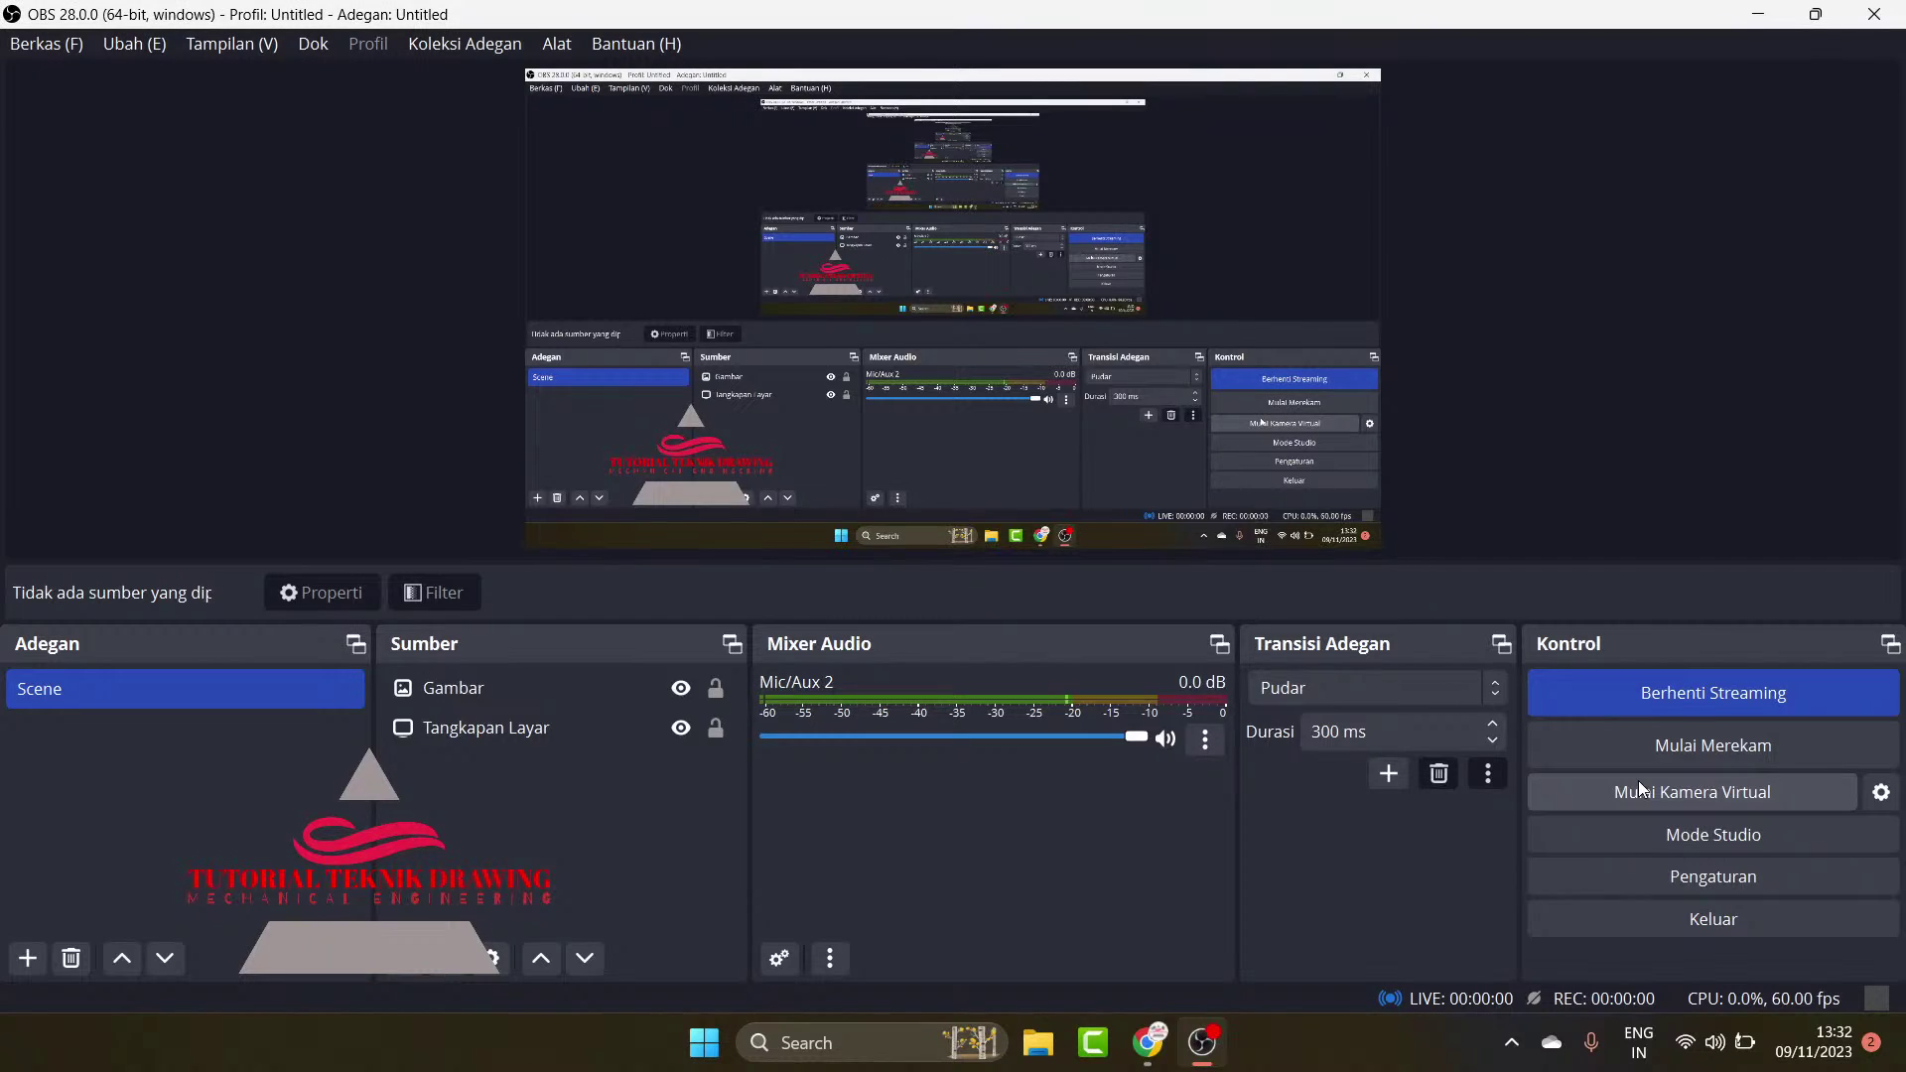
Bring Chrome to the front on its blank Google new tab, briefly returning to OBS.
{"action": "left_click", "coordinate": [1148, 1042]}
{"action": "left_click", "coordinate": [405, 12]}
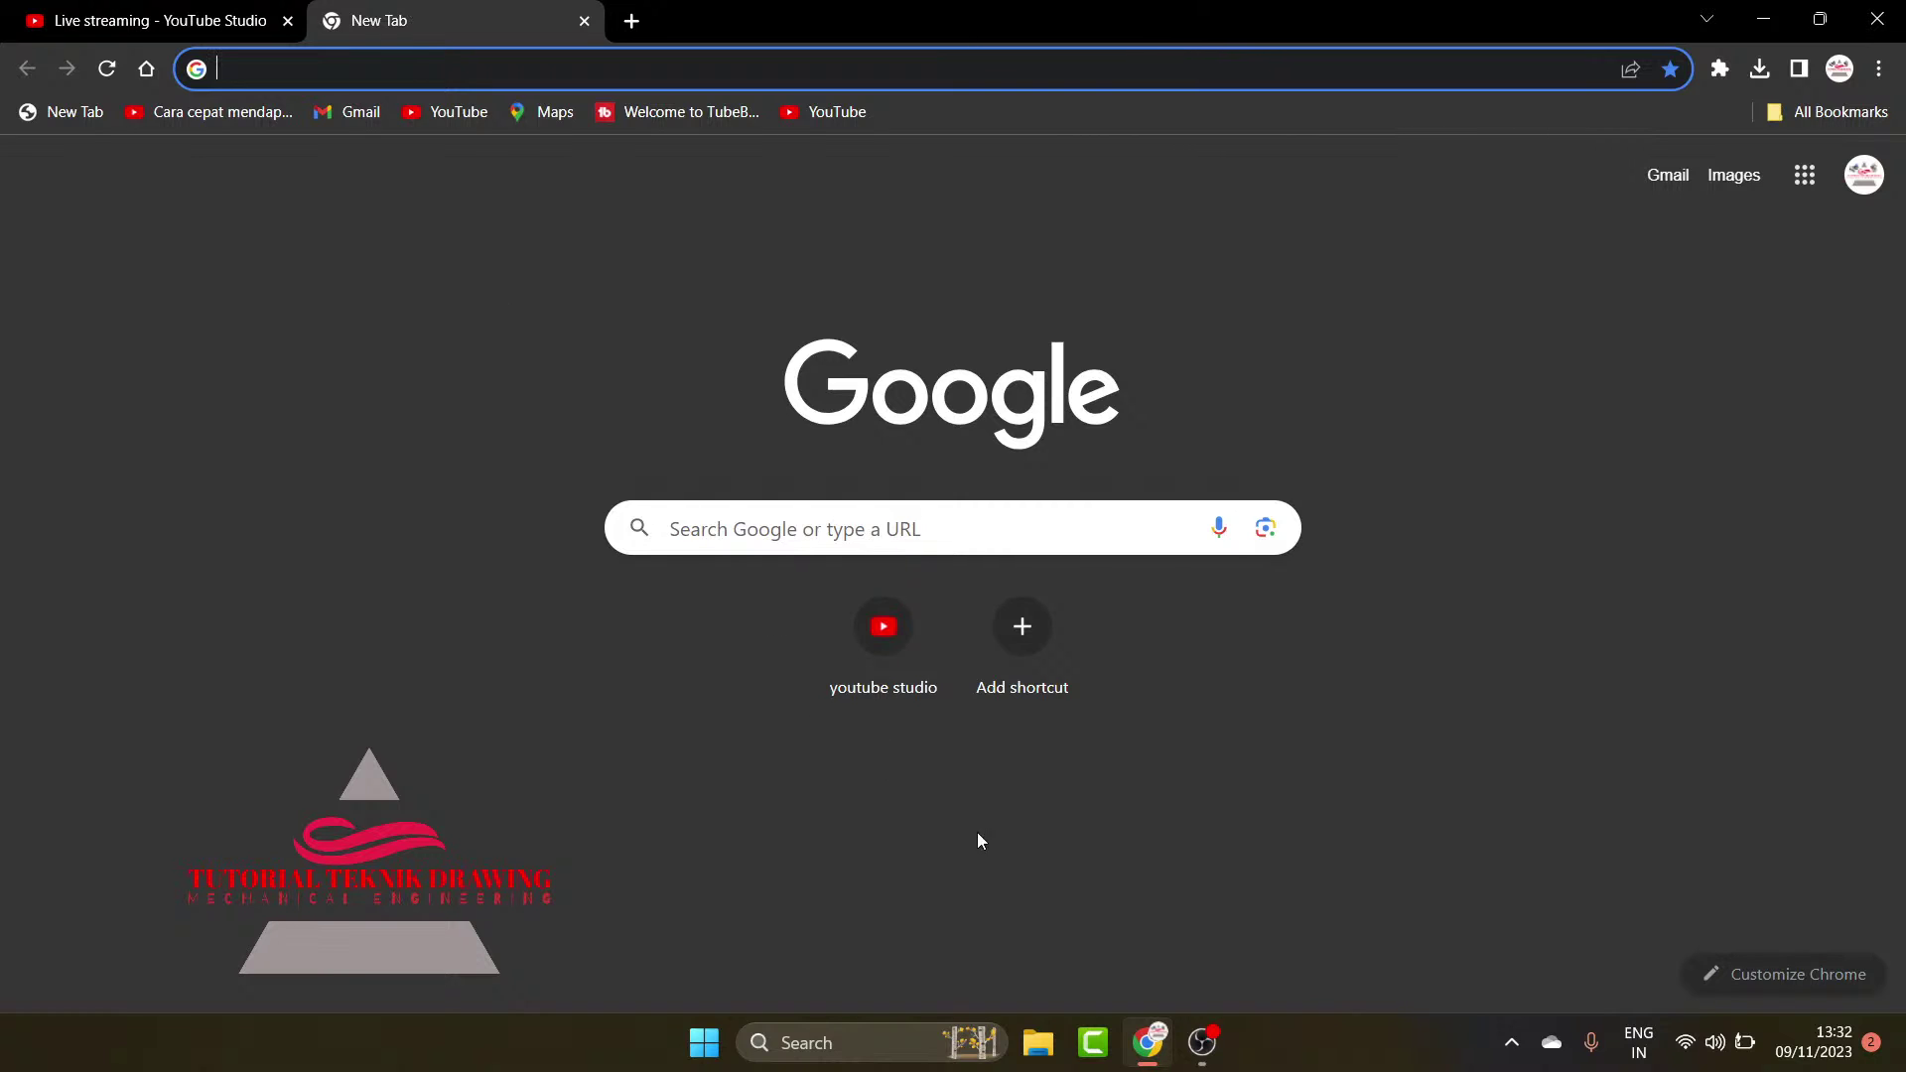
{"action": "left_click", "coordinate": [1206, 1054]}
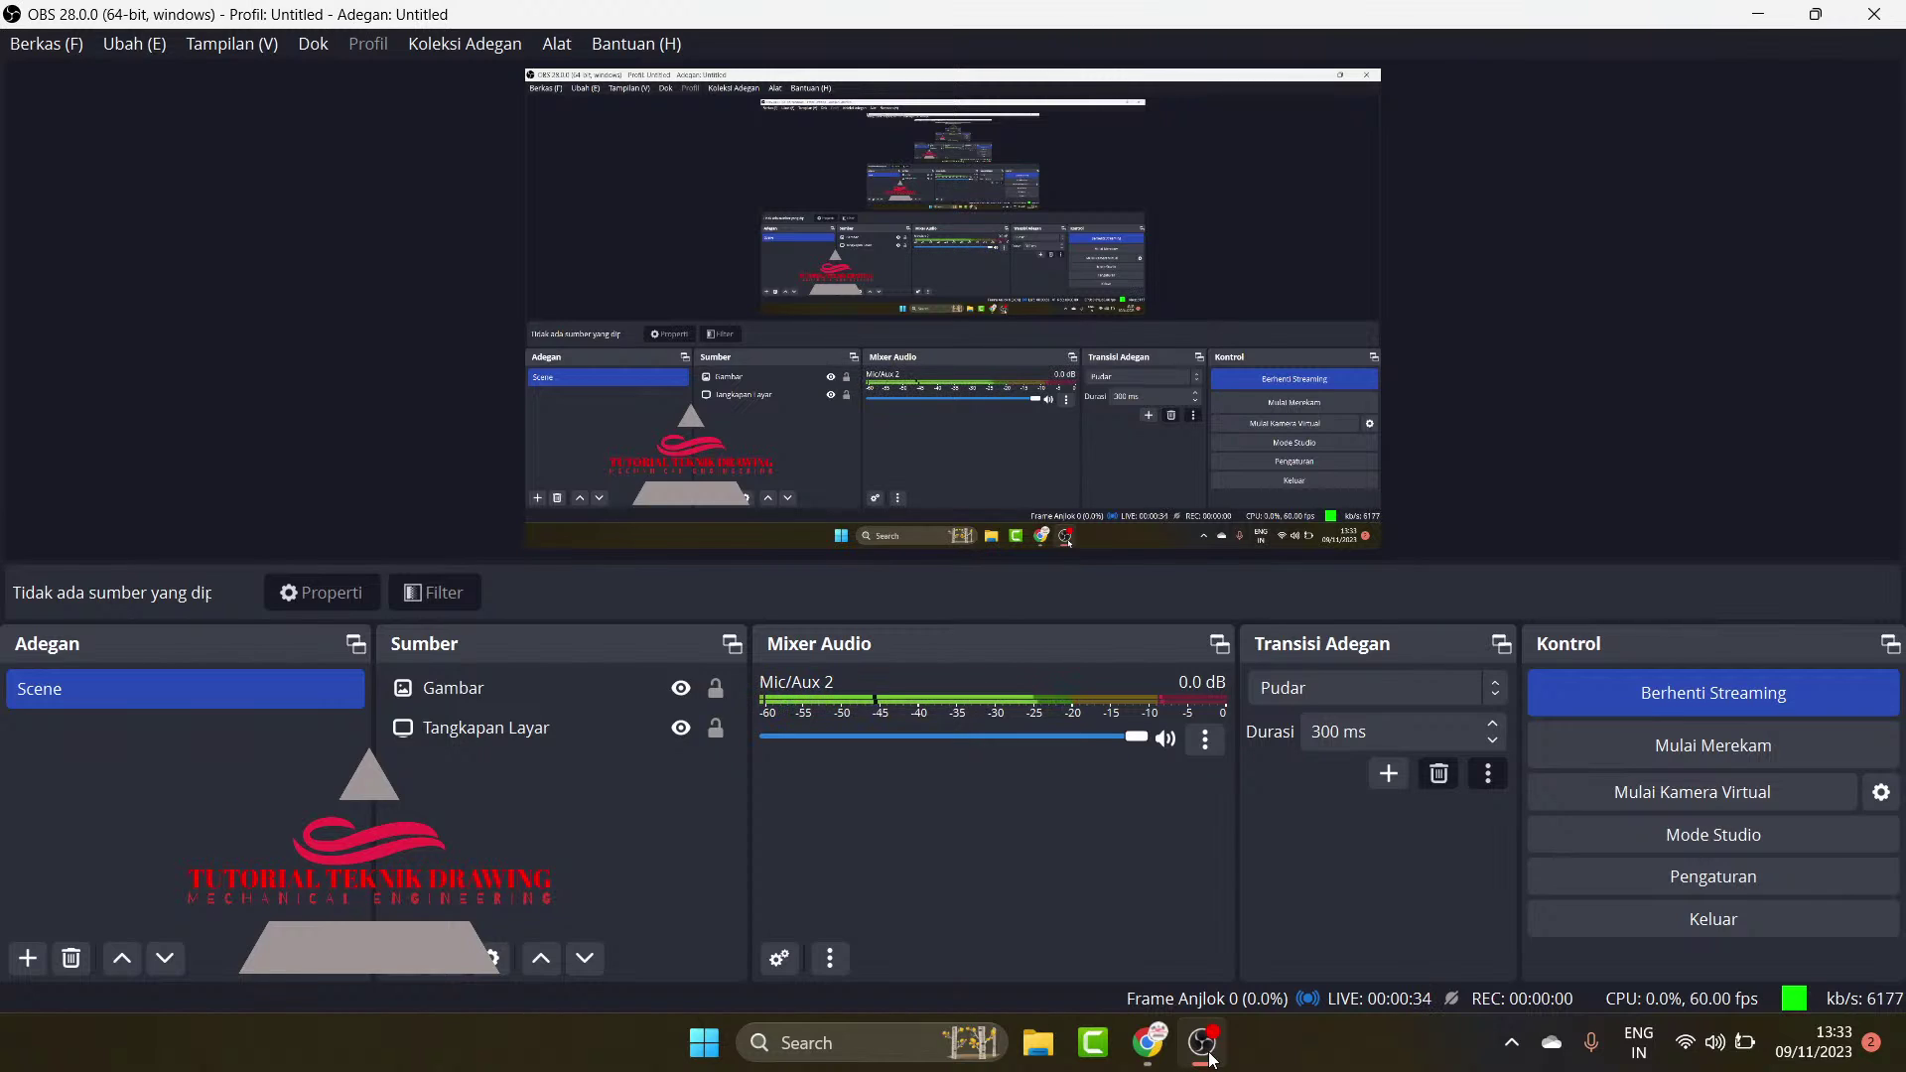
{"action": "left_click", "coordinate": [1151, 1060]}
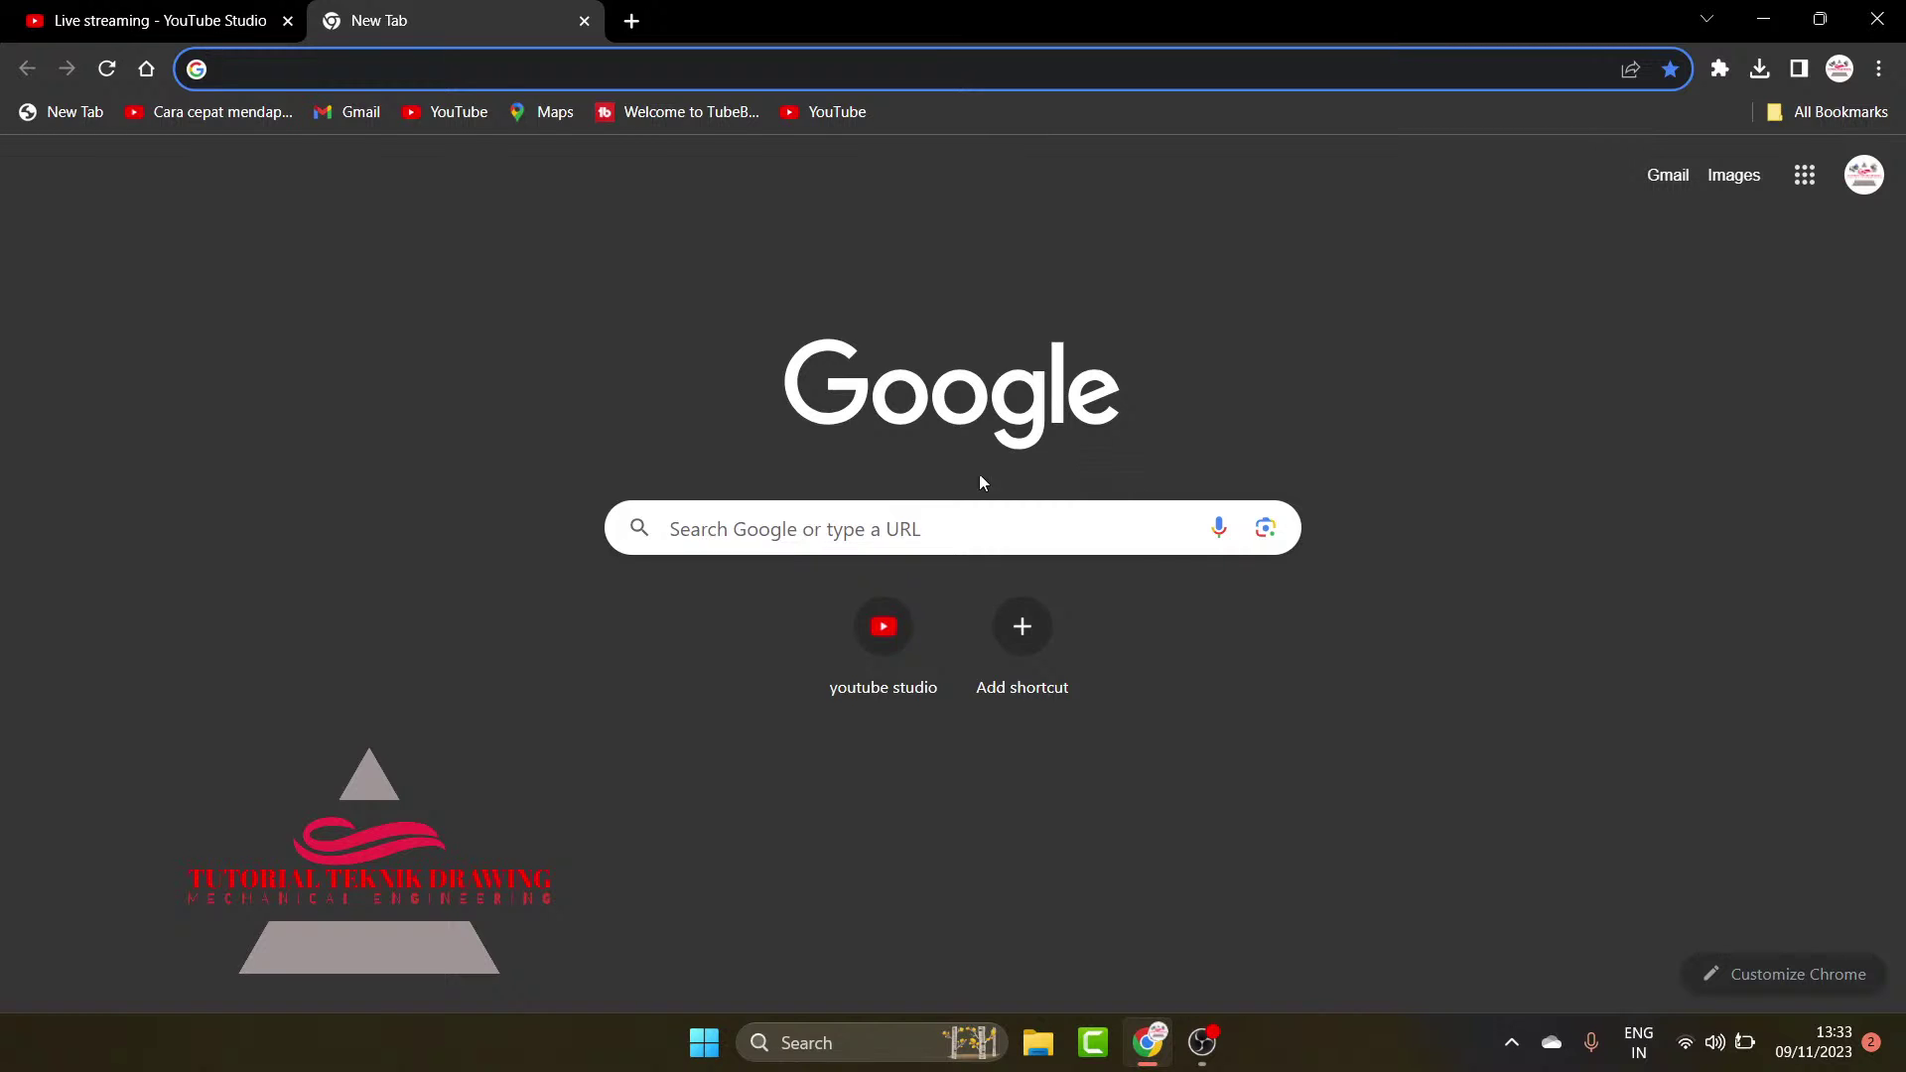
{"action": "left_click", "coordinate": [587, 76]}
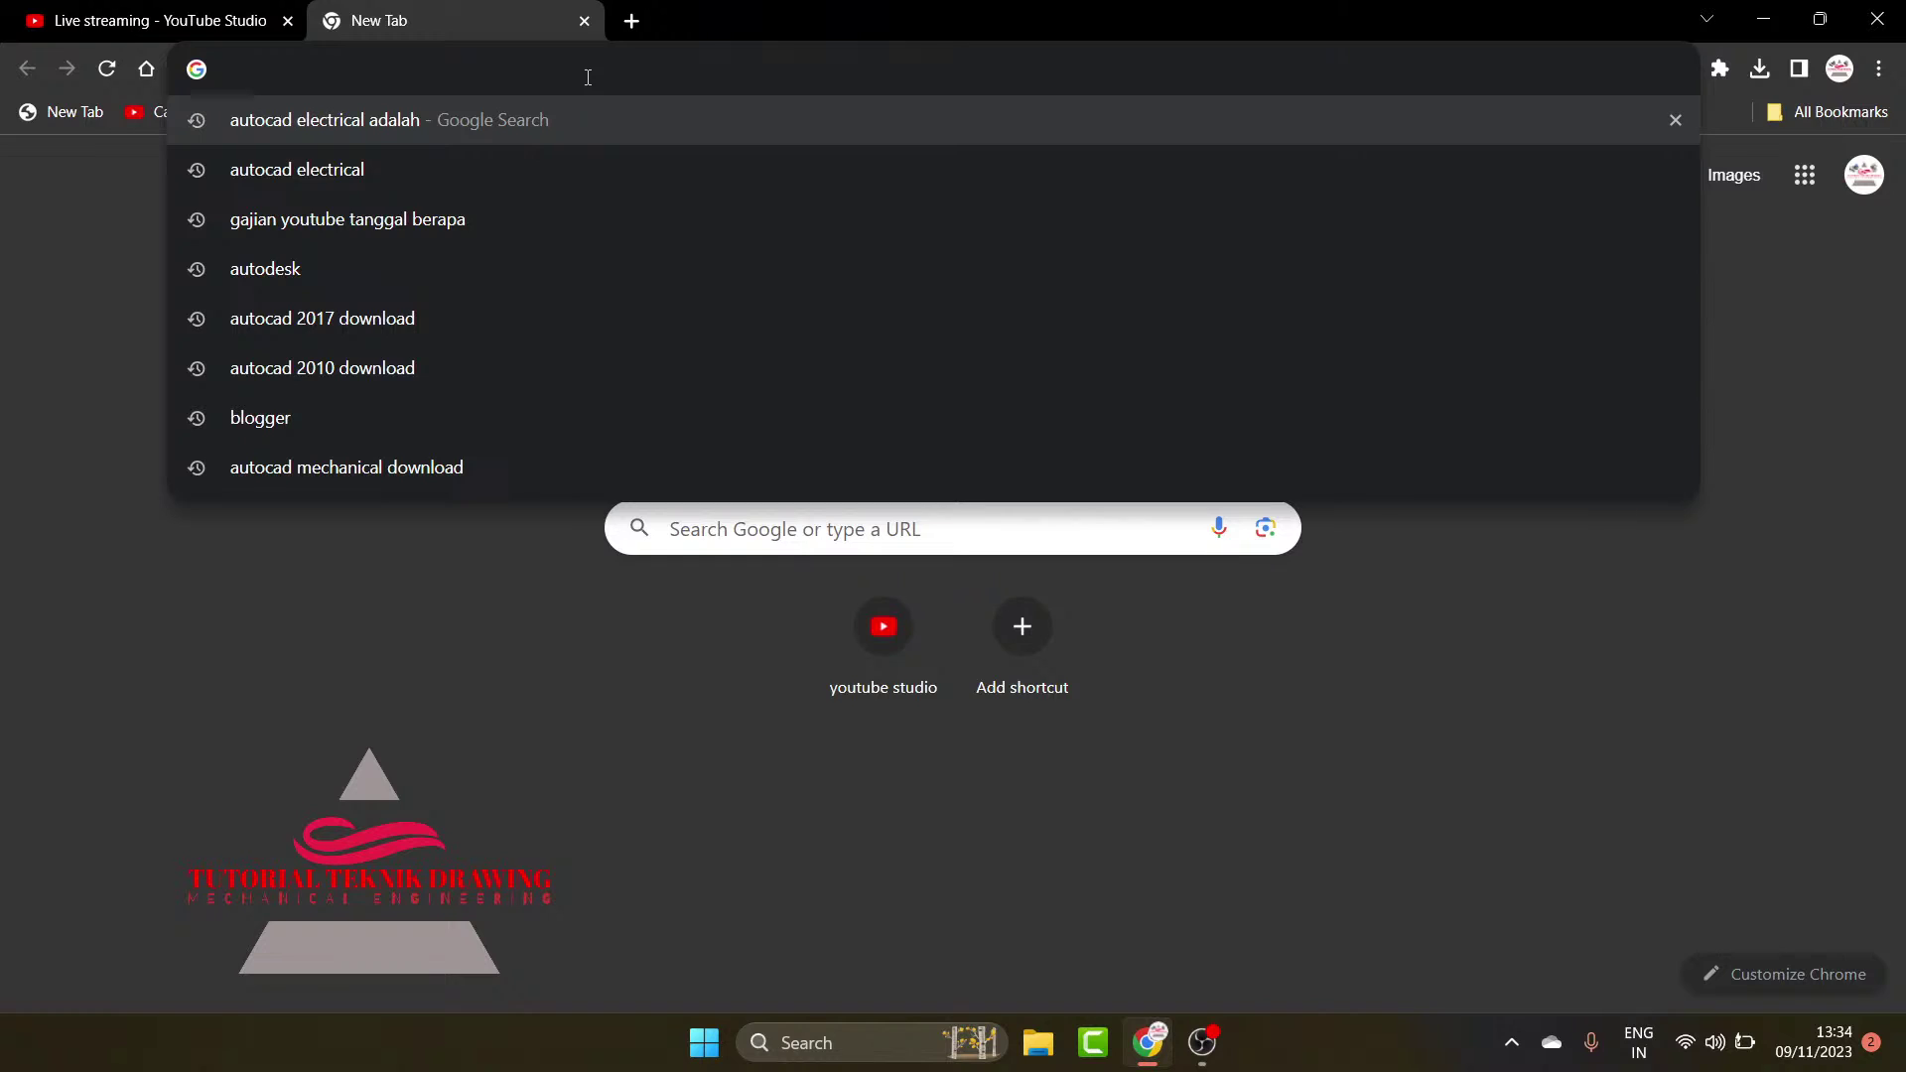
Search Google for 'autocad electrical 2024 download' and open Autodesk's install help result in a new tab.
{"action": "left_click", "coordinate": [426, 168]}
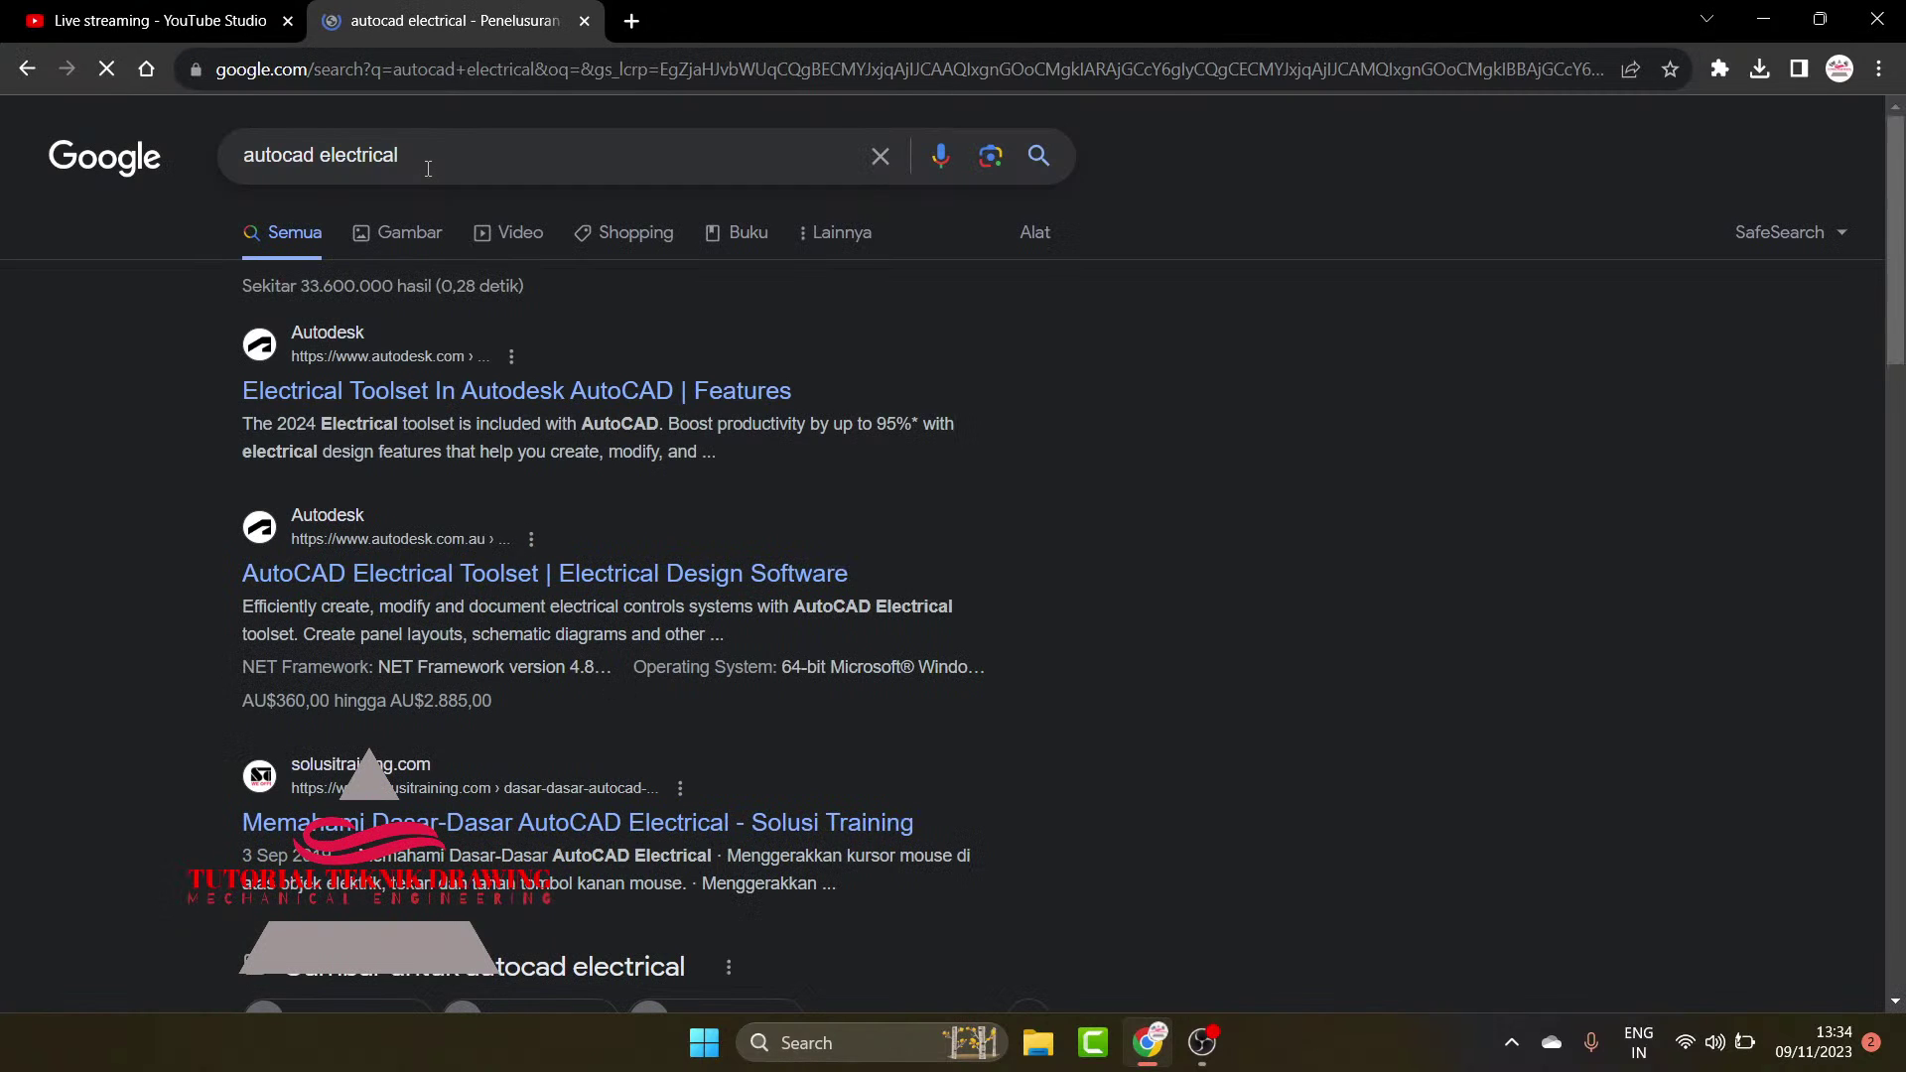
{"action": "left_click", "coordinate": [428, 169]}
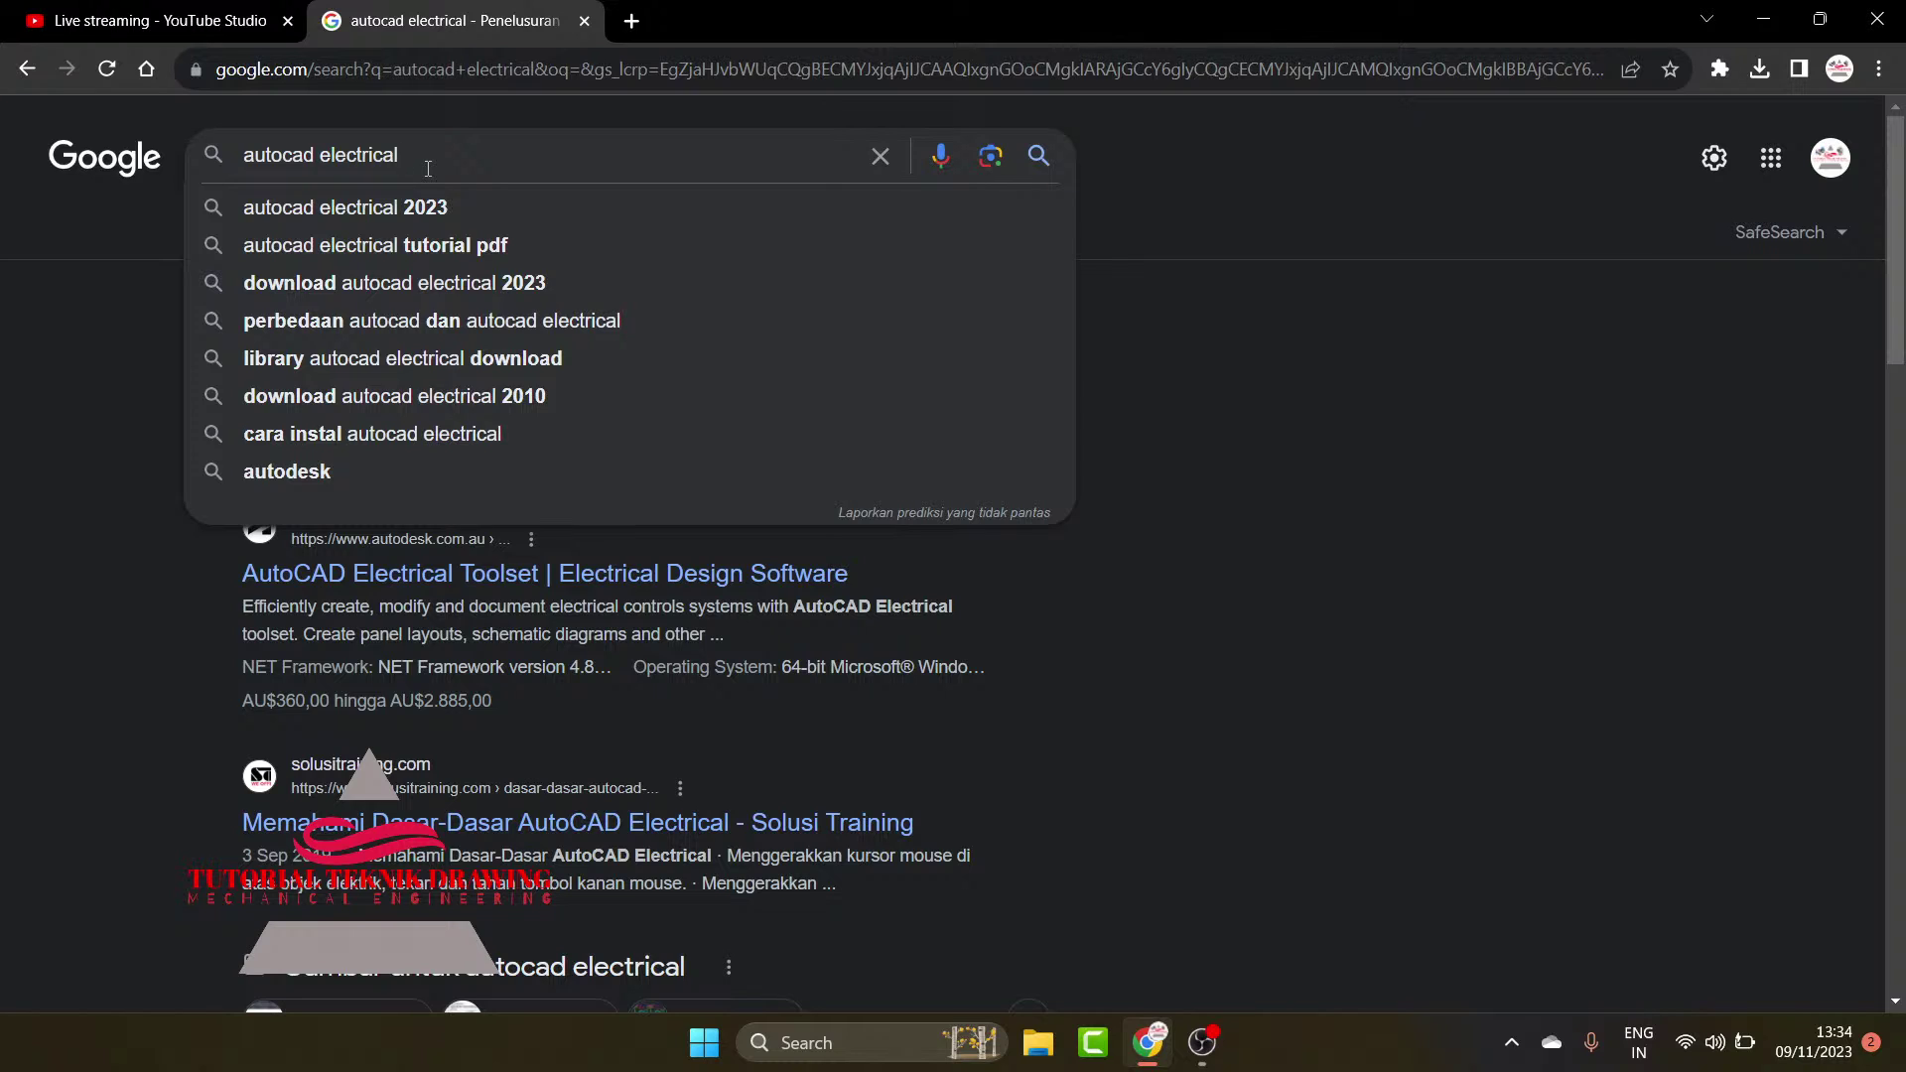
{"action": "type", "text": "2"}
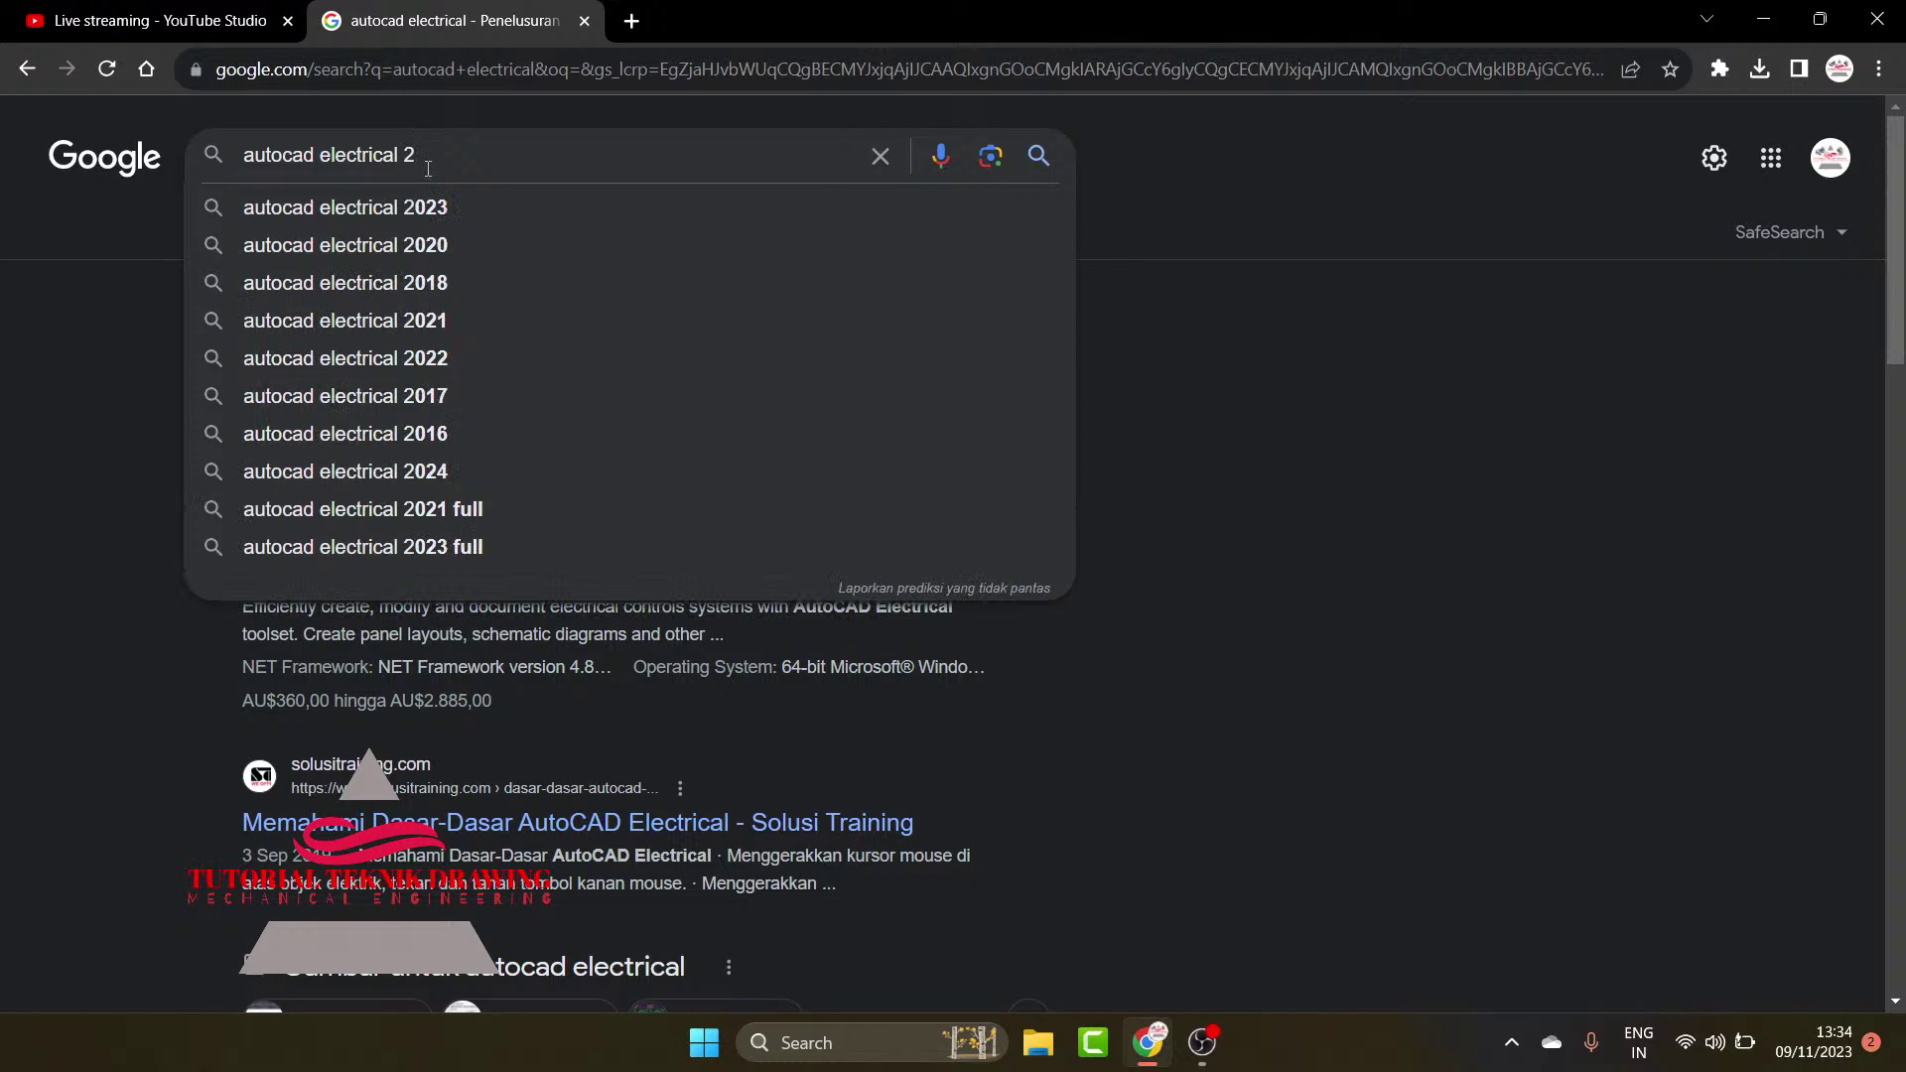
{"action": "type", "text": "0"}
{"action": "type", "text": "24"}
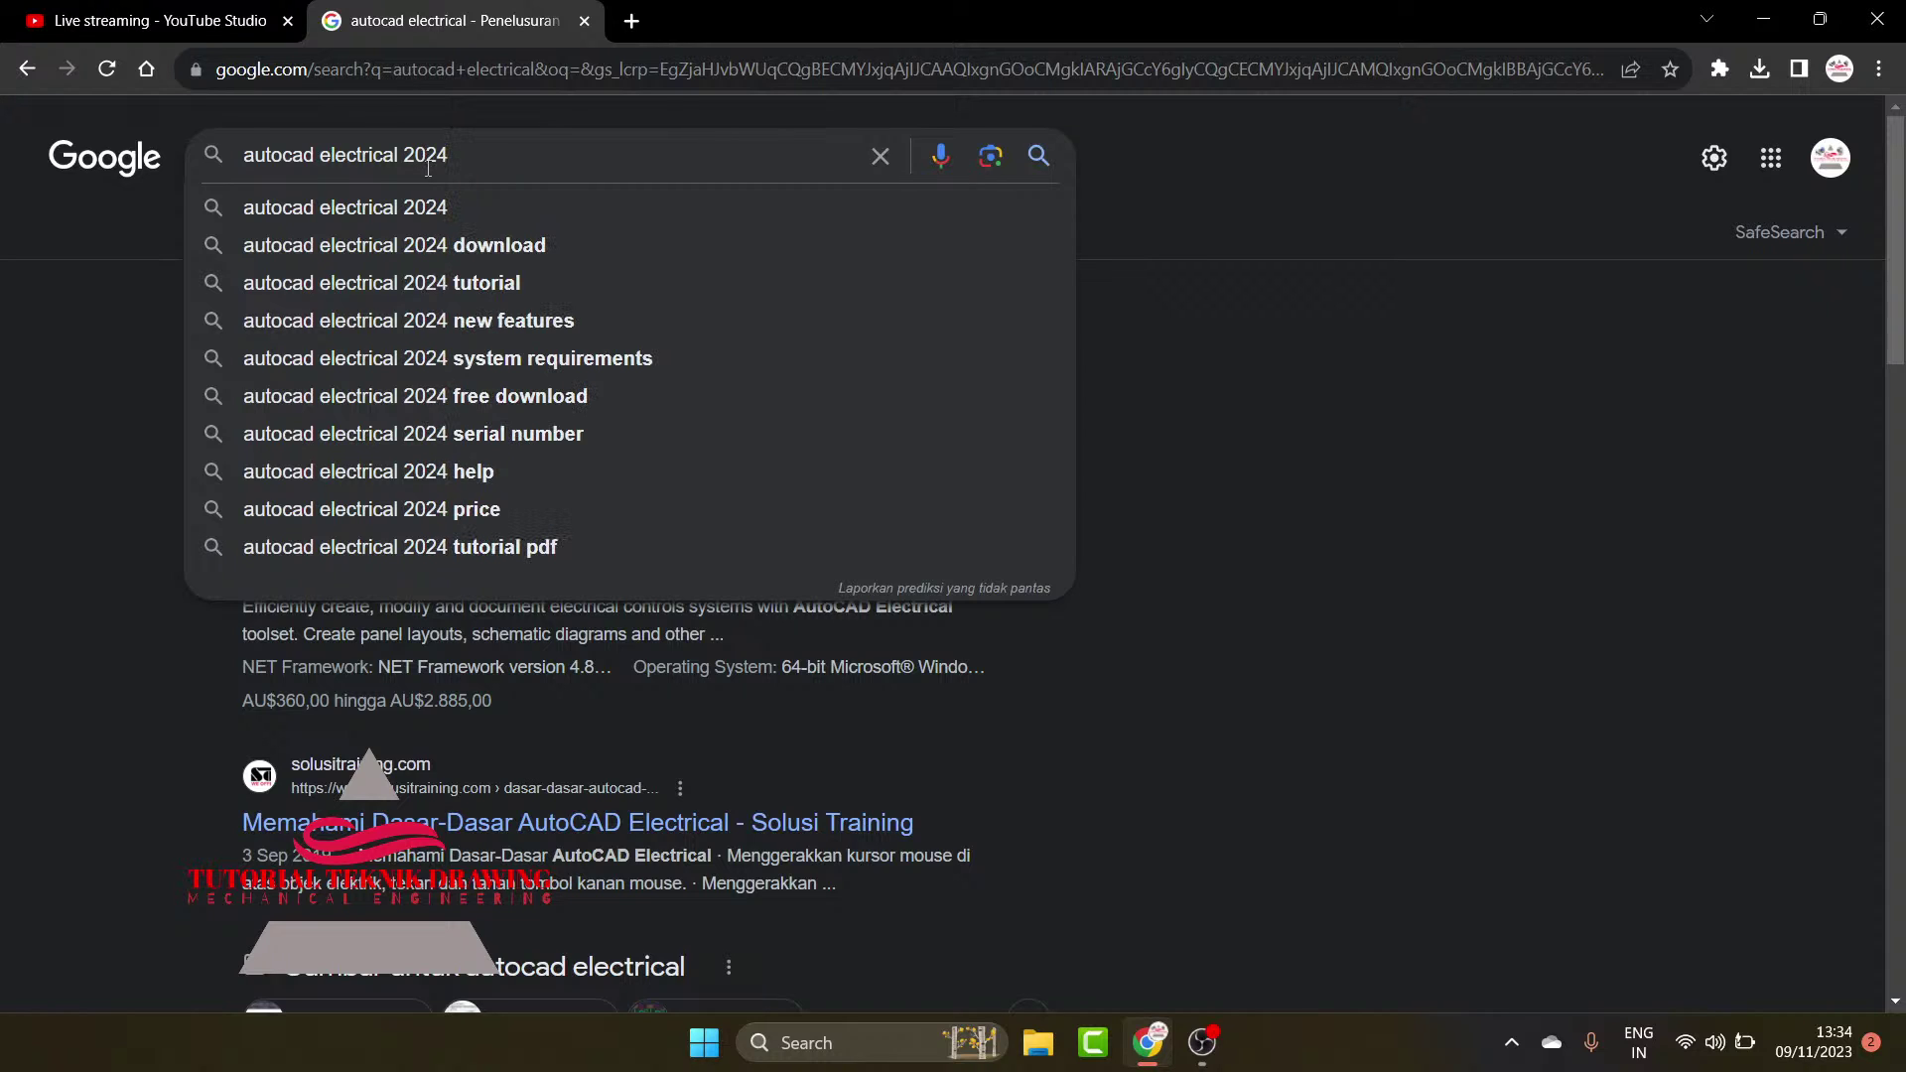
{"action": "left_click", "coordinate": [467, 242]}
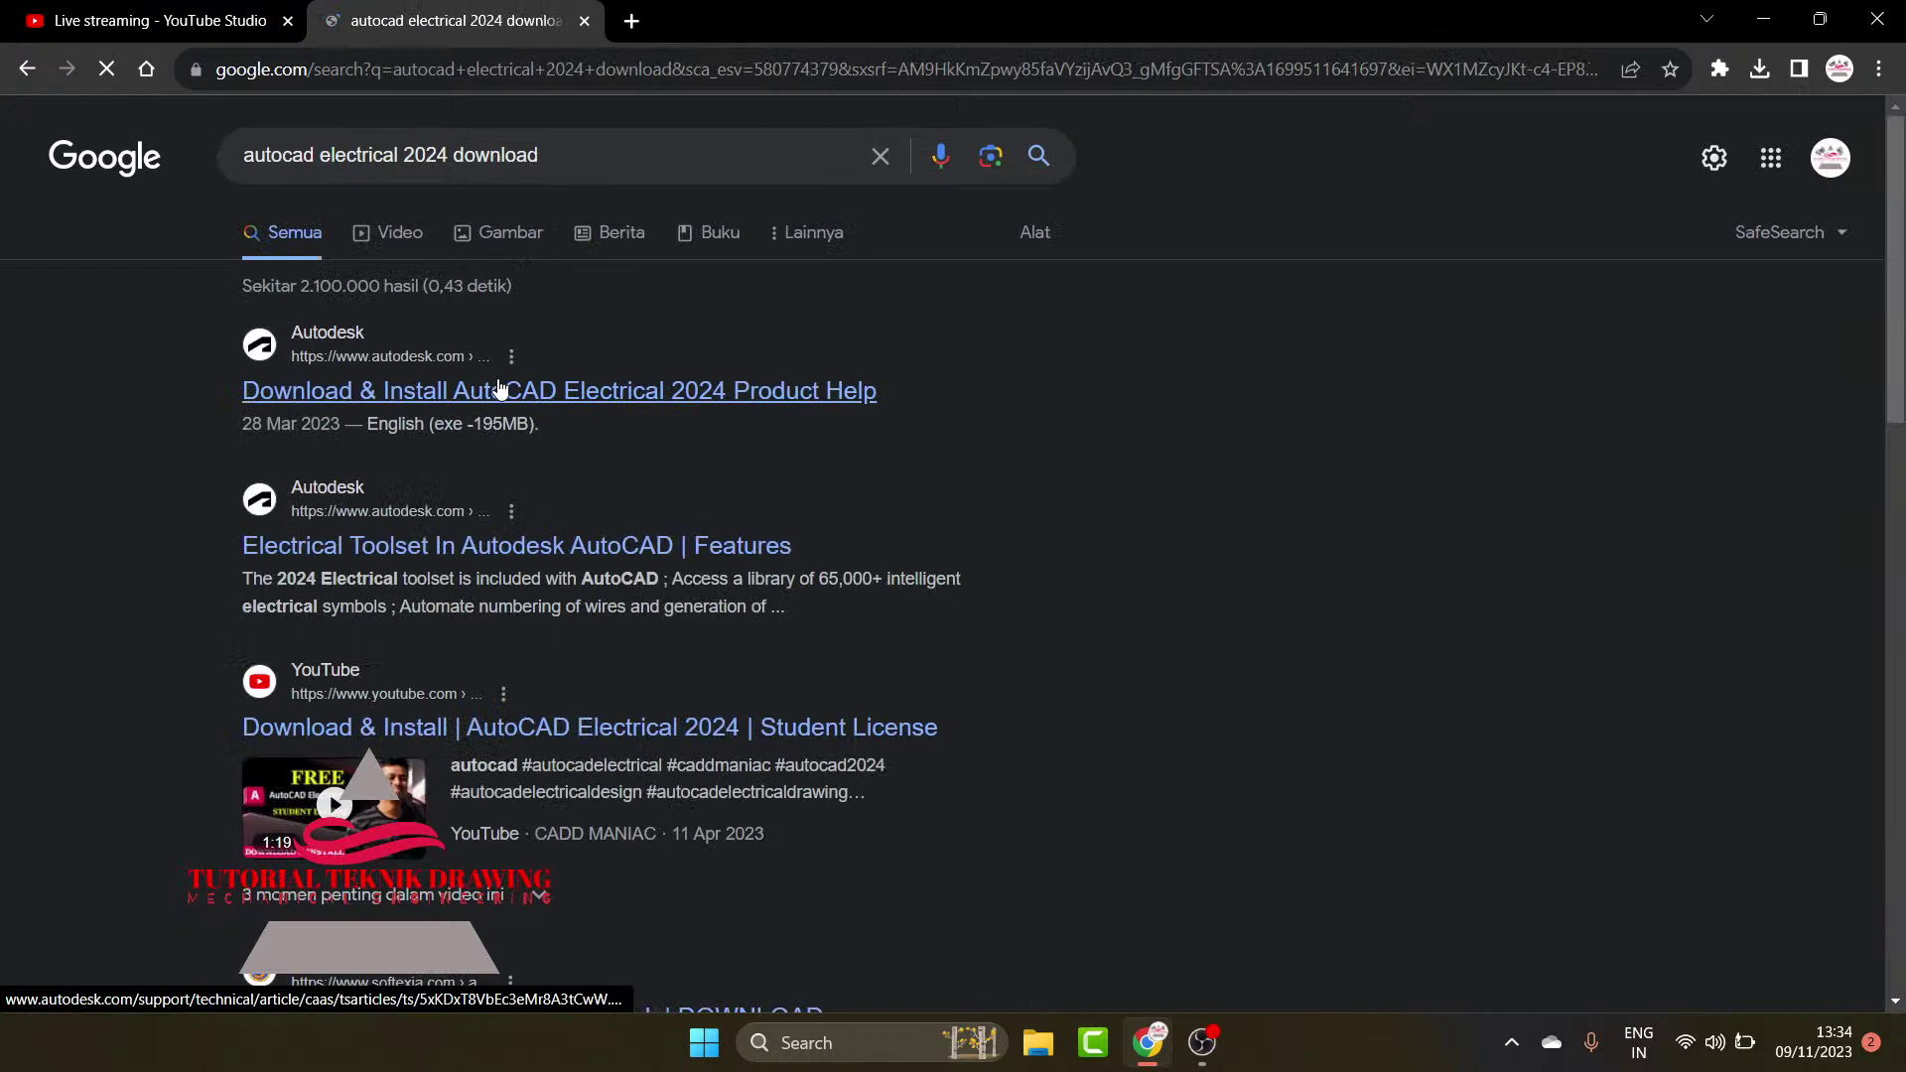
{"action": "right_click", "coordinate": [408, 403]}
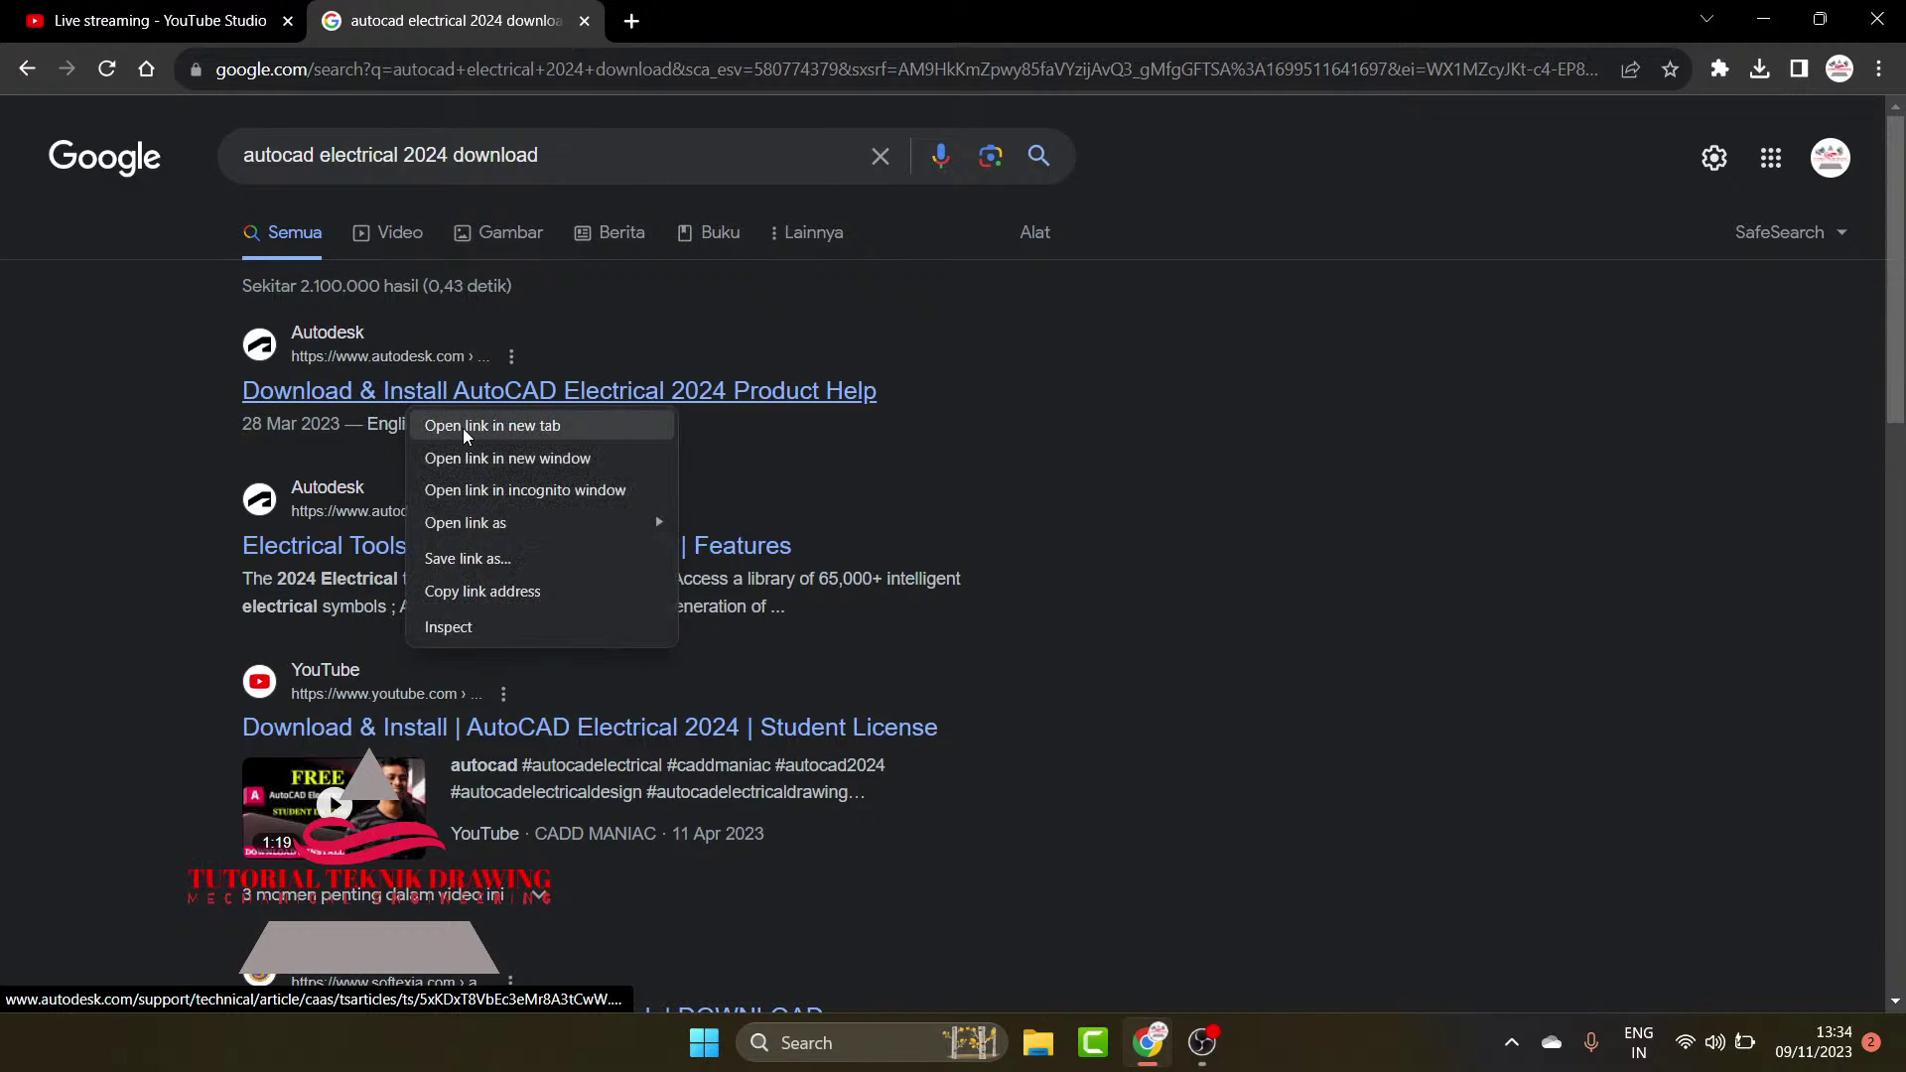
{"action": "left_click", "coordinate": [464, 427]}
Open the Electrical Toolset features page, dismiss its 'Try it free' popup, and close the install-help tab.
{"action": "left_click", "coordinate": [757, 14]}
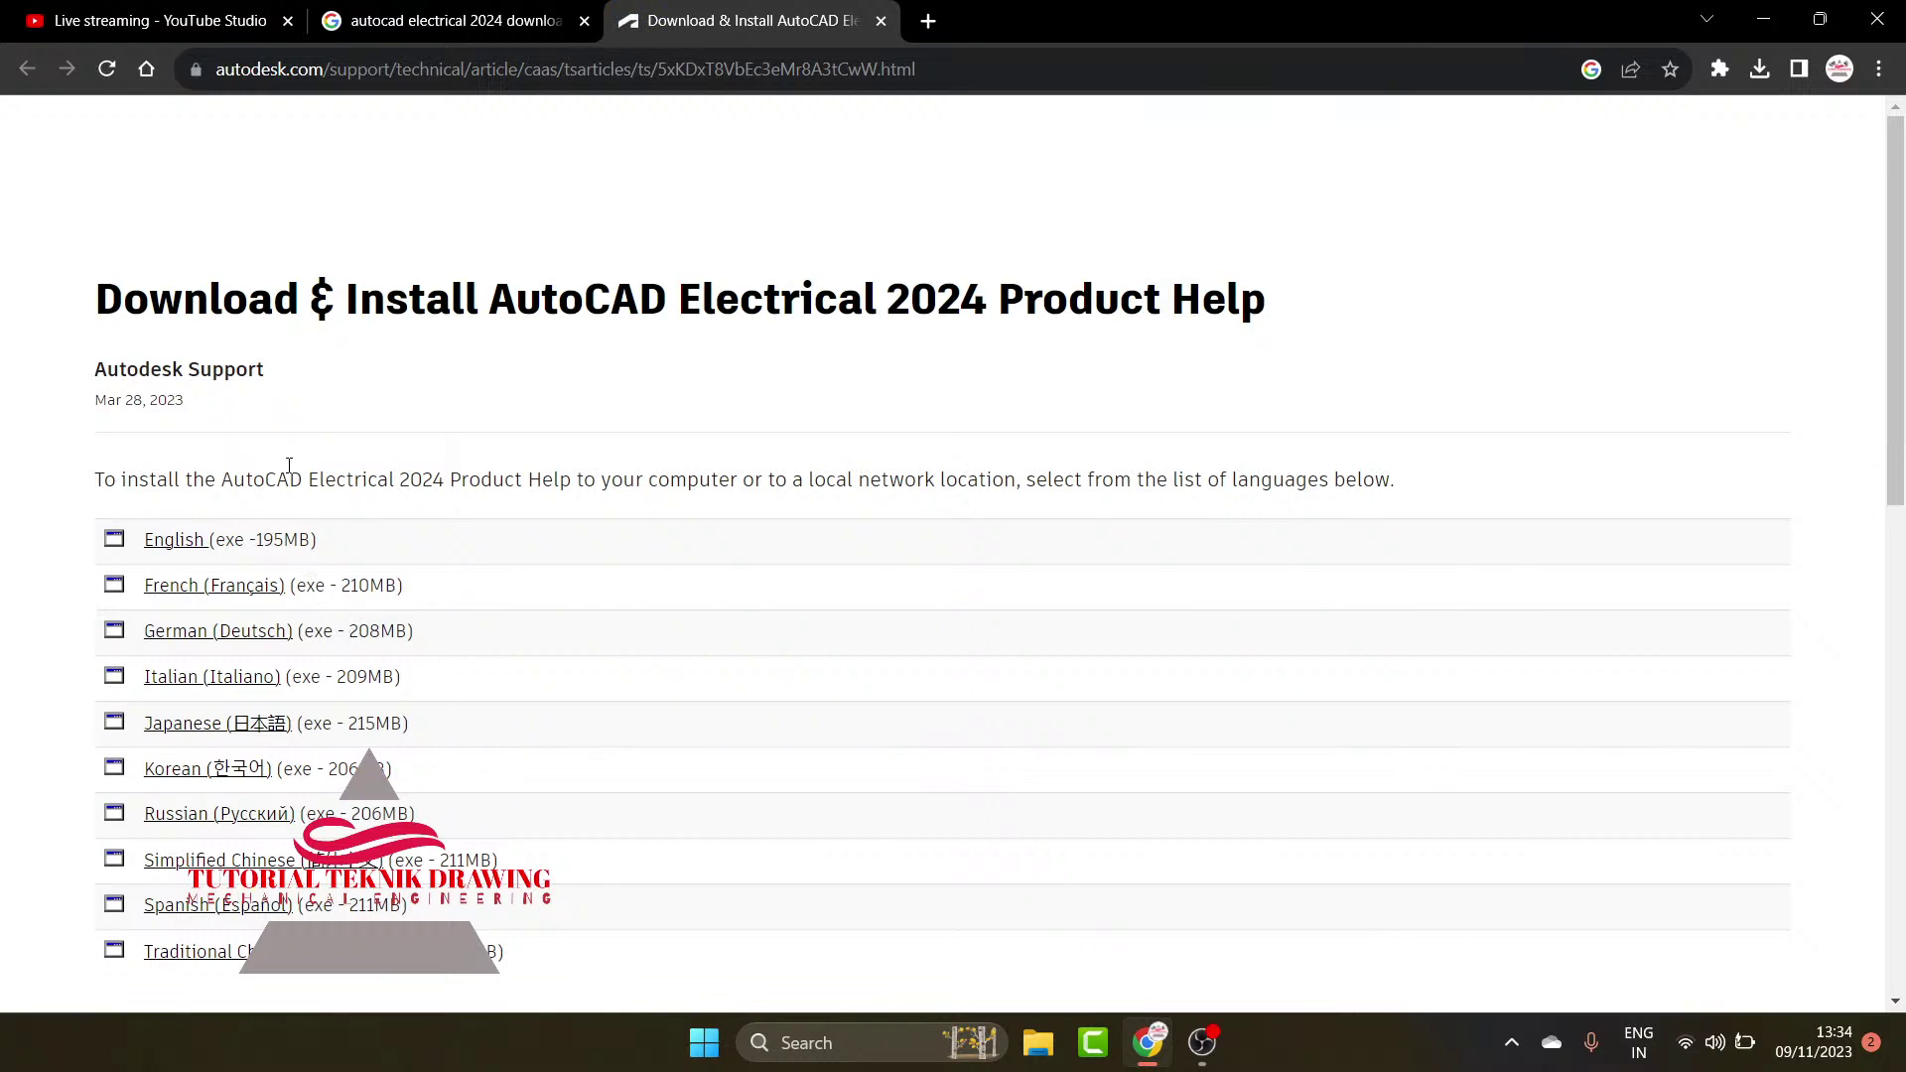
{"action": "left_click", "coordinate": [436, 20]}
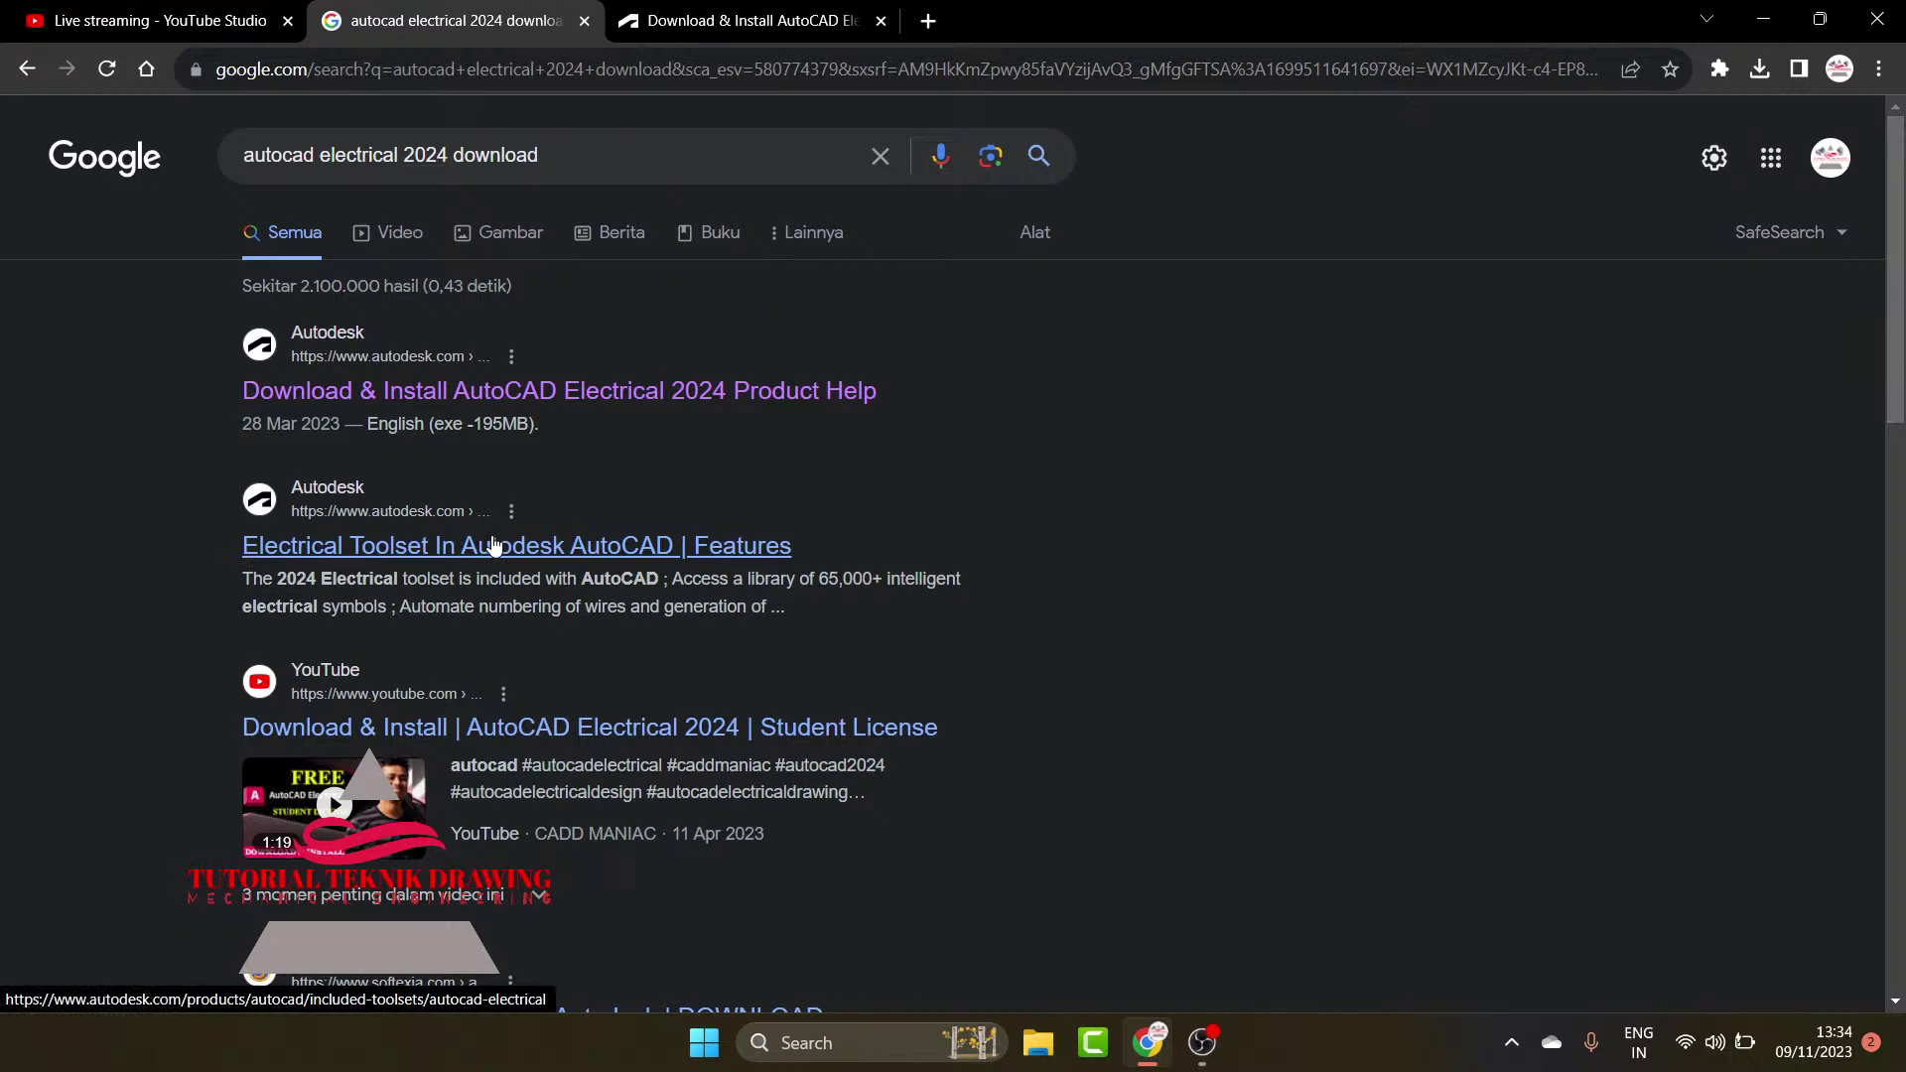
{"action": "middle_click", "coordinate": [409, 550]}
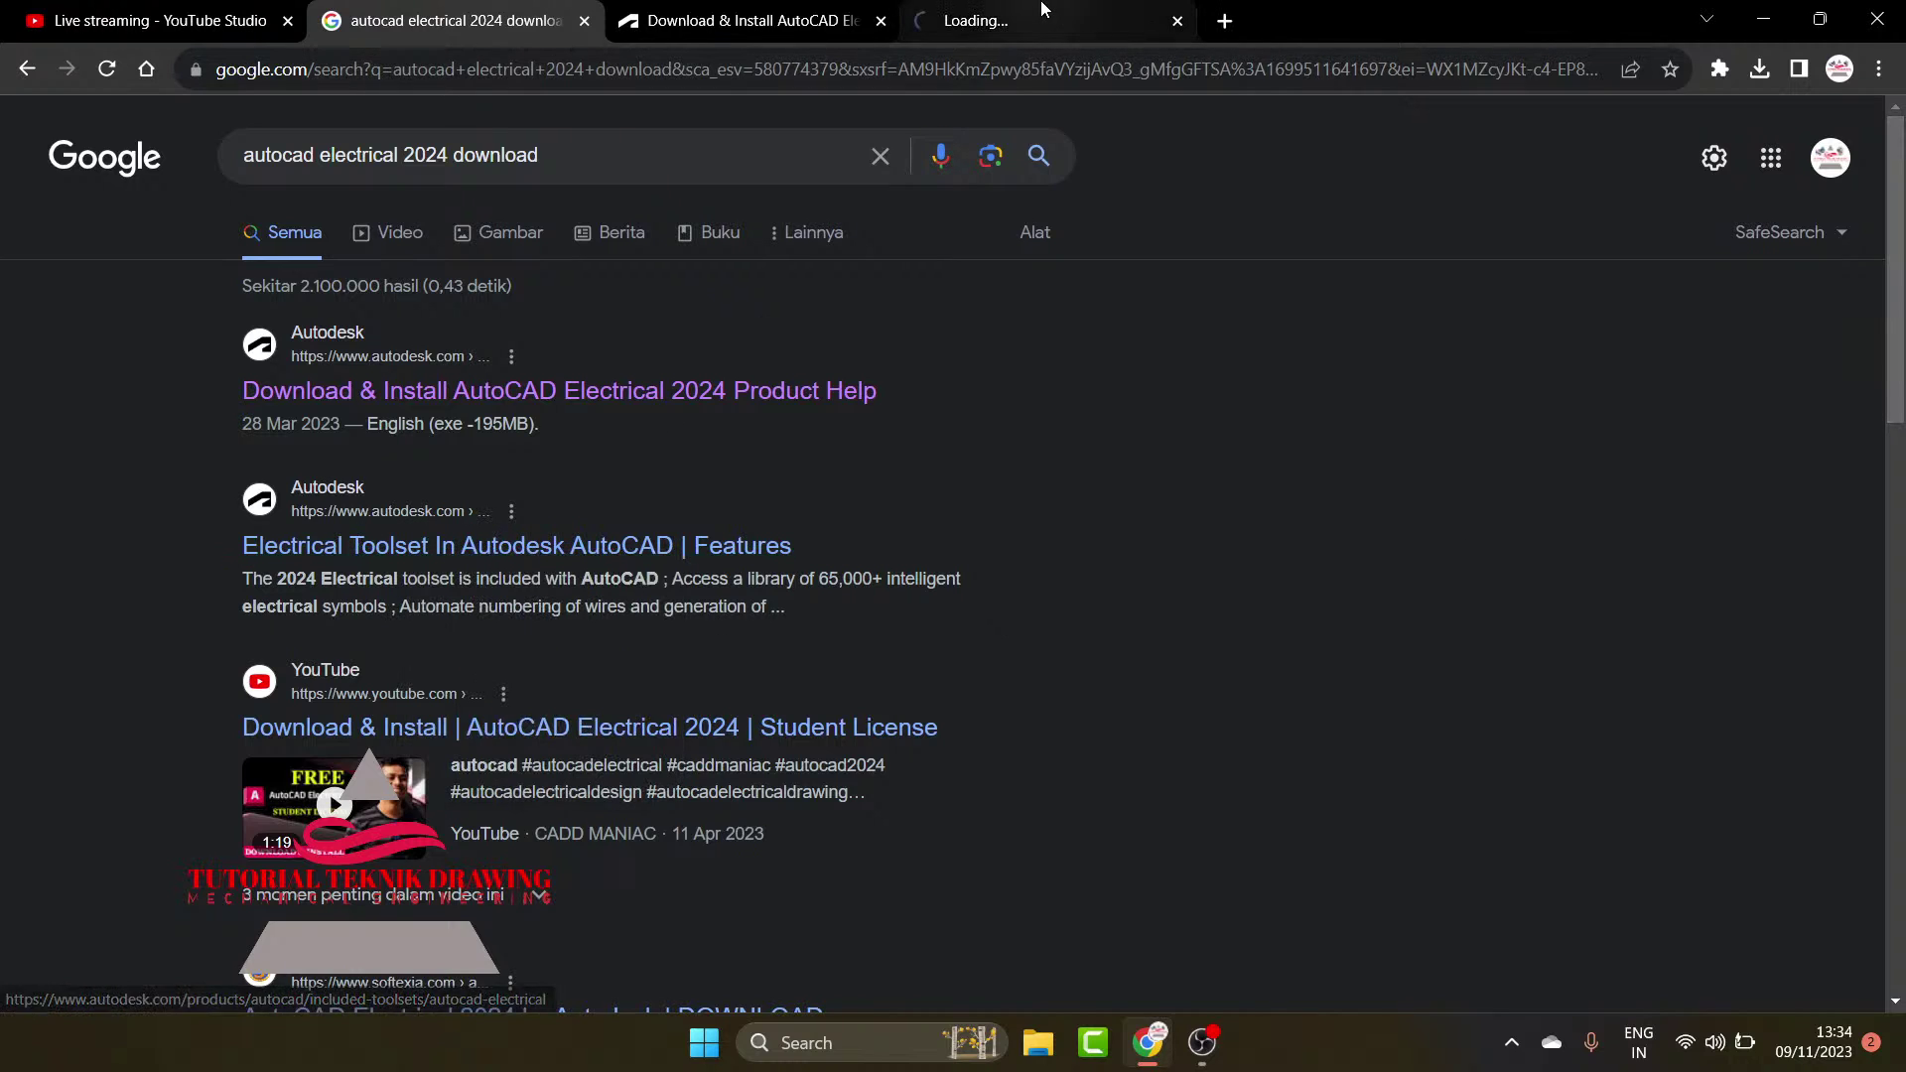
{"action": "left_click", "coordinate": [1043, 9]}
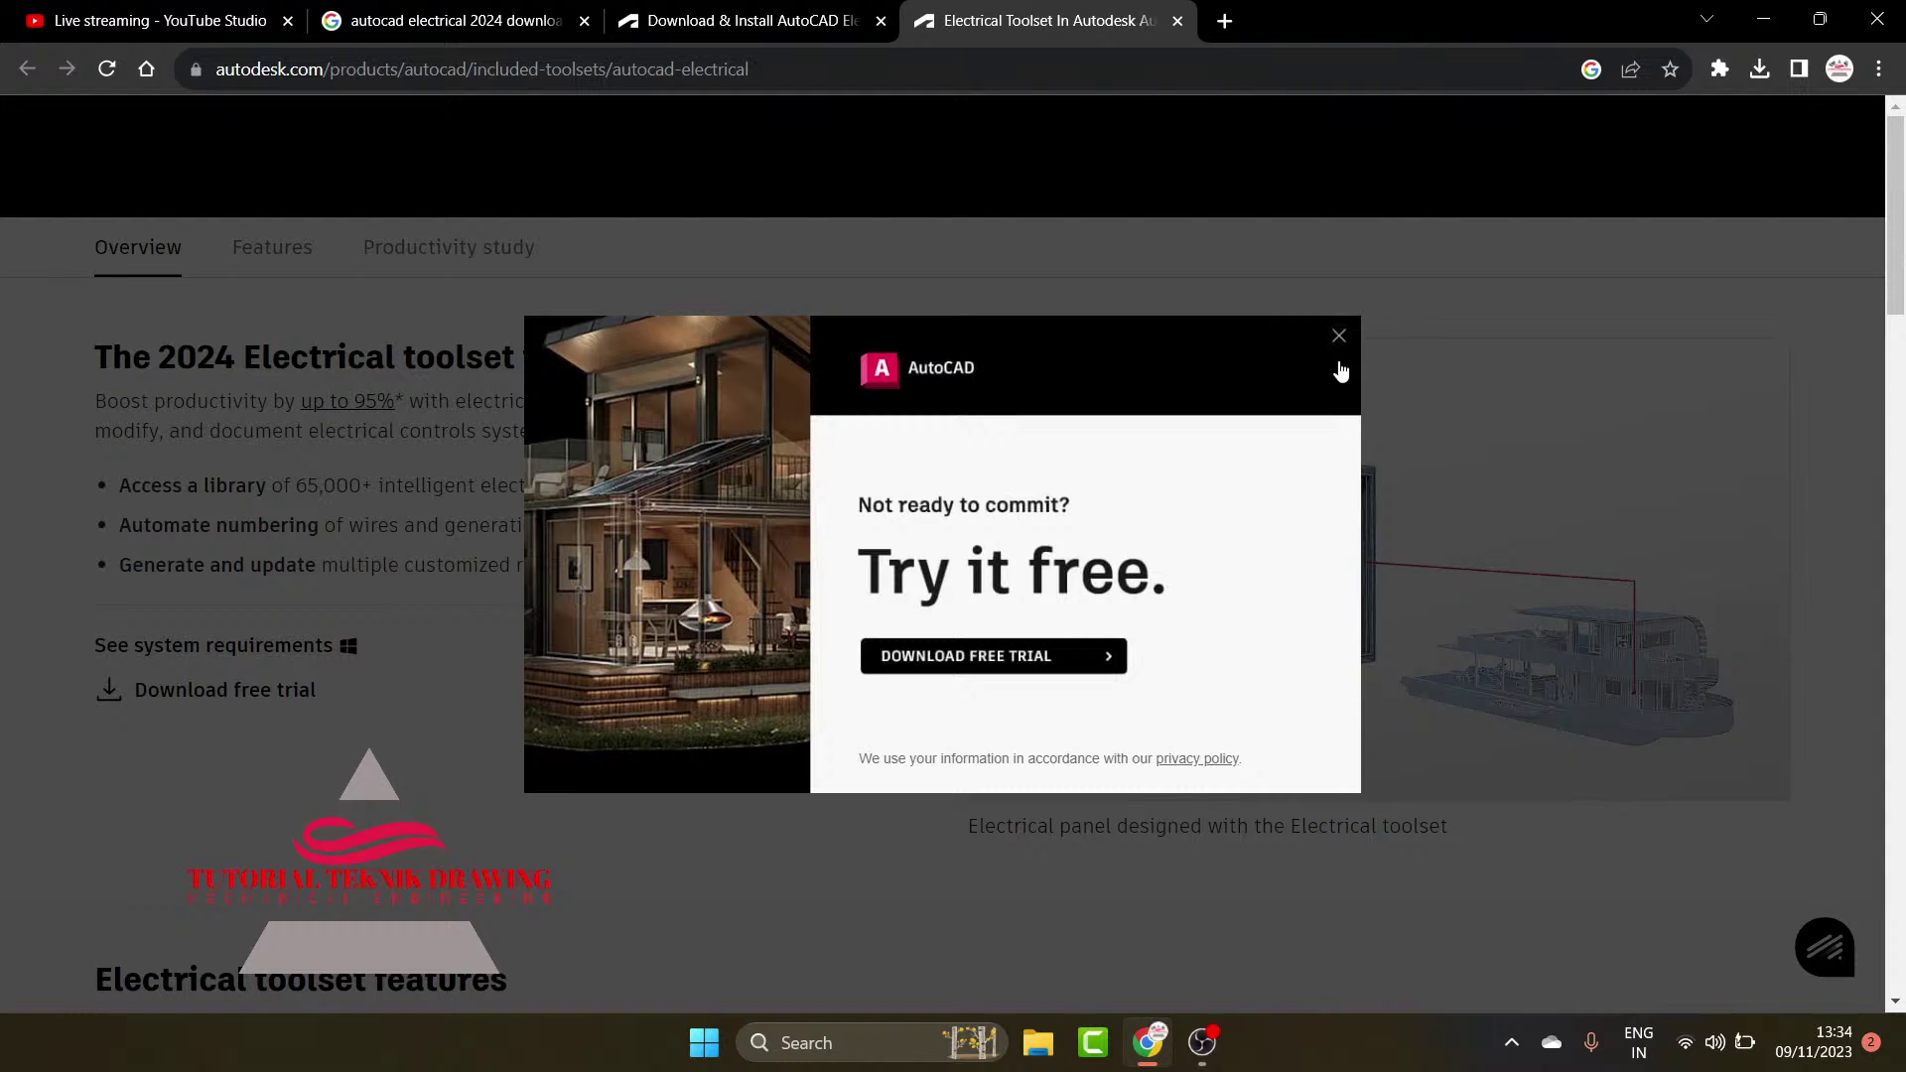
{"action": "left_click", "coordinate": [1340, 338]}
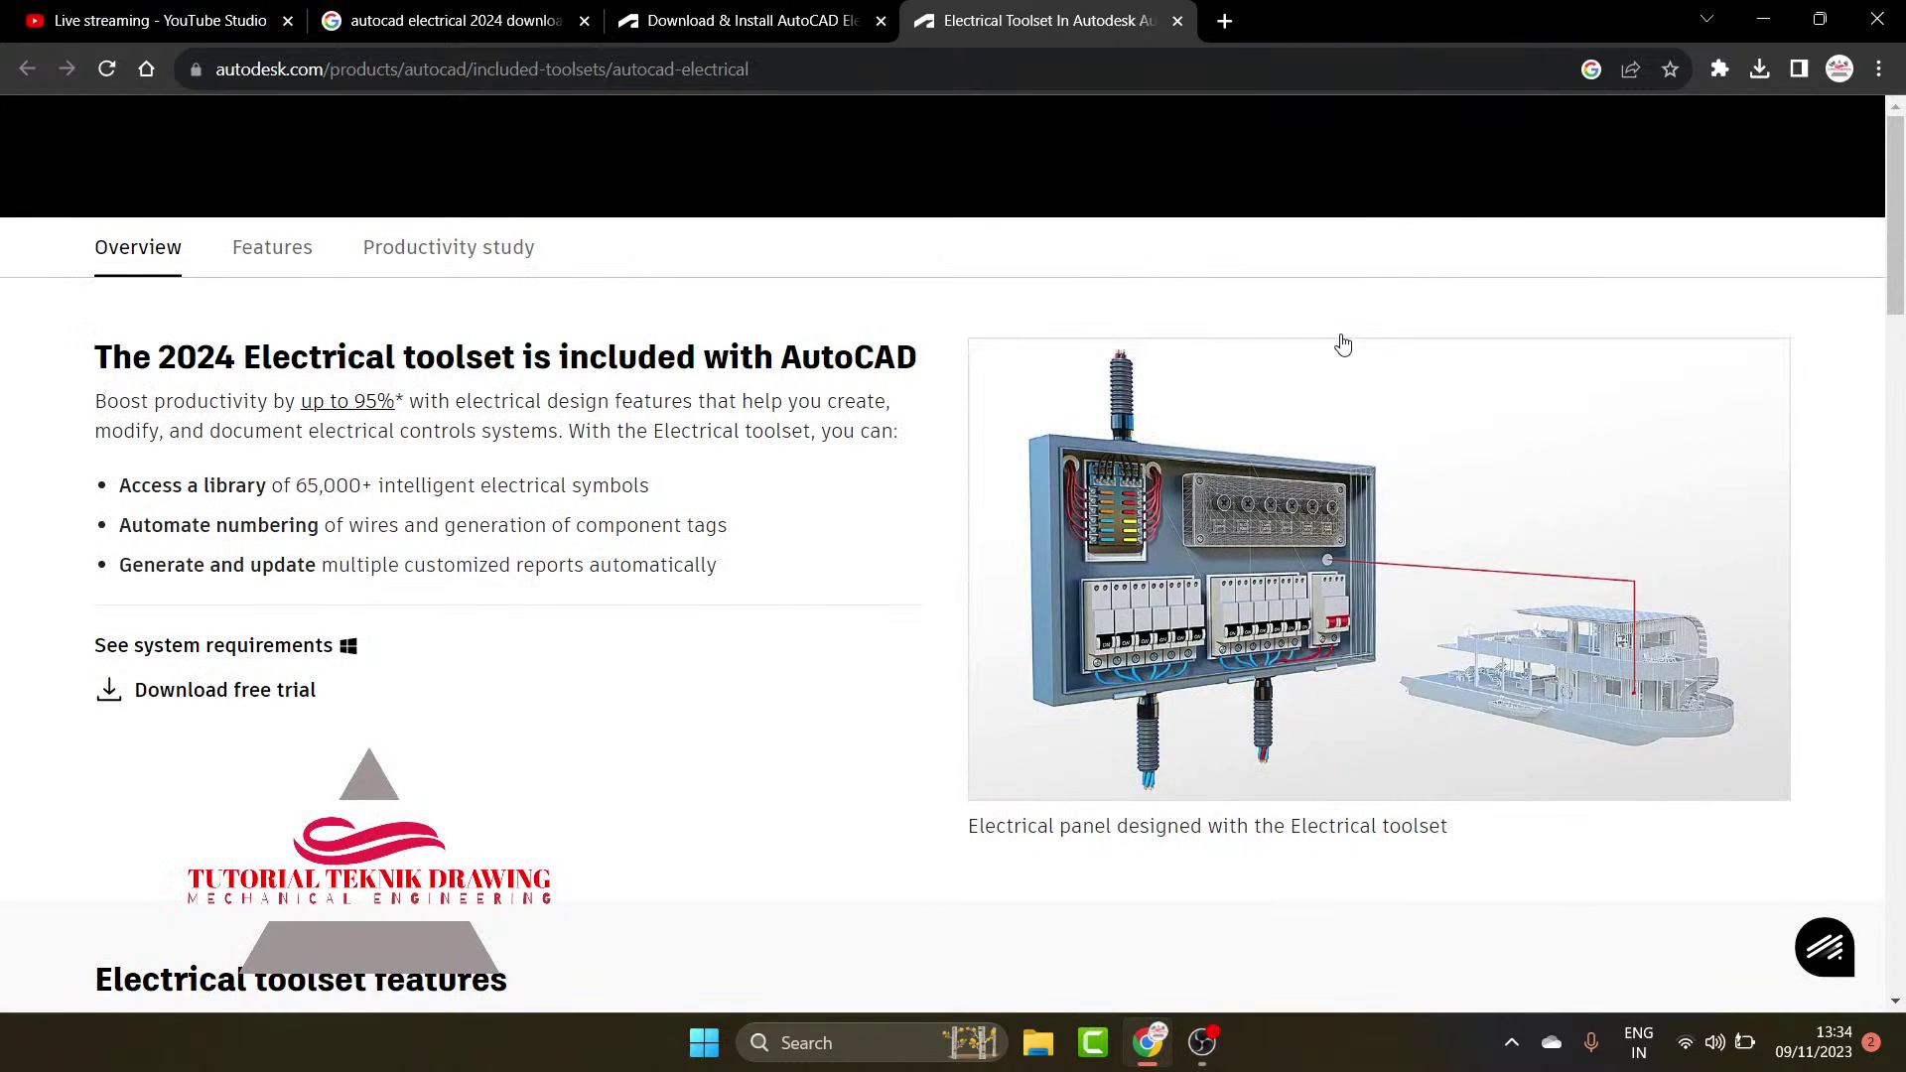
{"action": "left_click", "coordinate": [881, 22]}
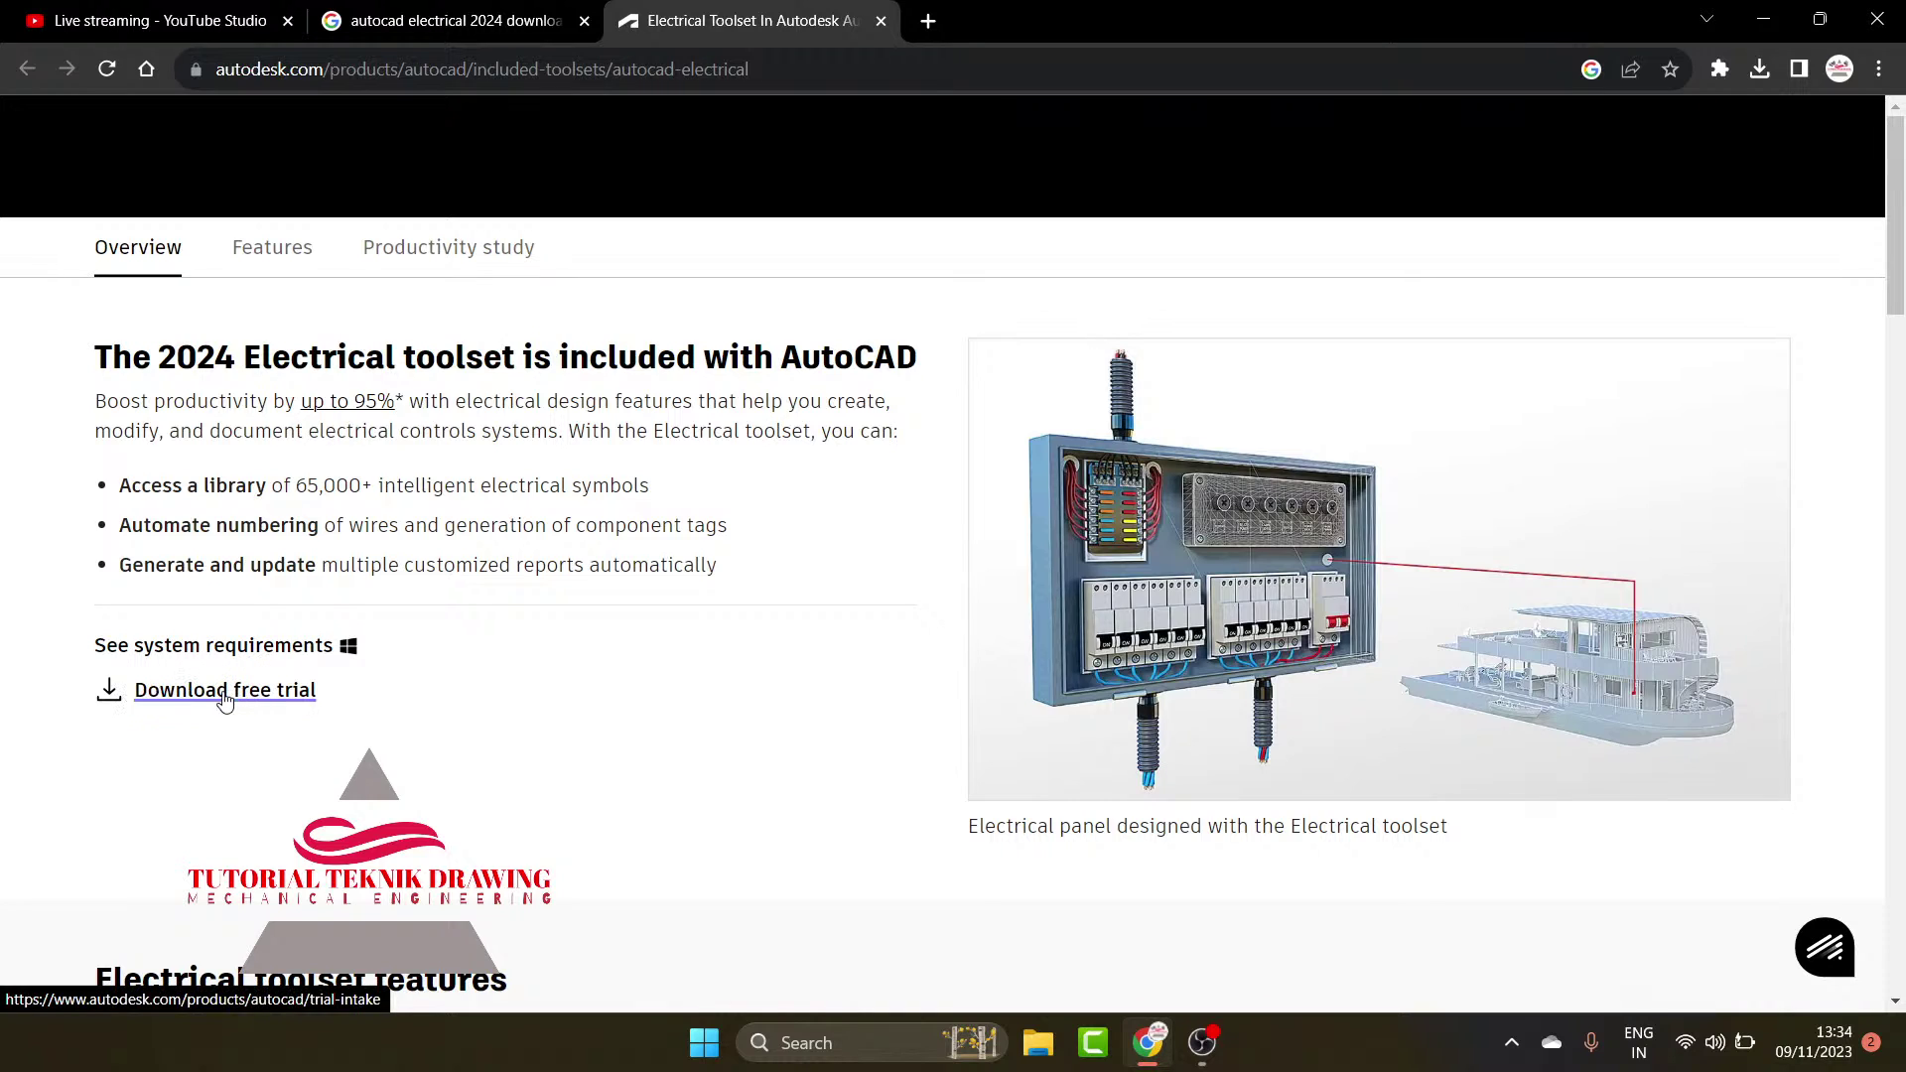
Start the free trial, choose Education as the intended use, and continue to the educational community page.
{"action": "left_click", "coordinate": [224, 692]}
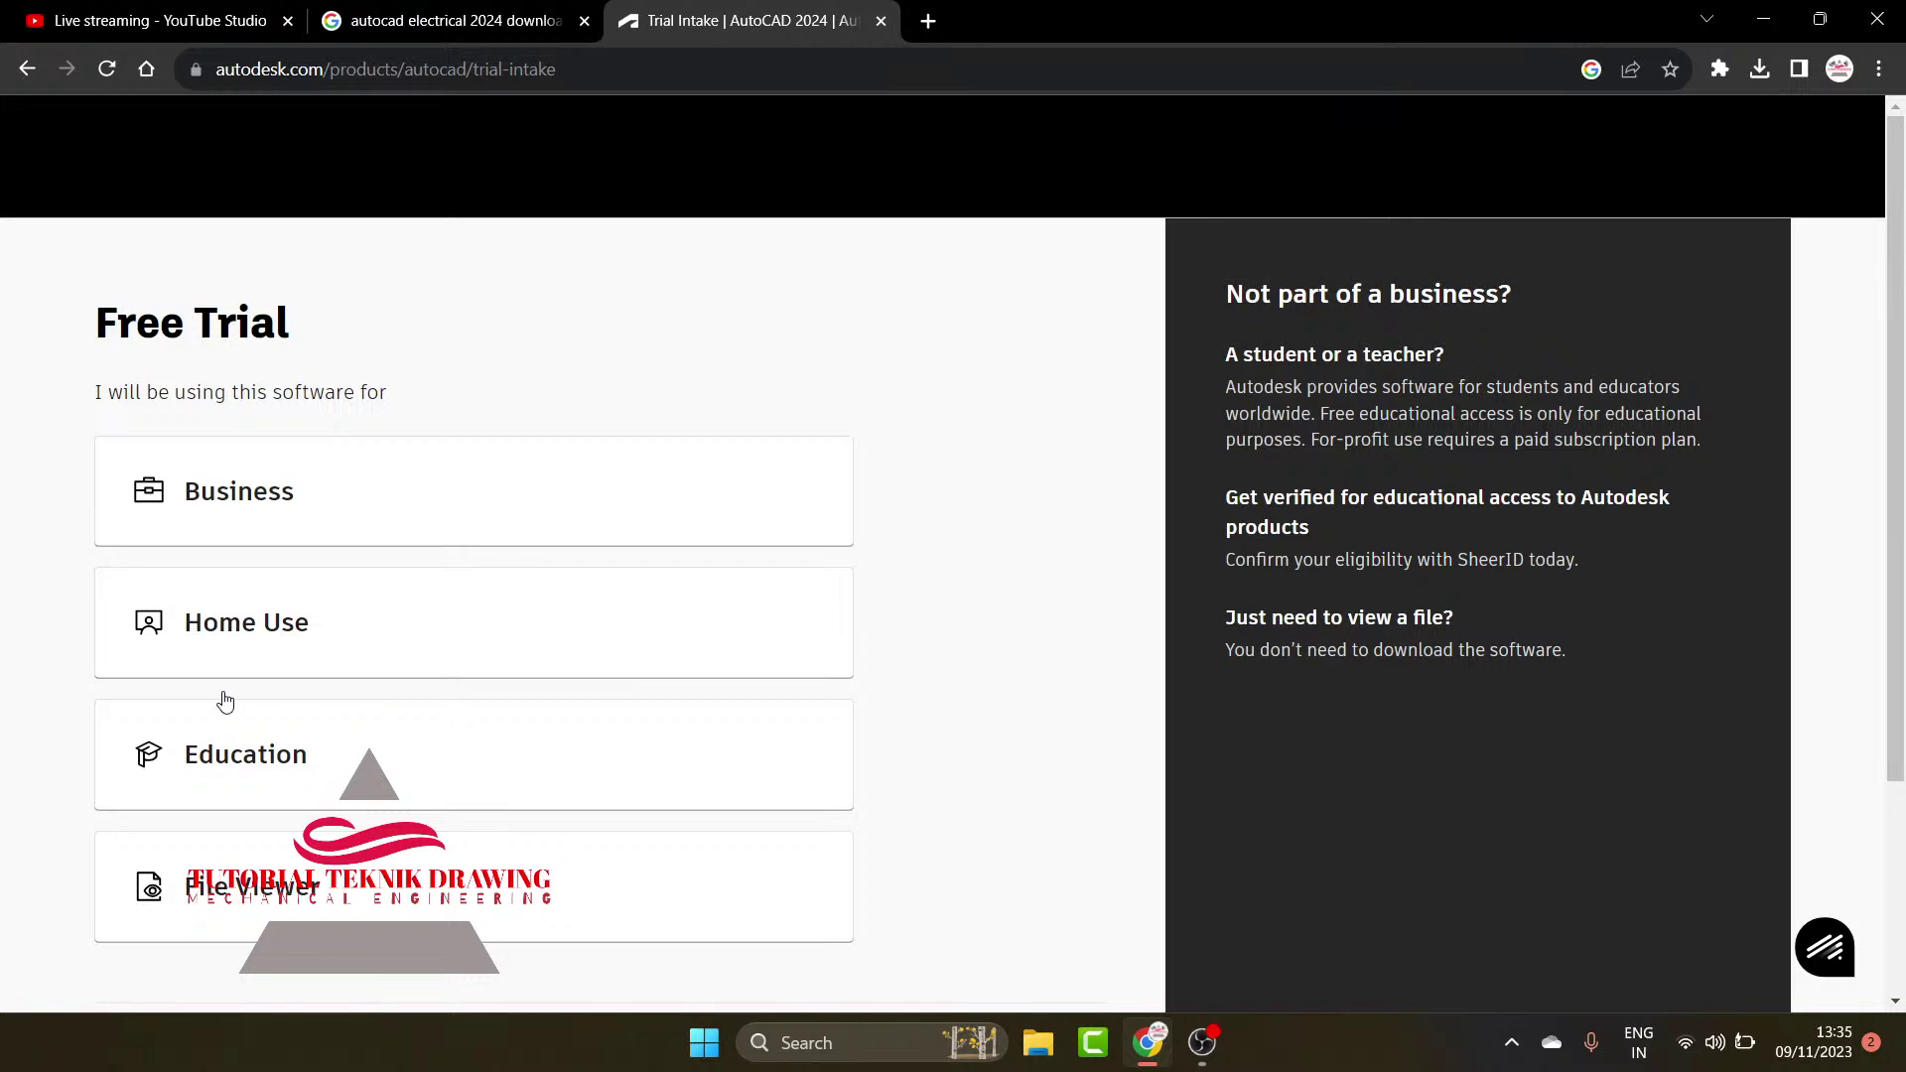
{"action": "left_click", "coordinate": [227, 775]}
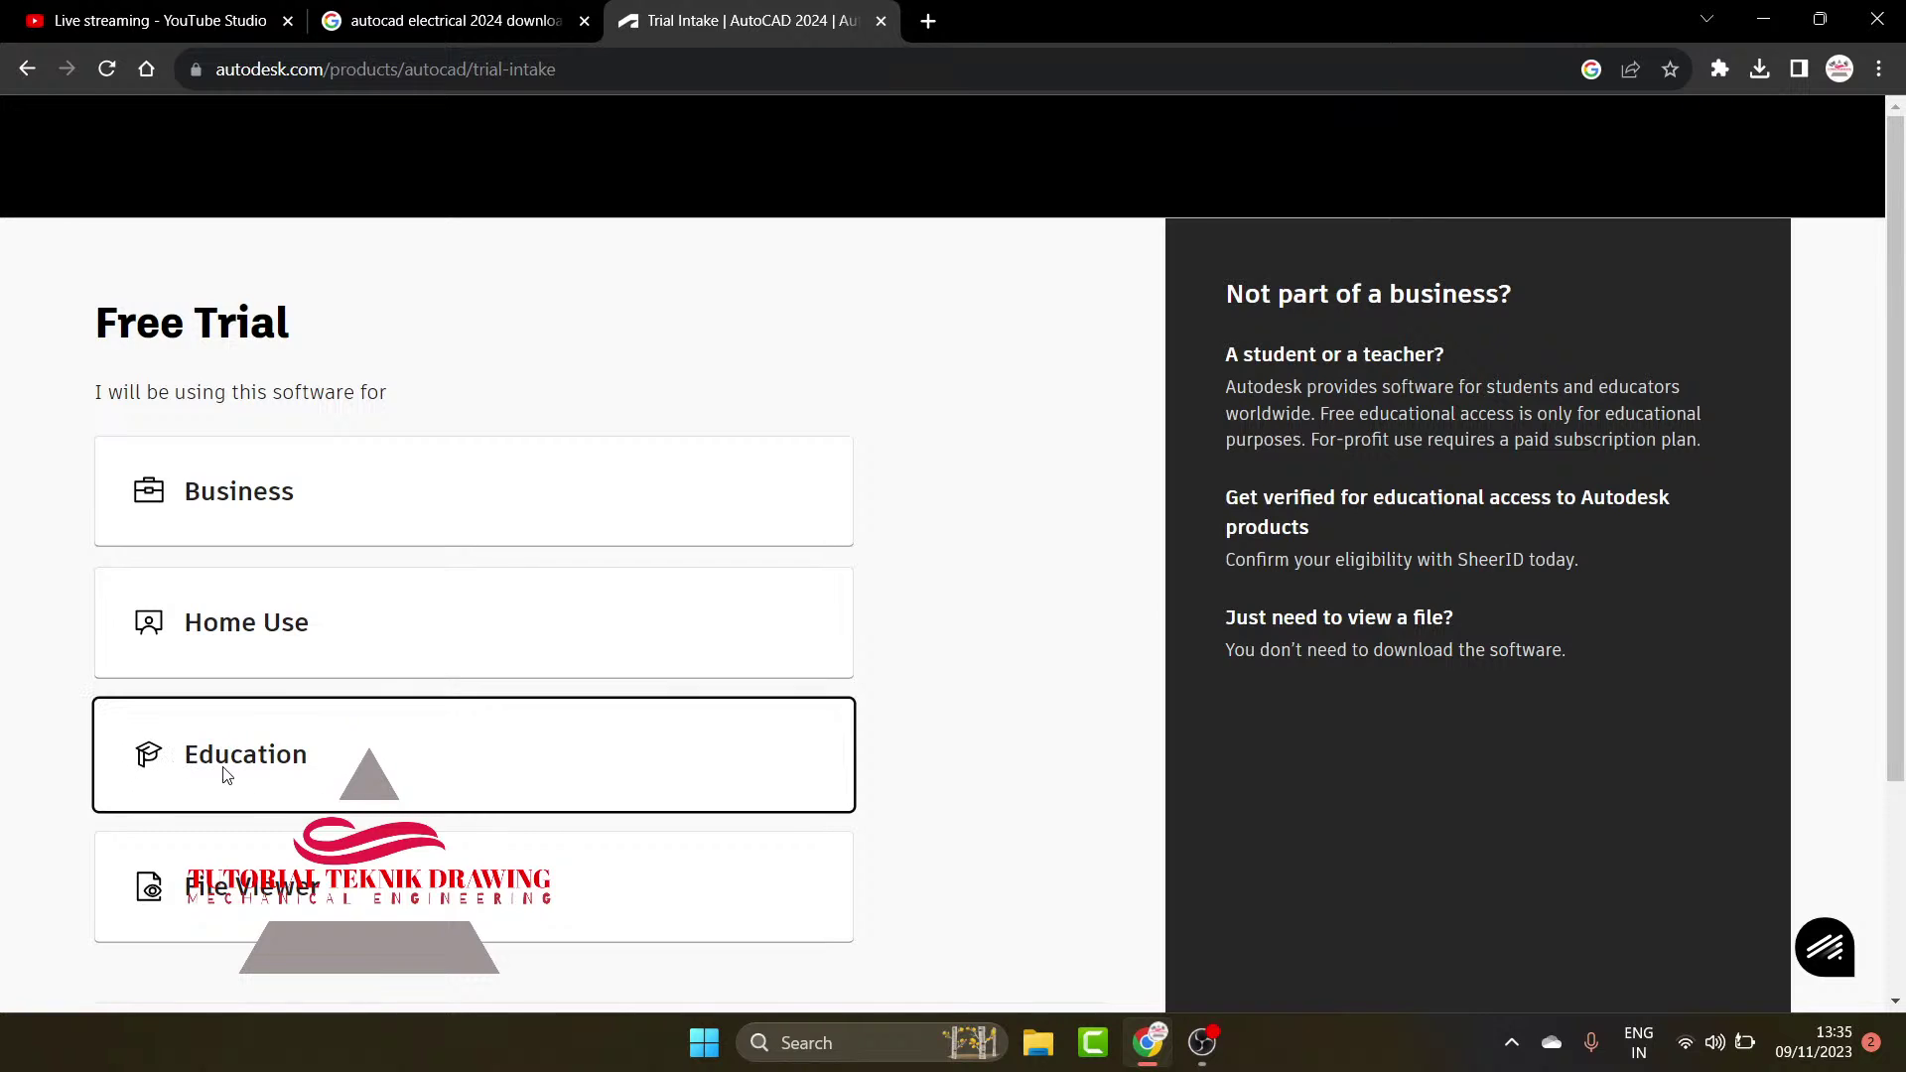
{"action": "scroll", "coordinate": [1881, 478], "scroll_direction": "down", "scroll_amount": 3}
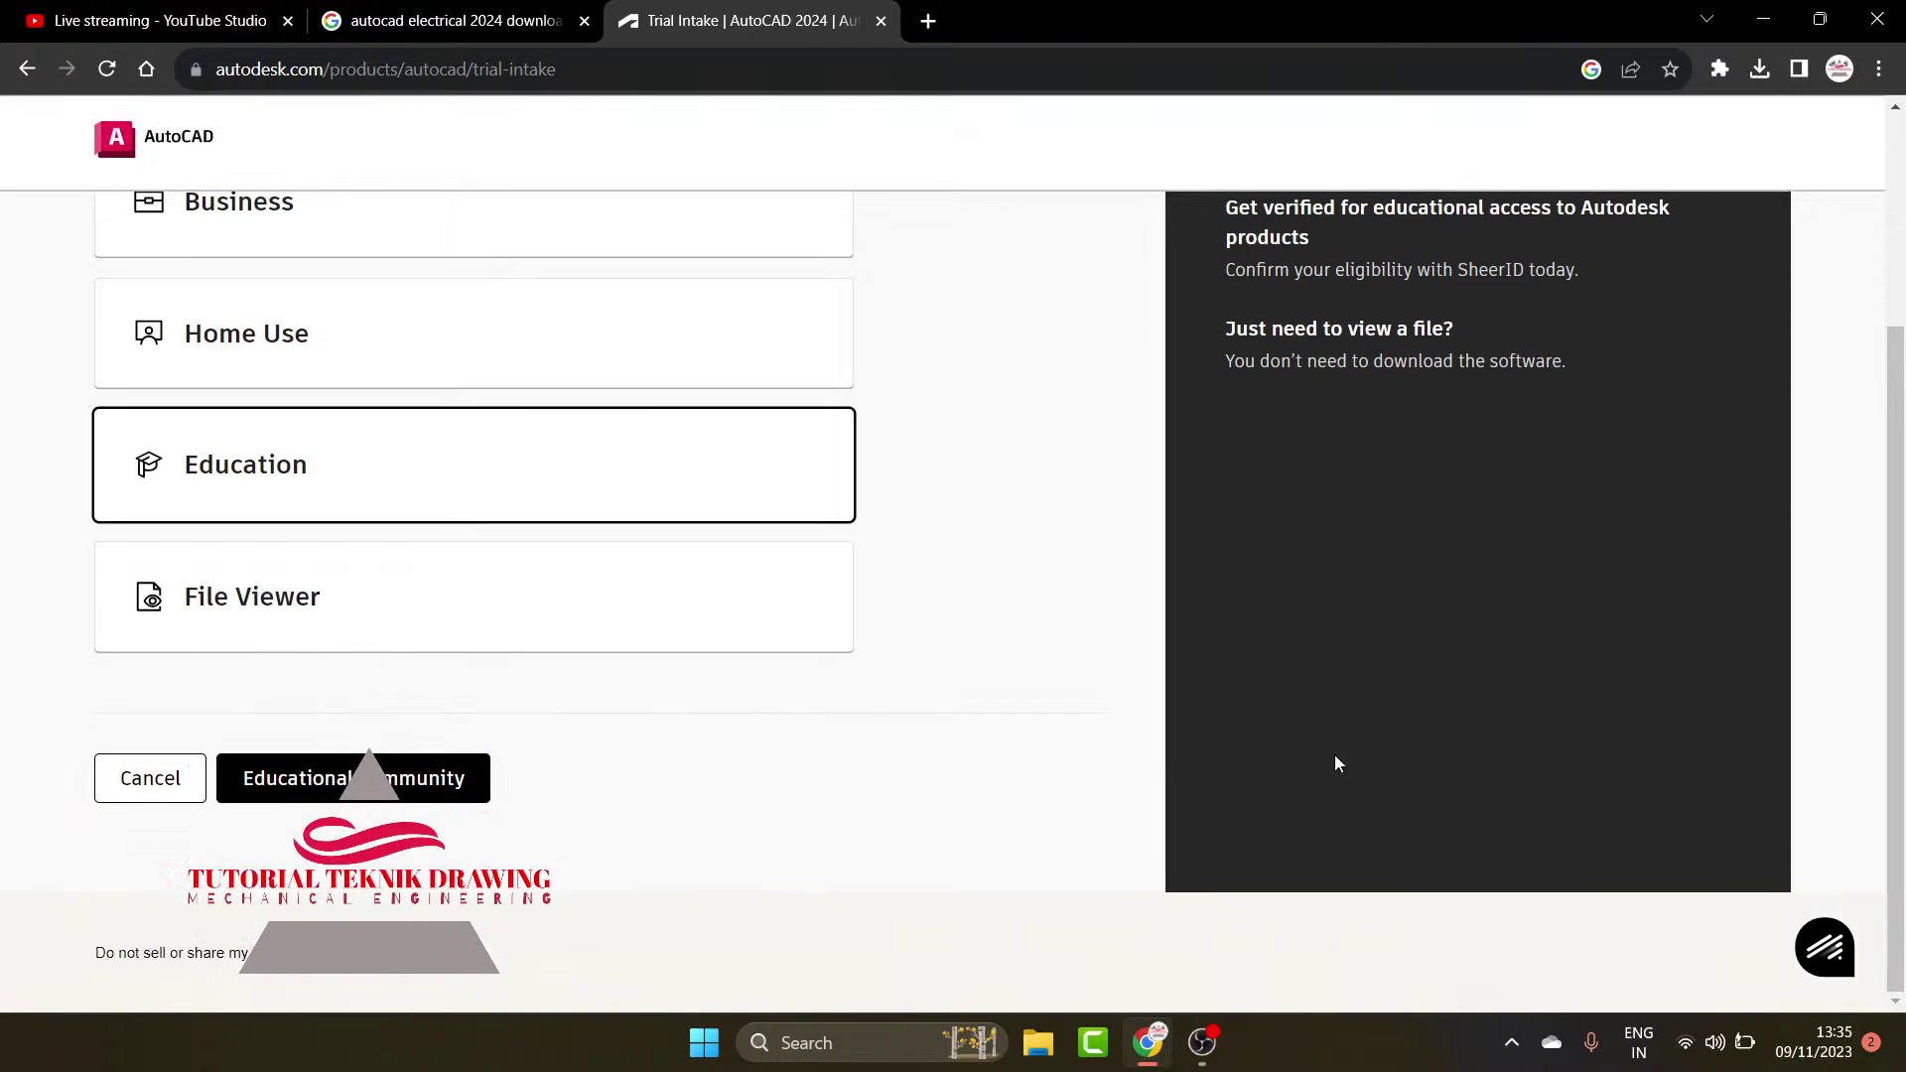
{"action": "left_click", "coordinate": [422, 777]}
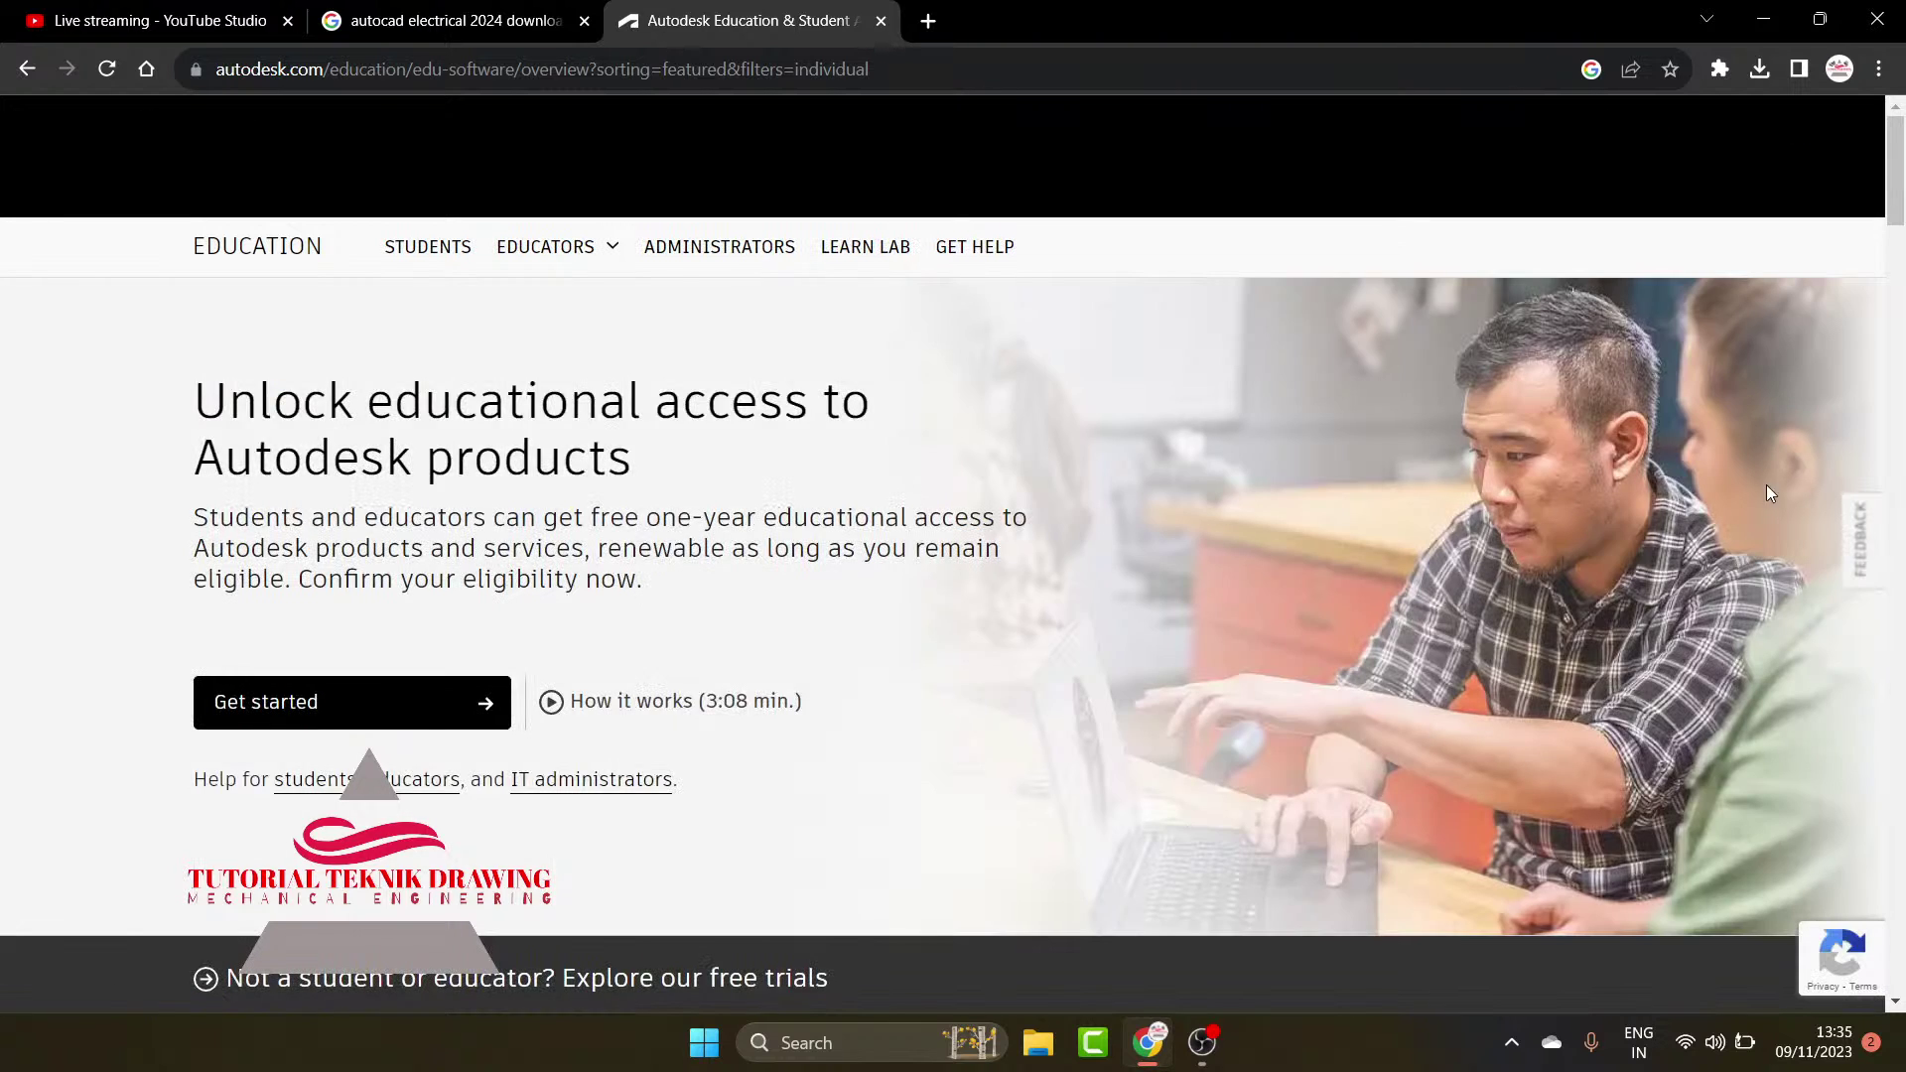
Start the Get Educational Access sign-up from the Autodesk Education page.
{"action": "left_click_drag", "start_coordinate": [1897, 183], "coordinate": [1899, 226]}
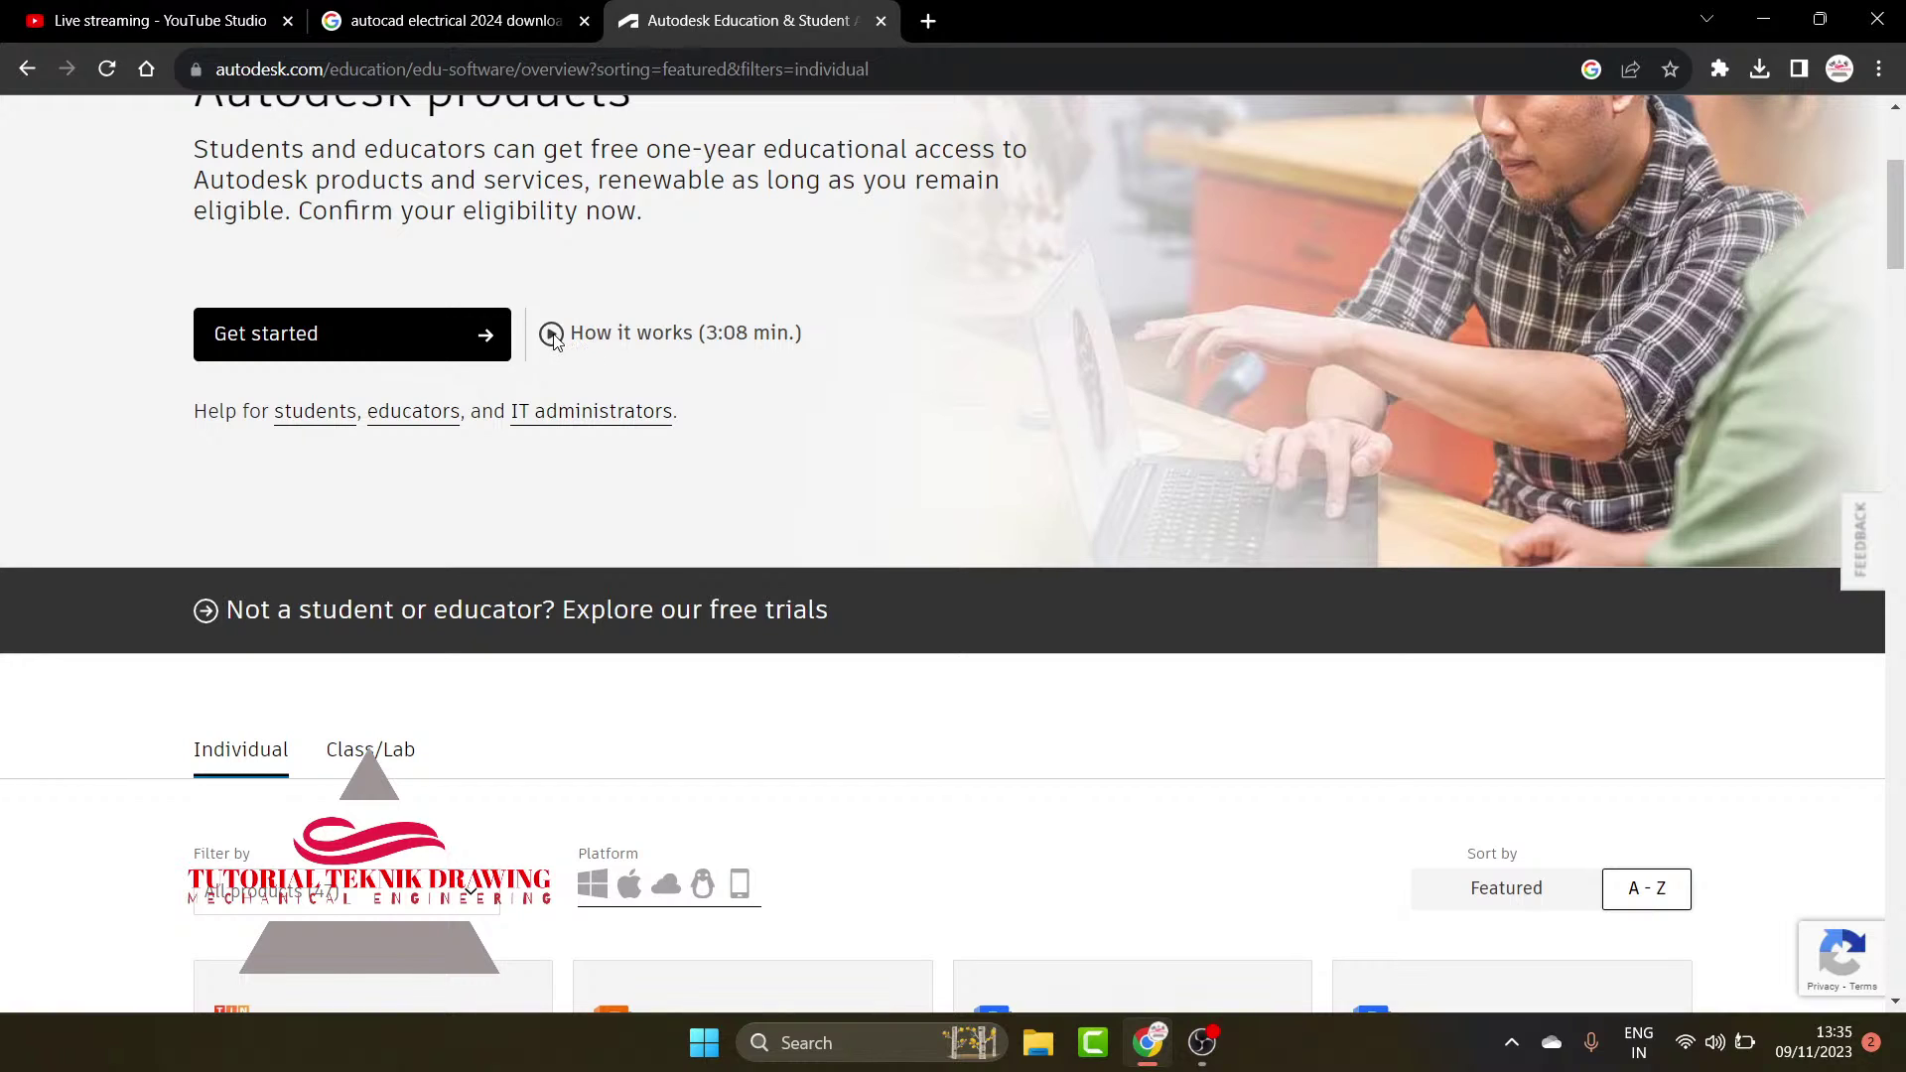
{"action": "left_click", "coordinate": [481, 350]}
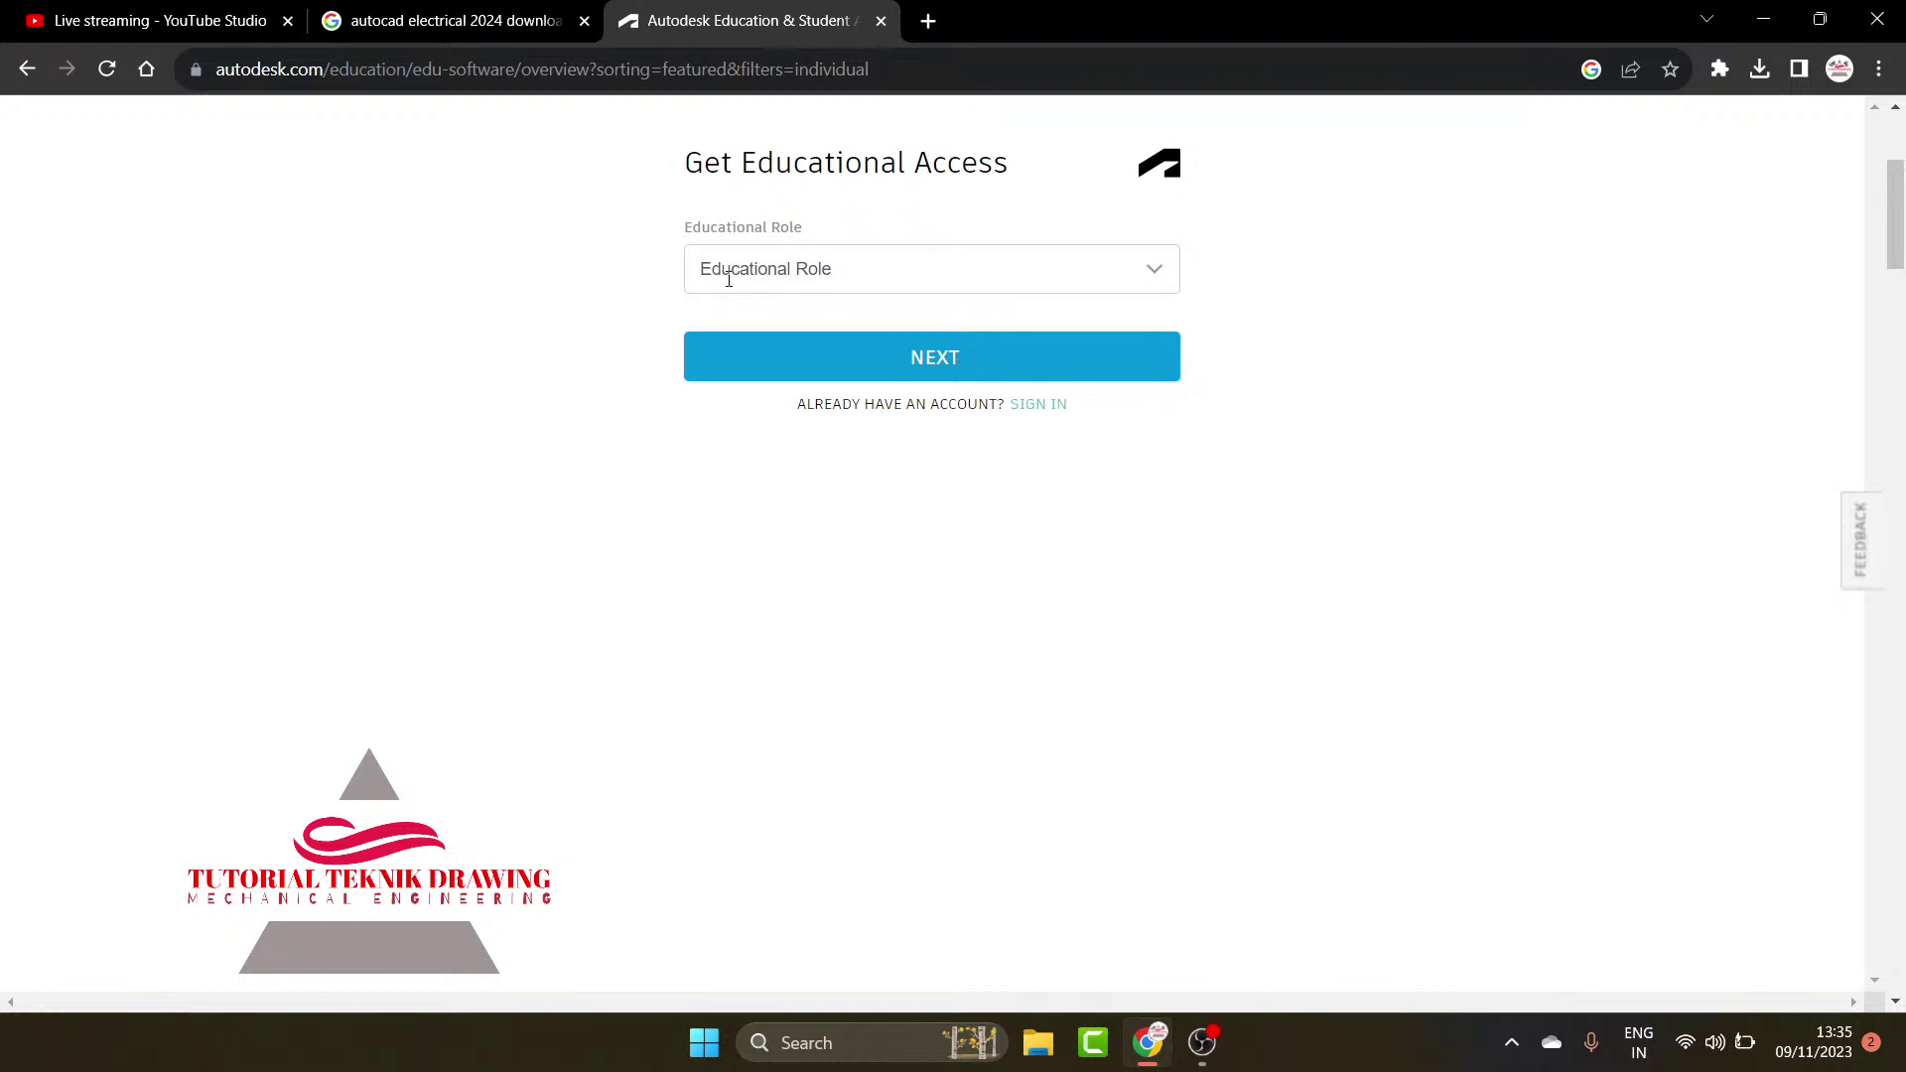
Sign in with the account email and password, then submit the six-digit security code.
{"action": "left_click", "coordinate": [1031, 406]}
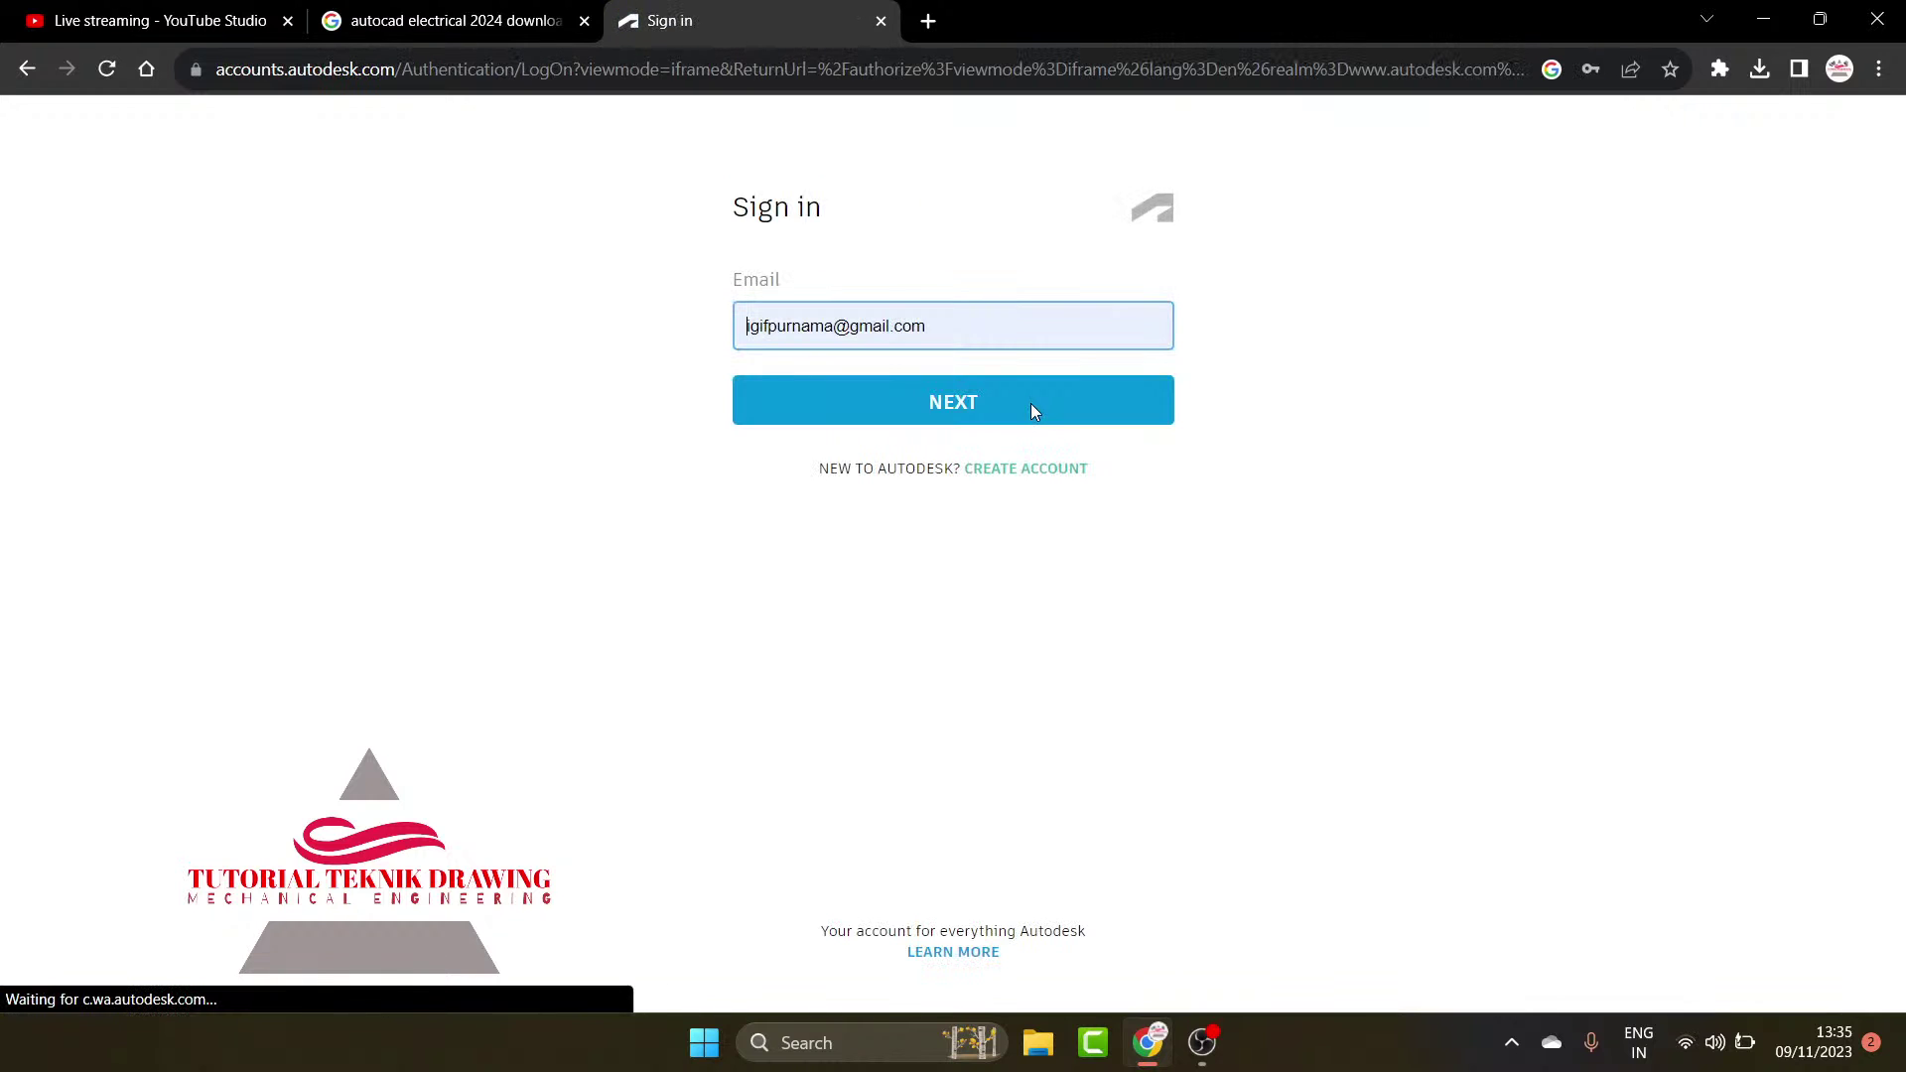
{"action": "left_click", "coordinate": [926, 401]}
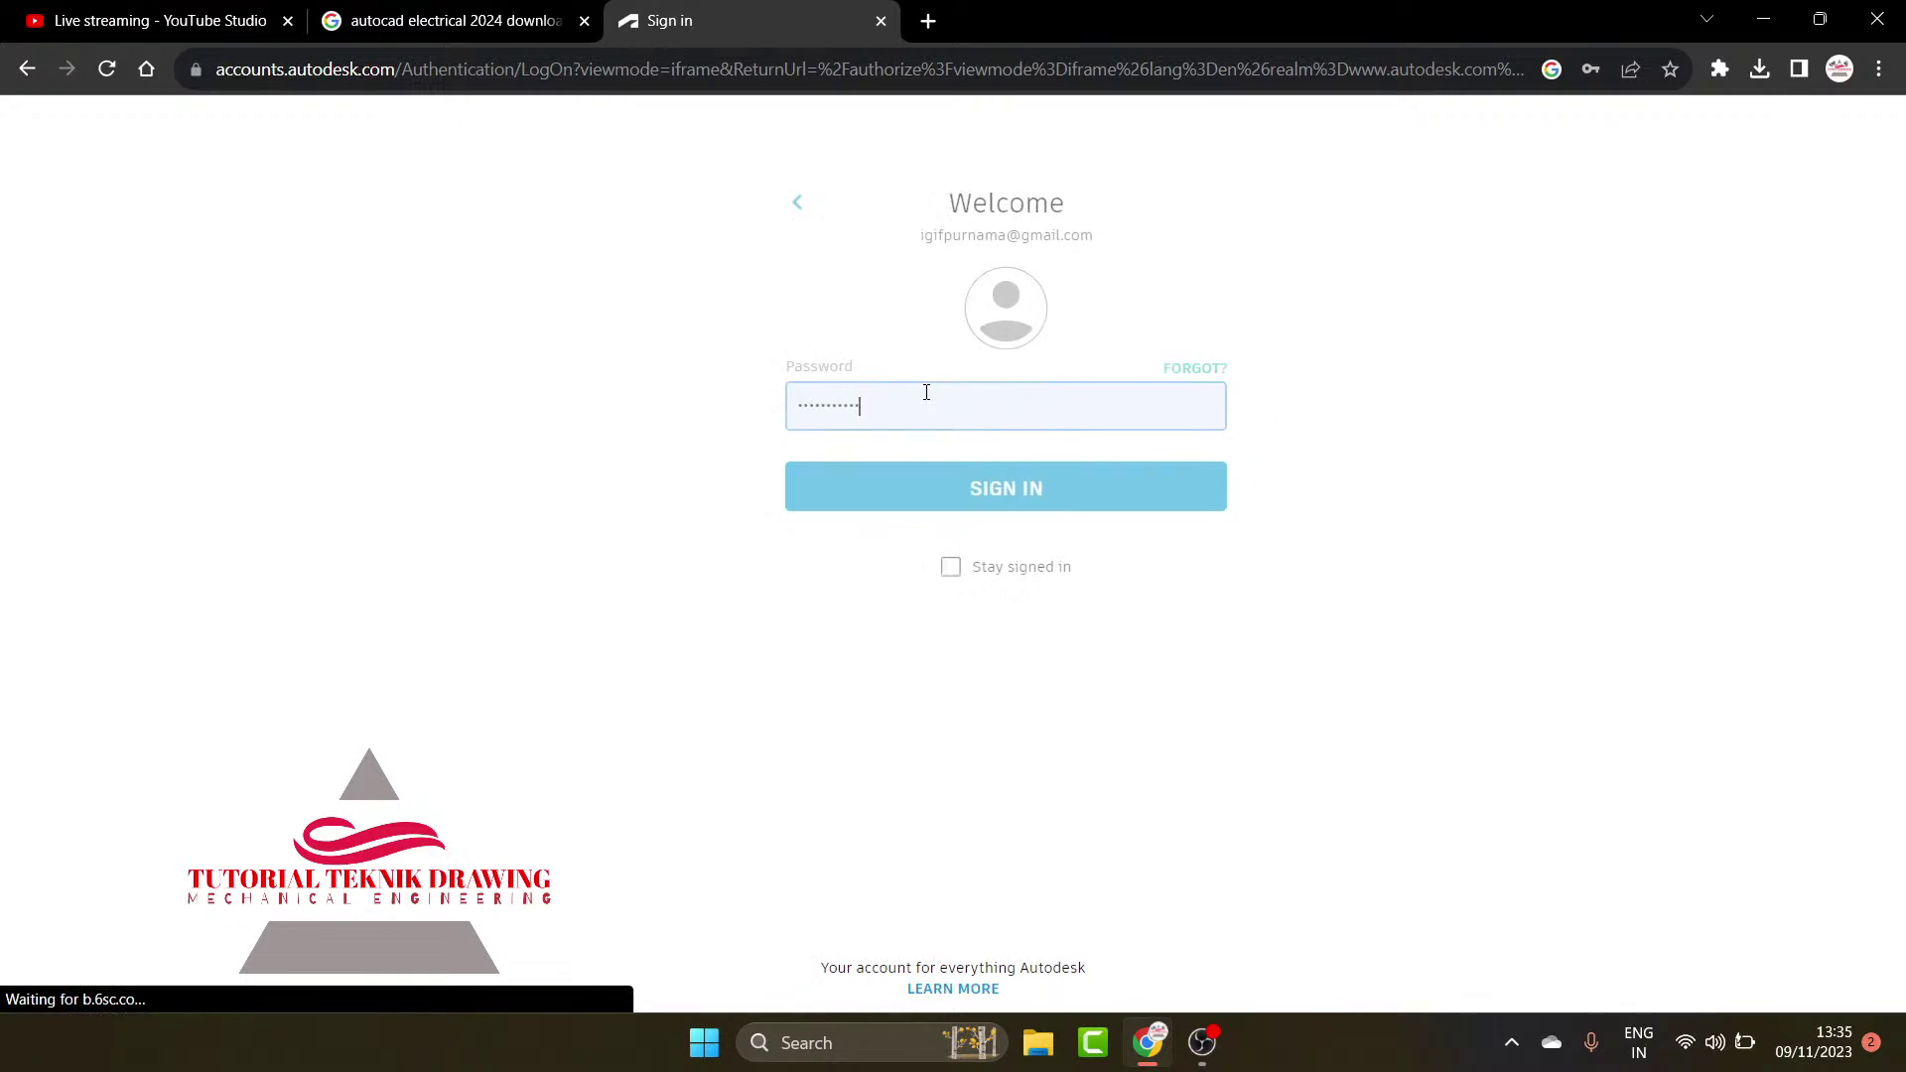
{"action": "left_click", "coordinate": [929, 472]}
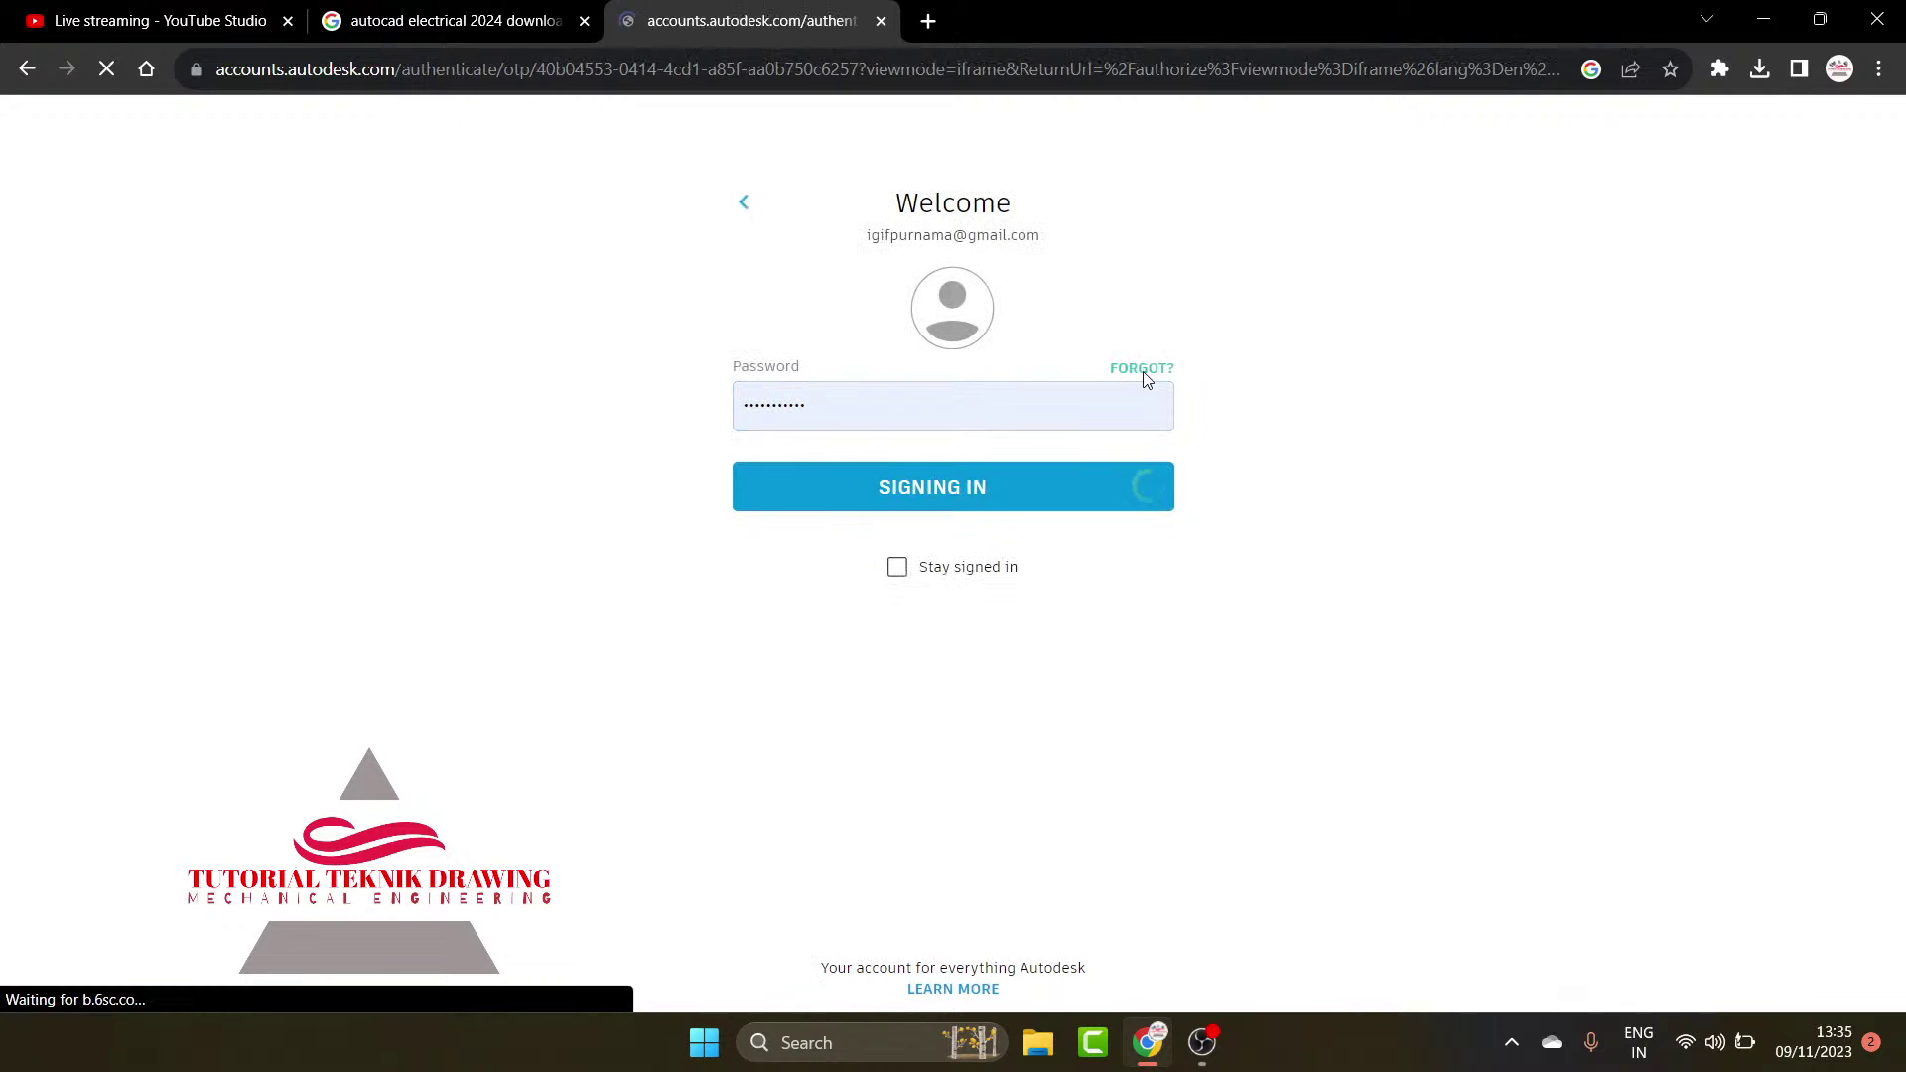
{"action": "left_click", "coordinate": [1169, 427]}
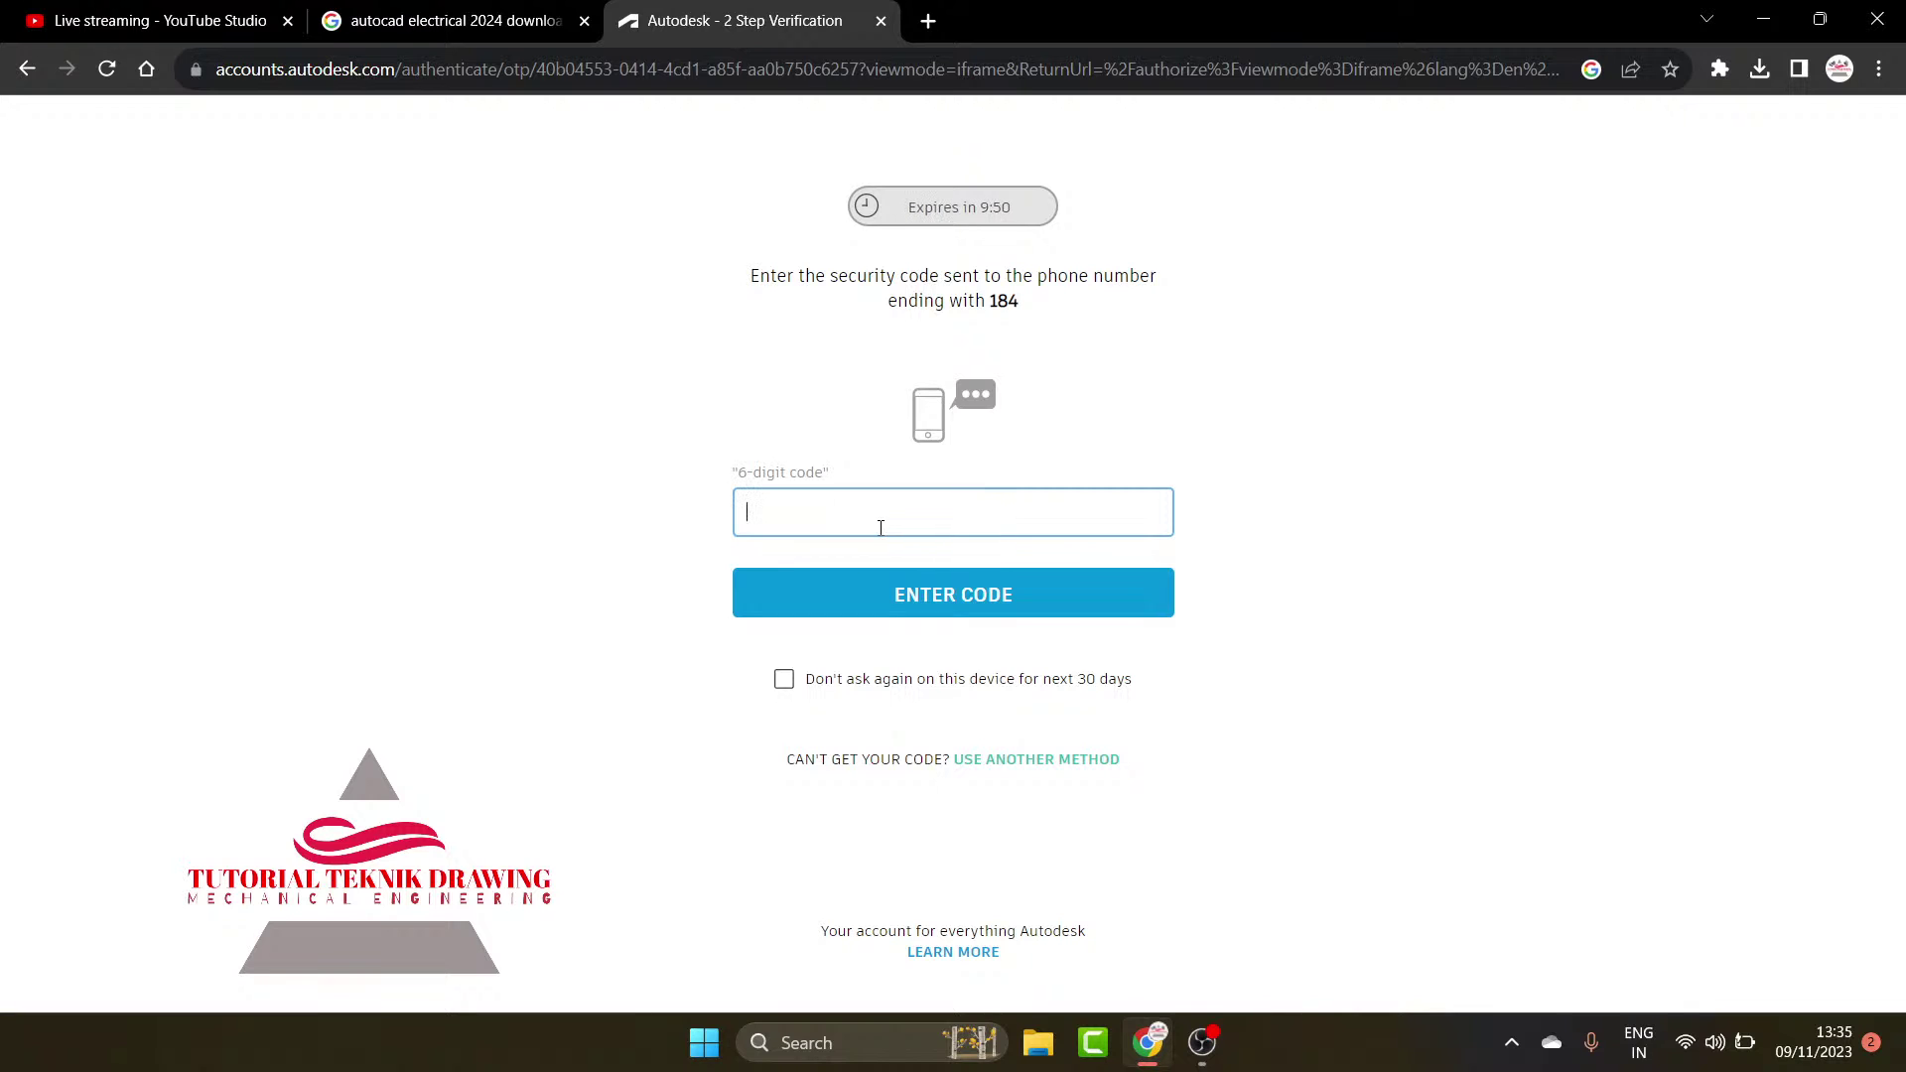
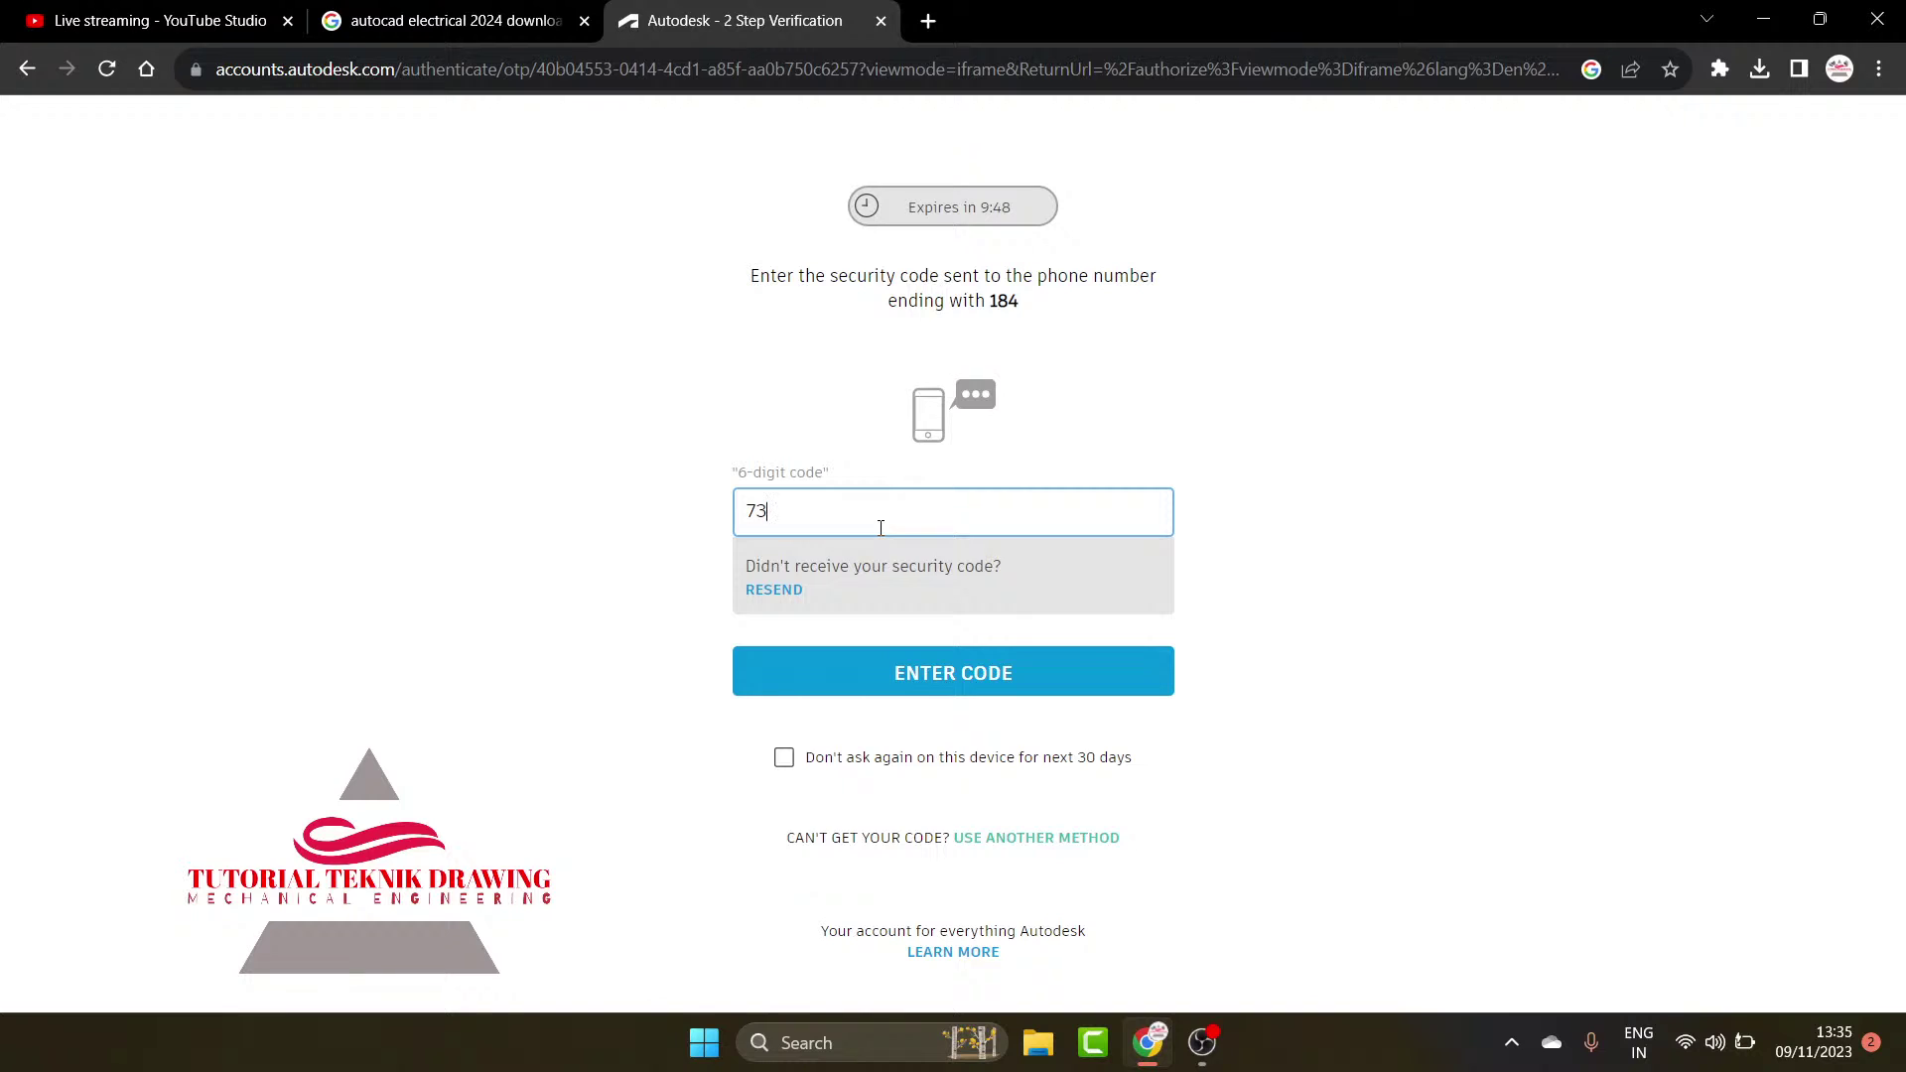
{"action": "left_click", "coordinate": [968, 674]}
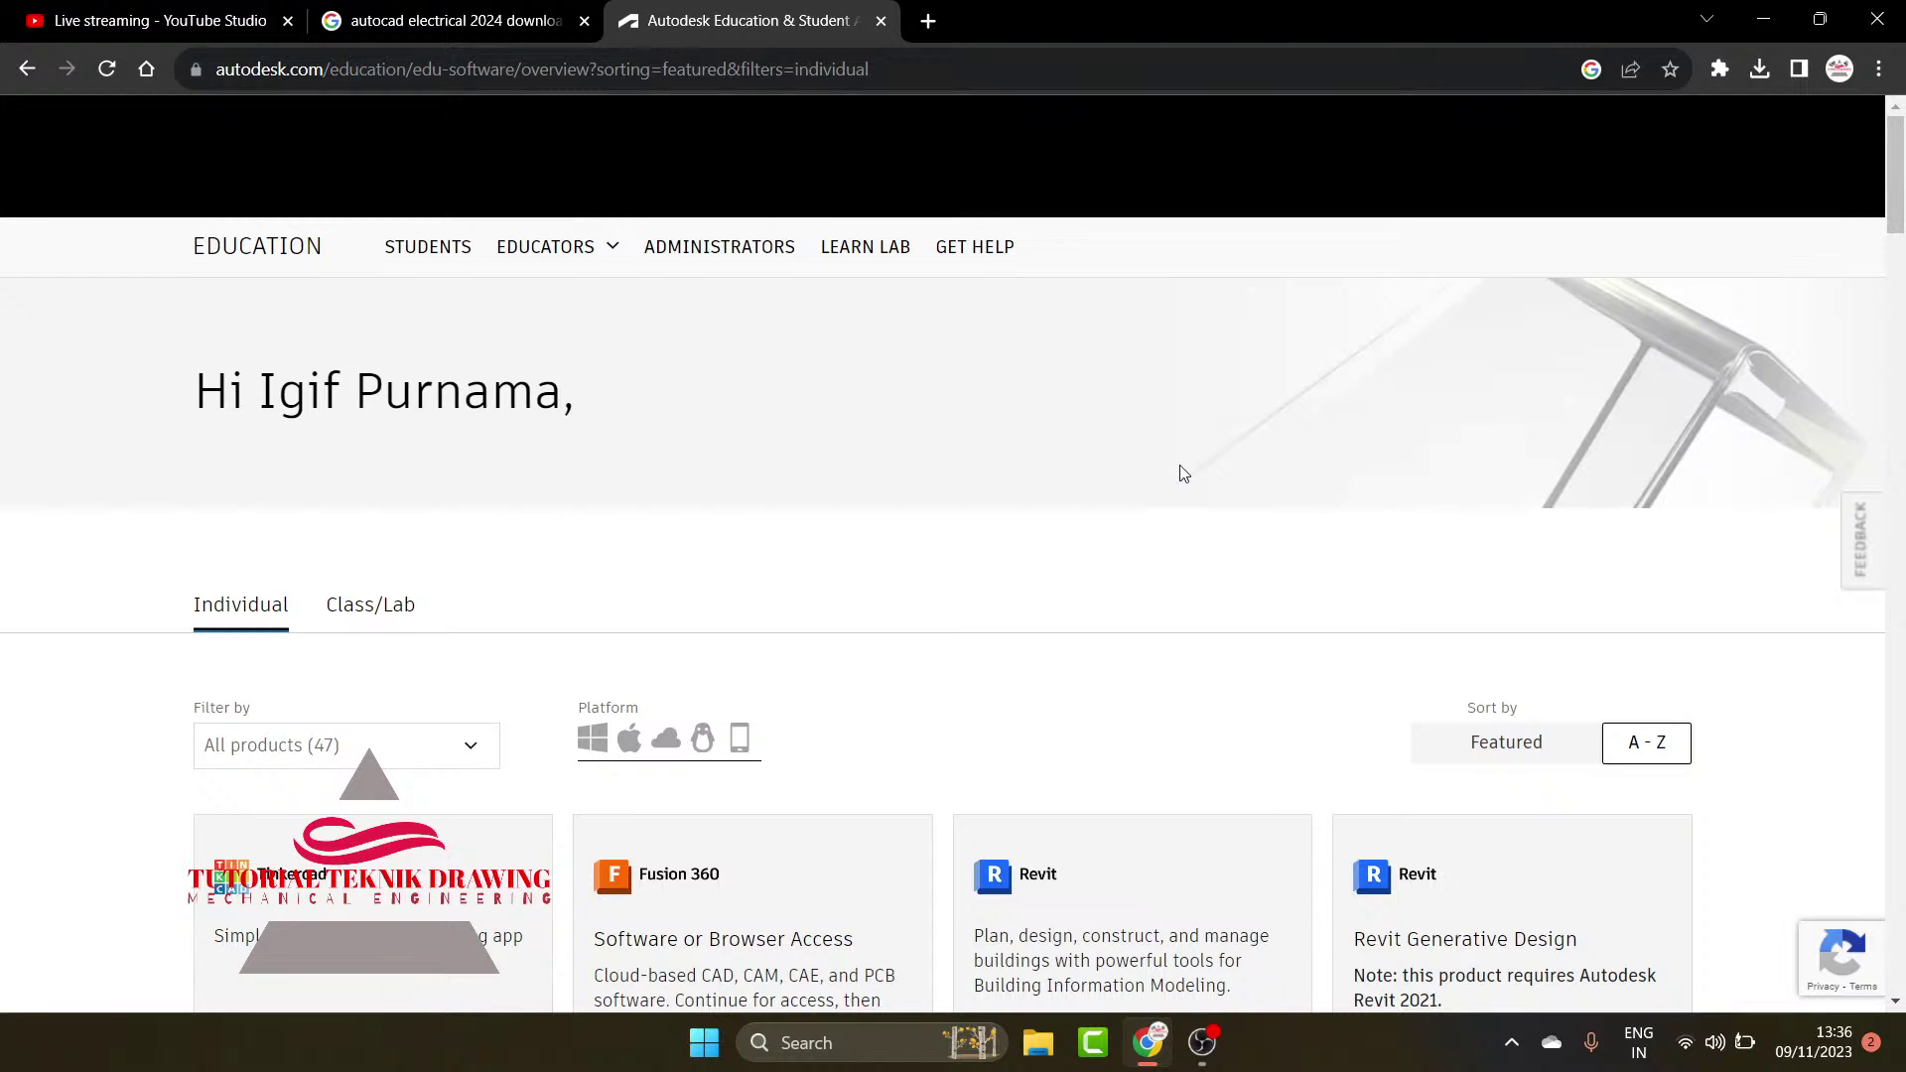
Switch the education catalogue to the Class/Lab list and scroll to the AutoCAD Electrical card.
{"action": "left_click_drag", "start_coordinate": [1898, 194], "coordinate": [1893, 323]}
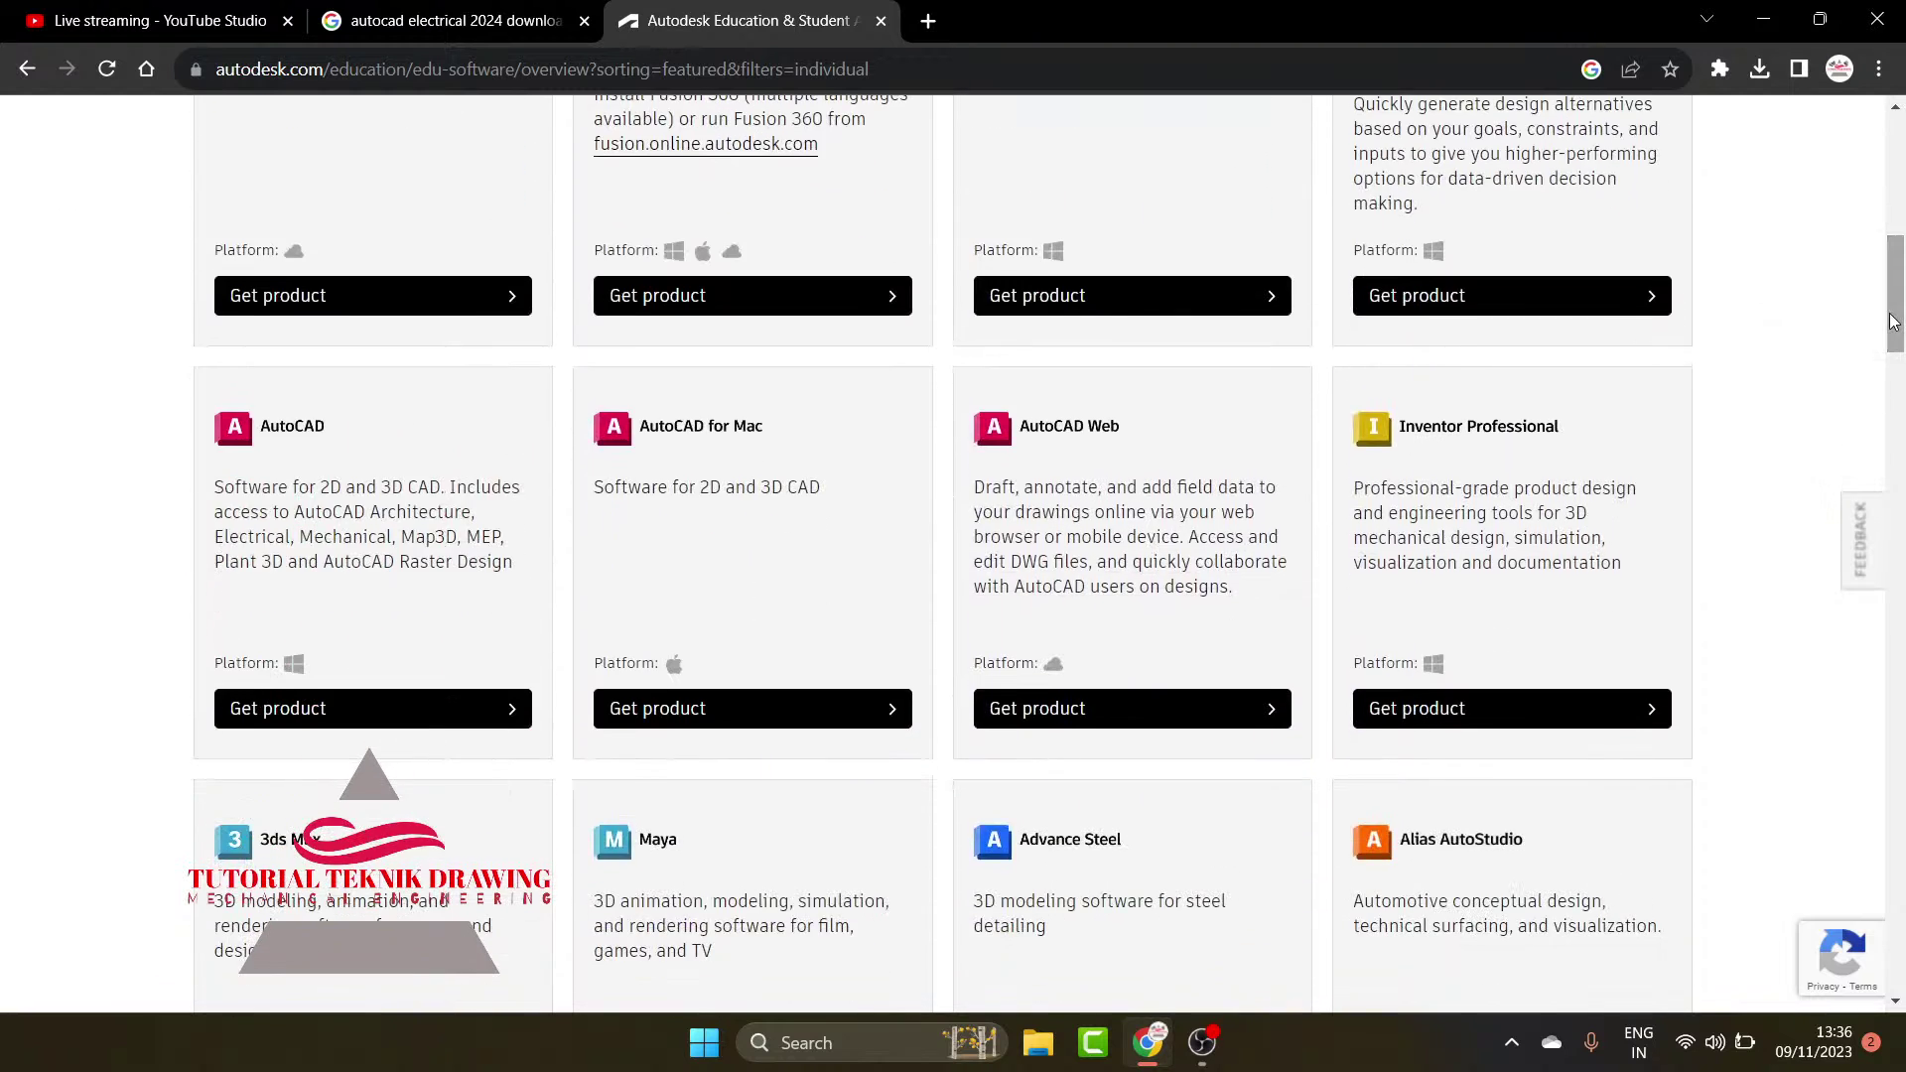
{"action": "mouse_move", "coordinate": [1892, 323]}
{"action": "left_mouse_down"}
{"action": "mouse_move", "coordinate": [1901, 792]}
{"action": "mouse_move", "coordinate": [1891, 167]}
{"action": "left_mouse_up"}
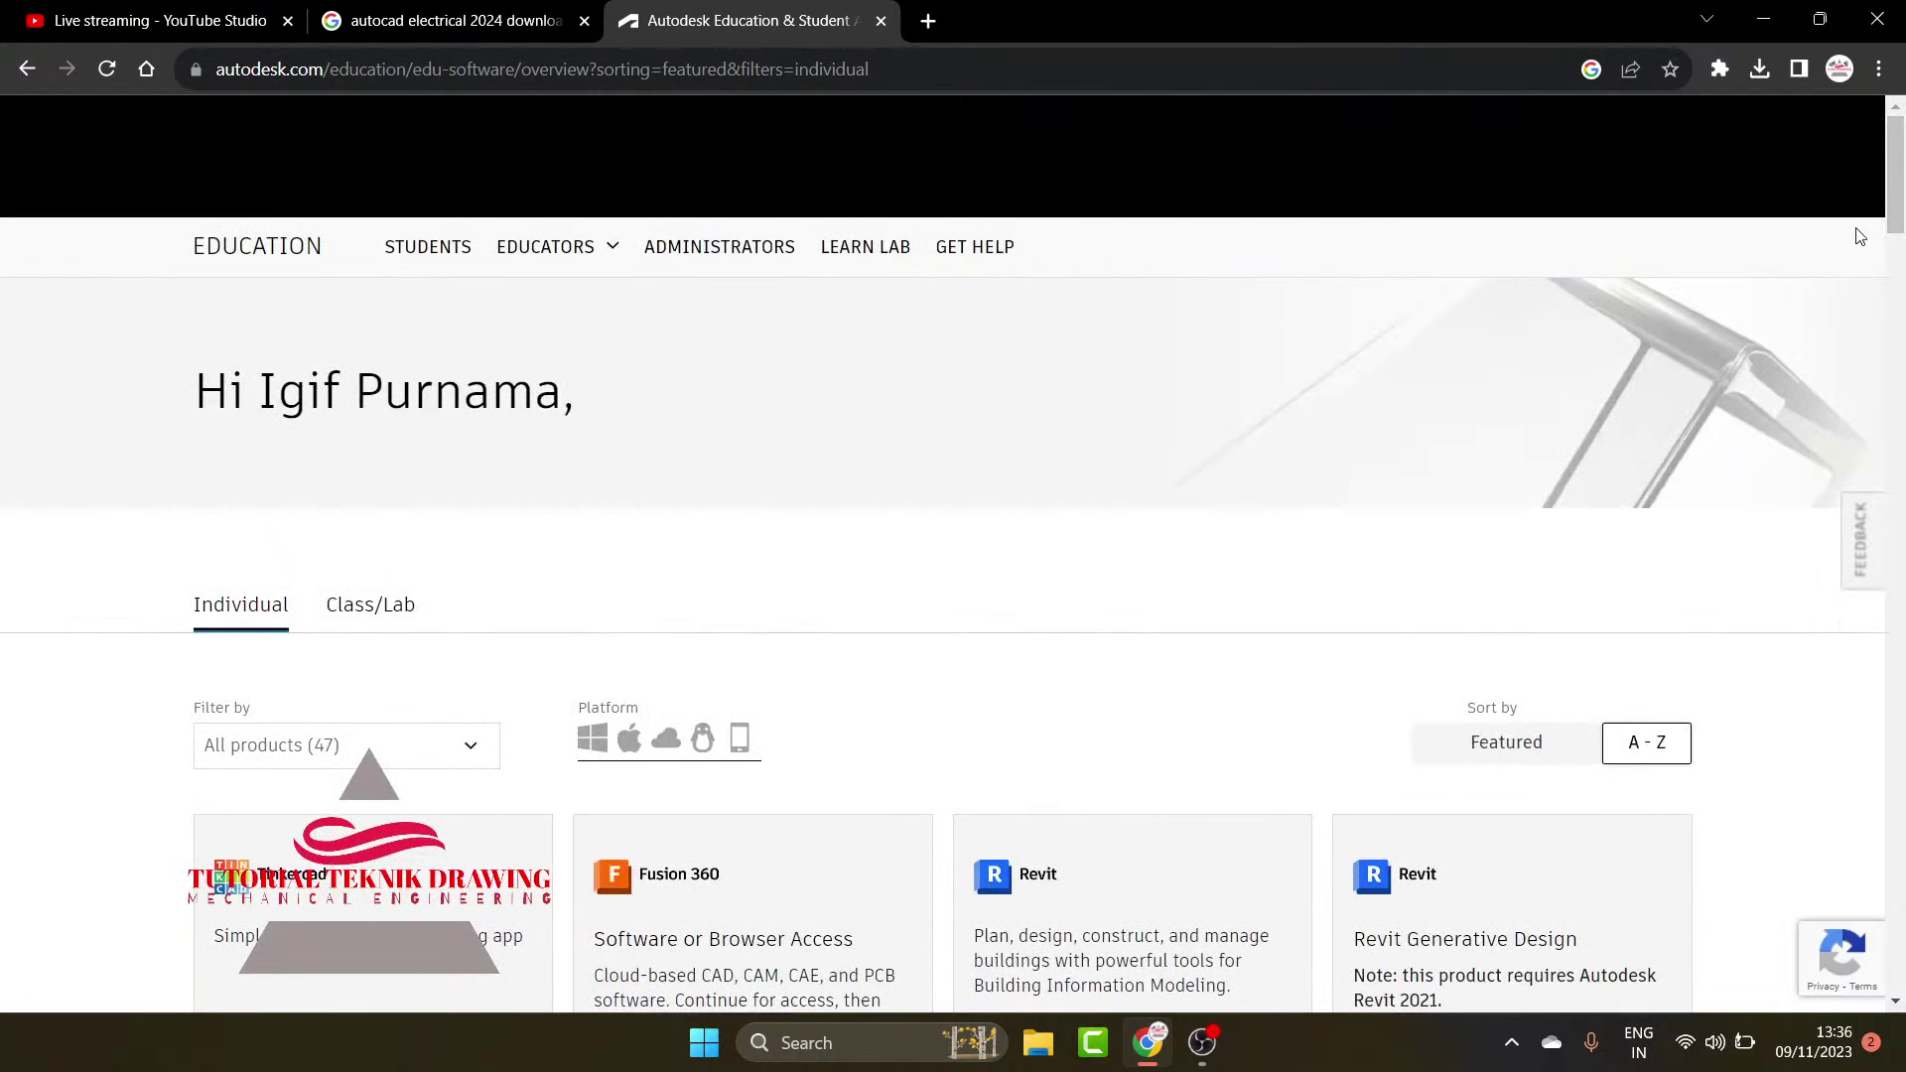
{"action": "scroll", "coordinate": [1687, 258], "scroll_direction": "down", "scroll_amount": 1}
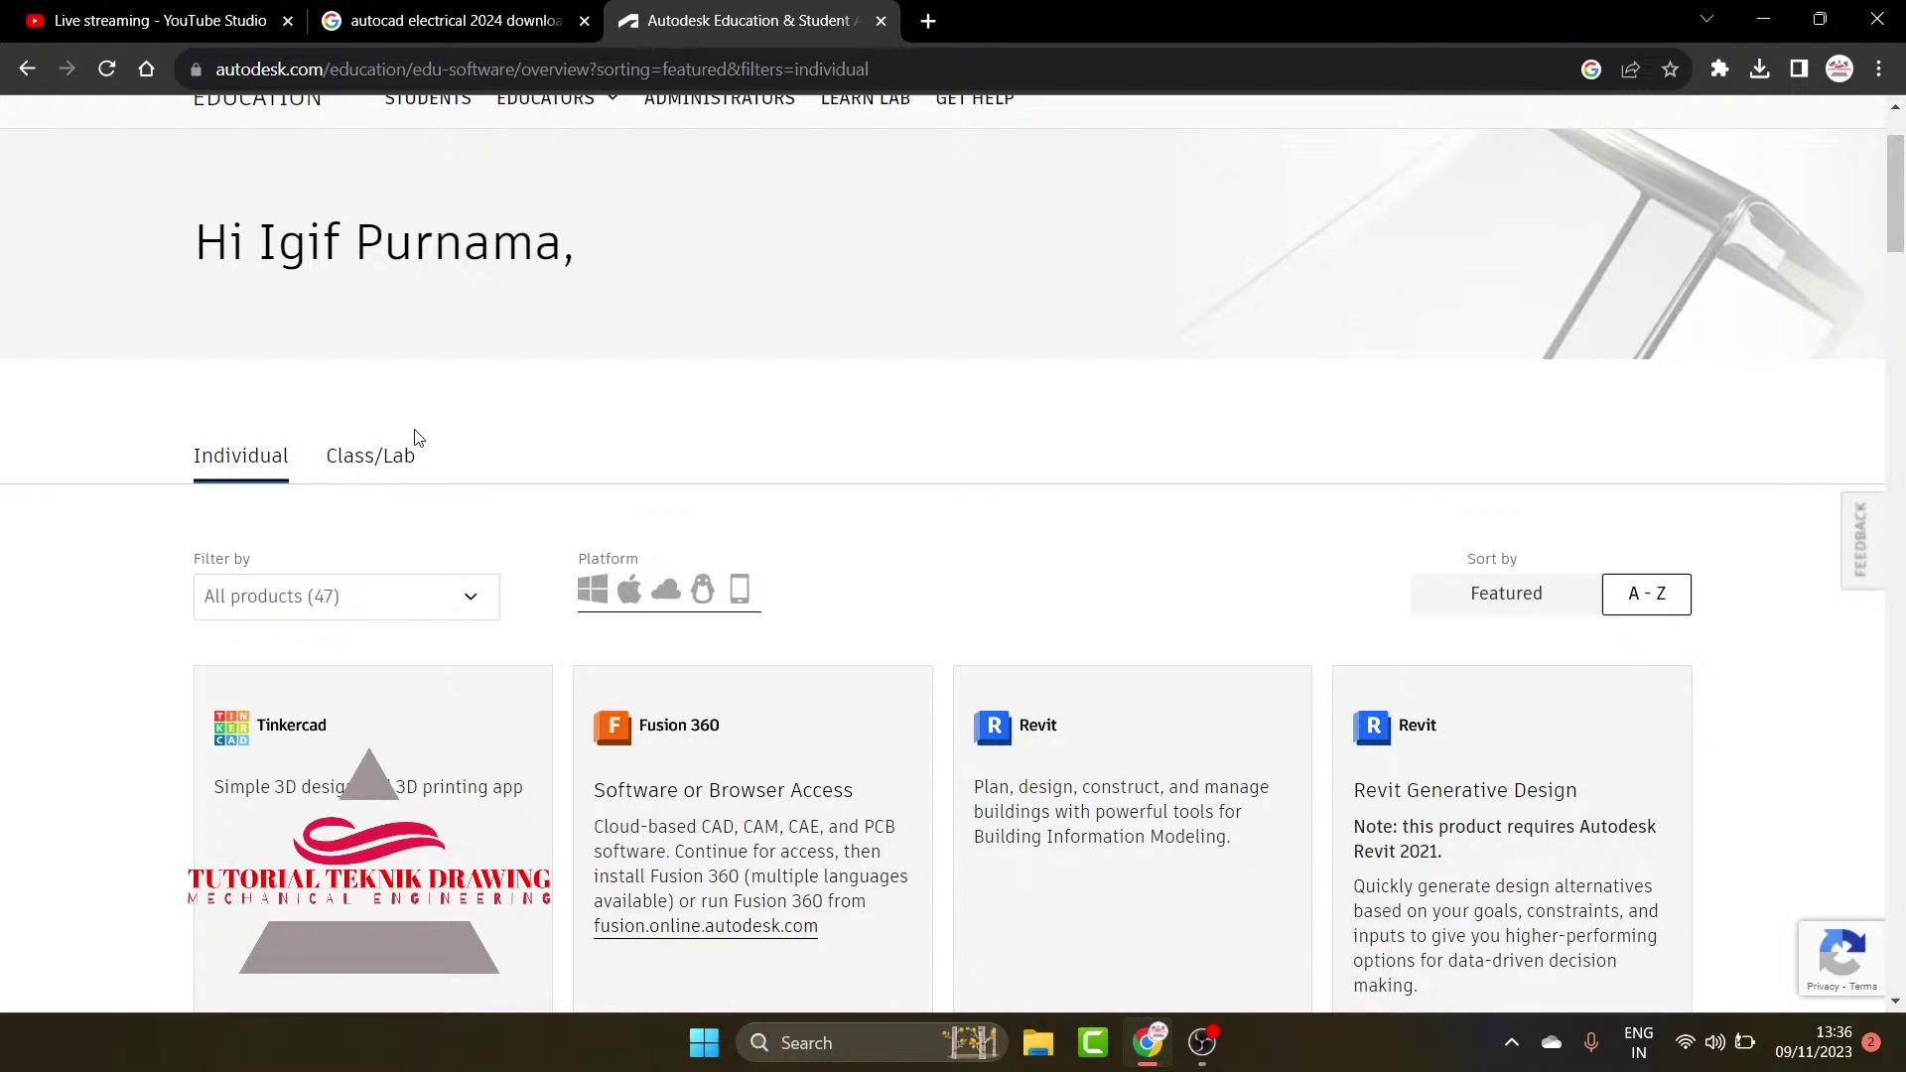
{"action": "left_click", "coordinate": [372, 462]}
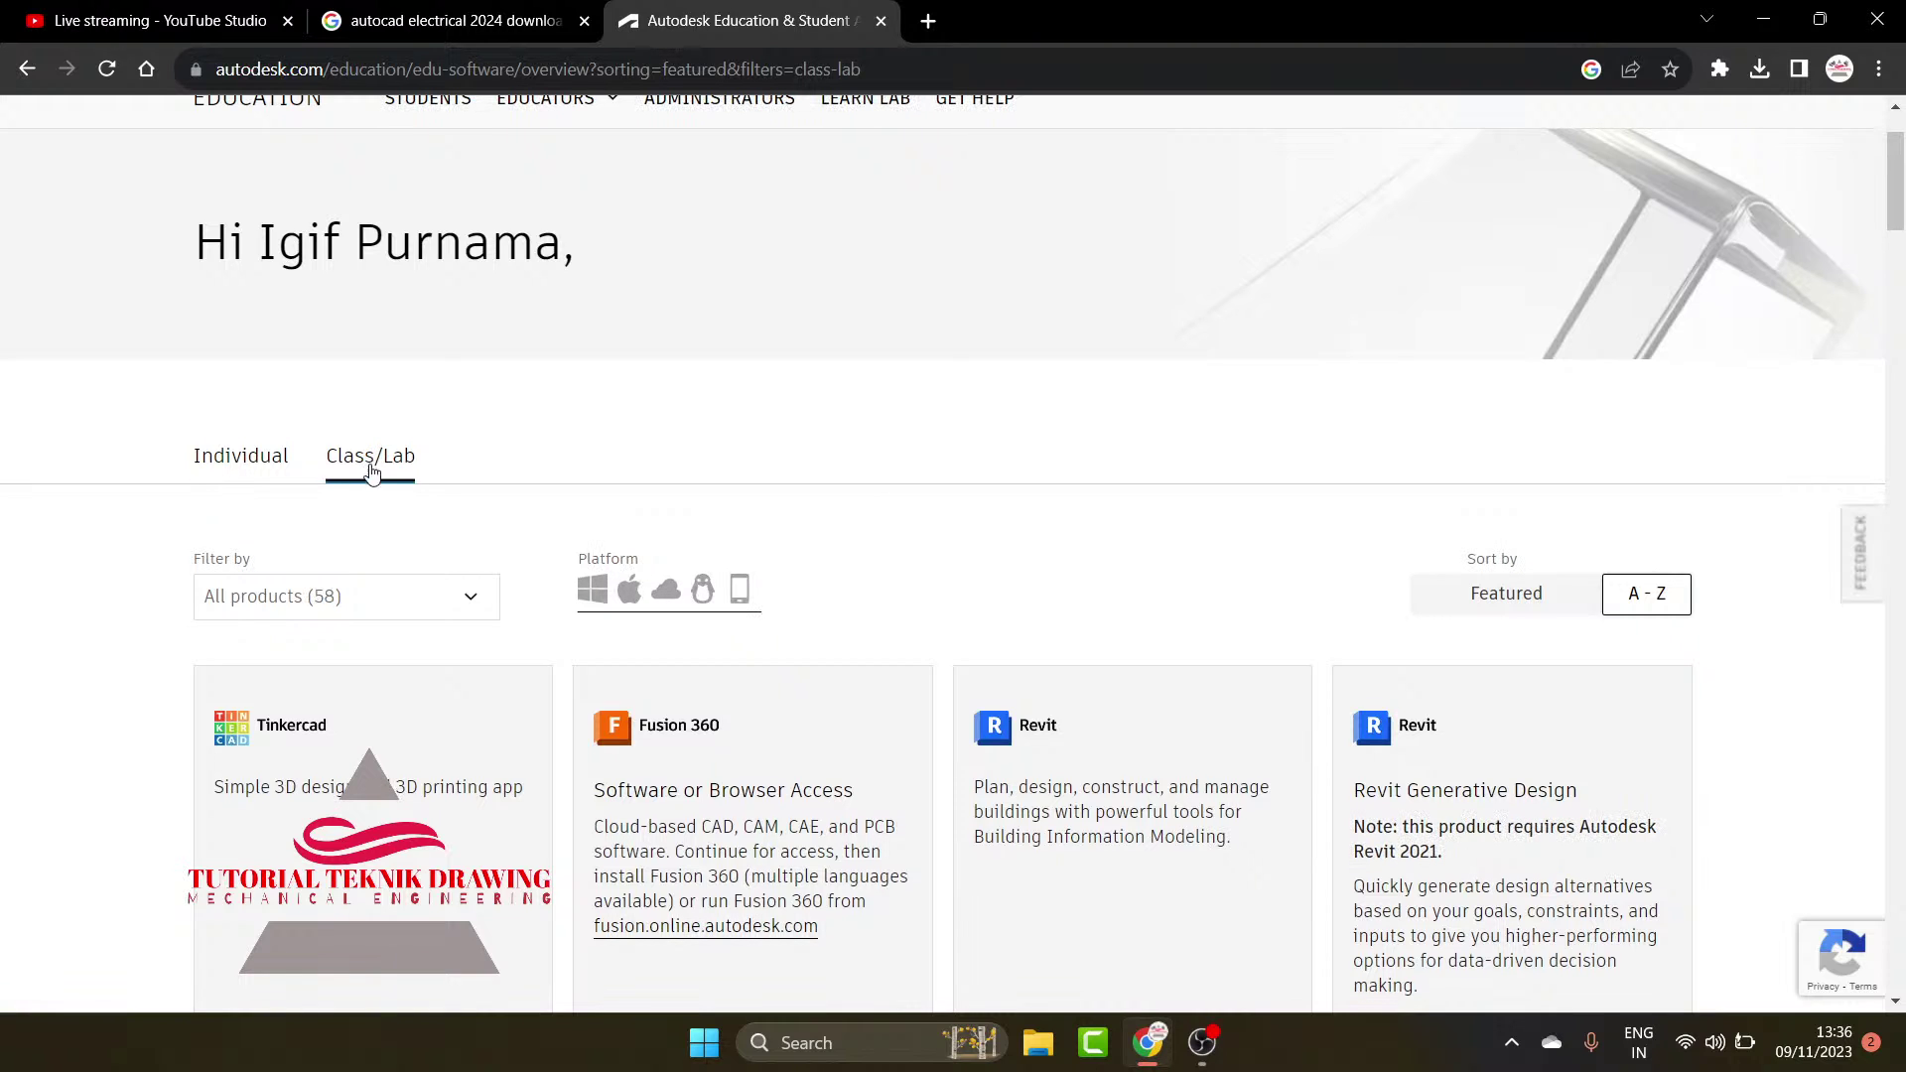
{"action": "scroll", "coordinate": [1903, 241], "scroll_direction": "down", "scroll_amount": 6}
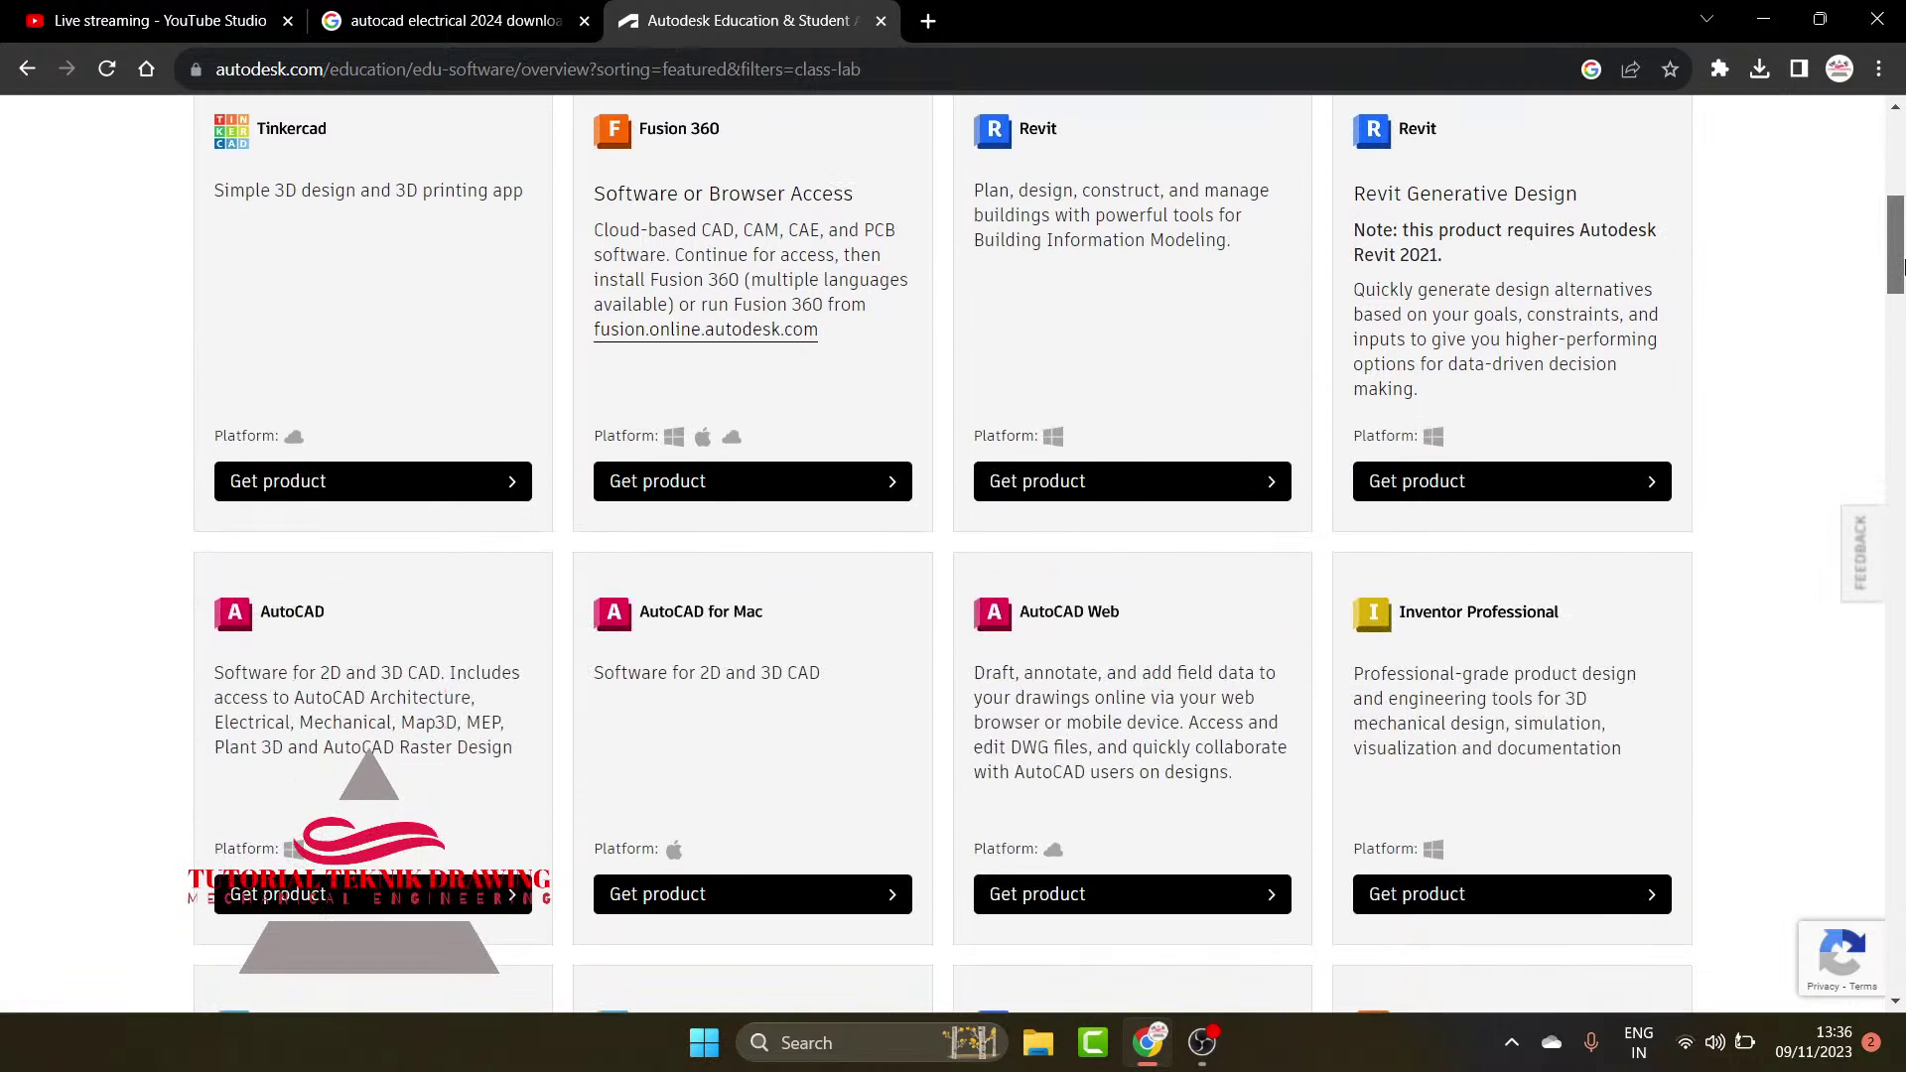
{"action": "left_click_drag", "start_coordinate": [1903, 266], "coordinate": [1903, 372]}
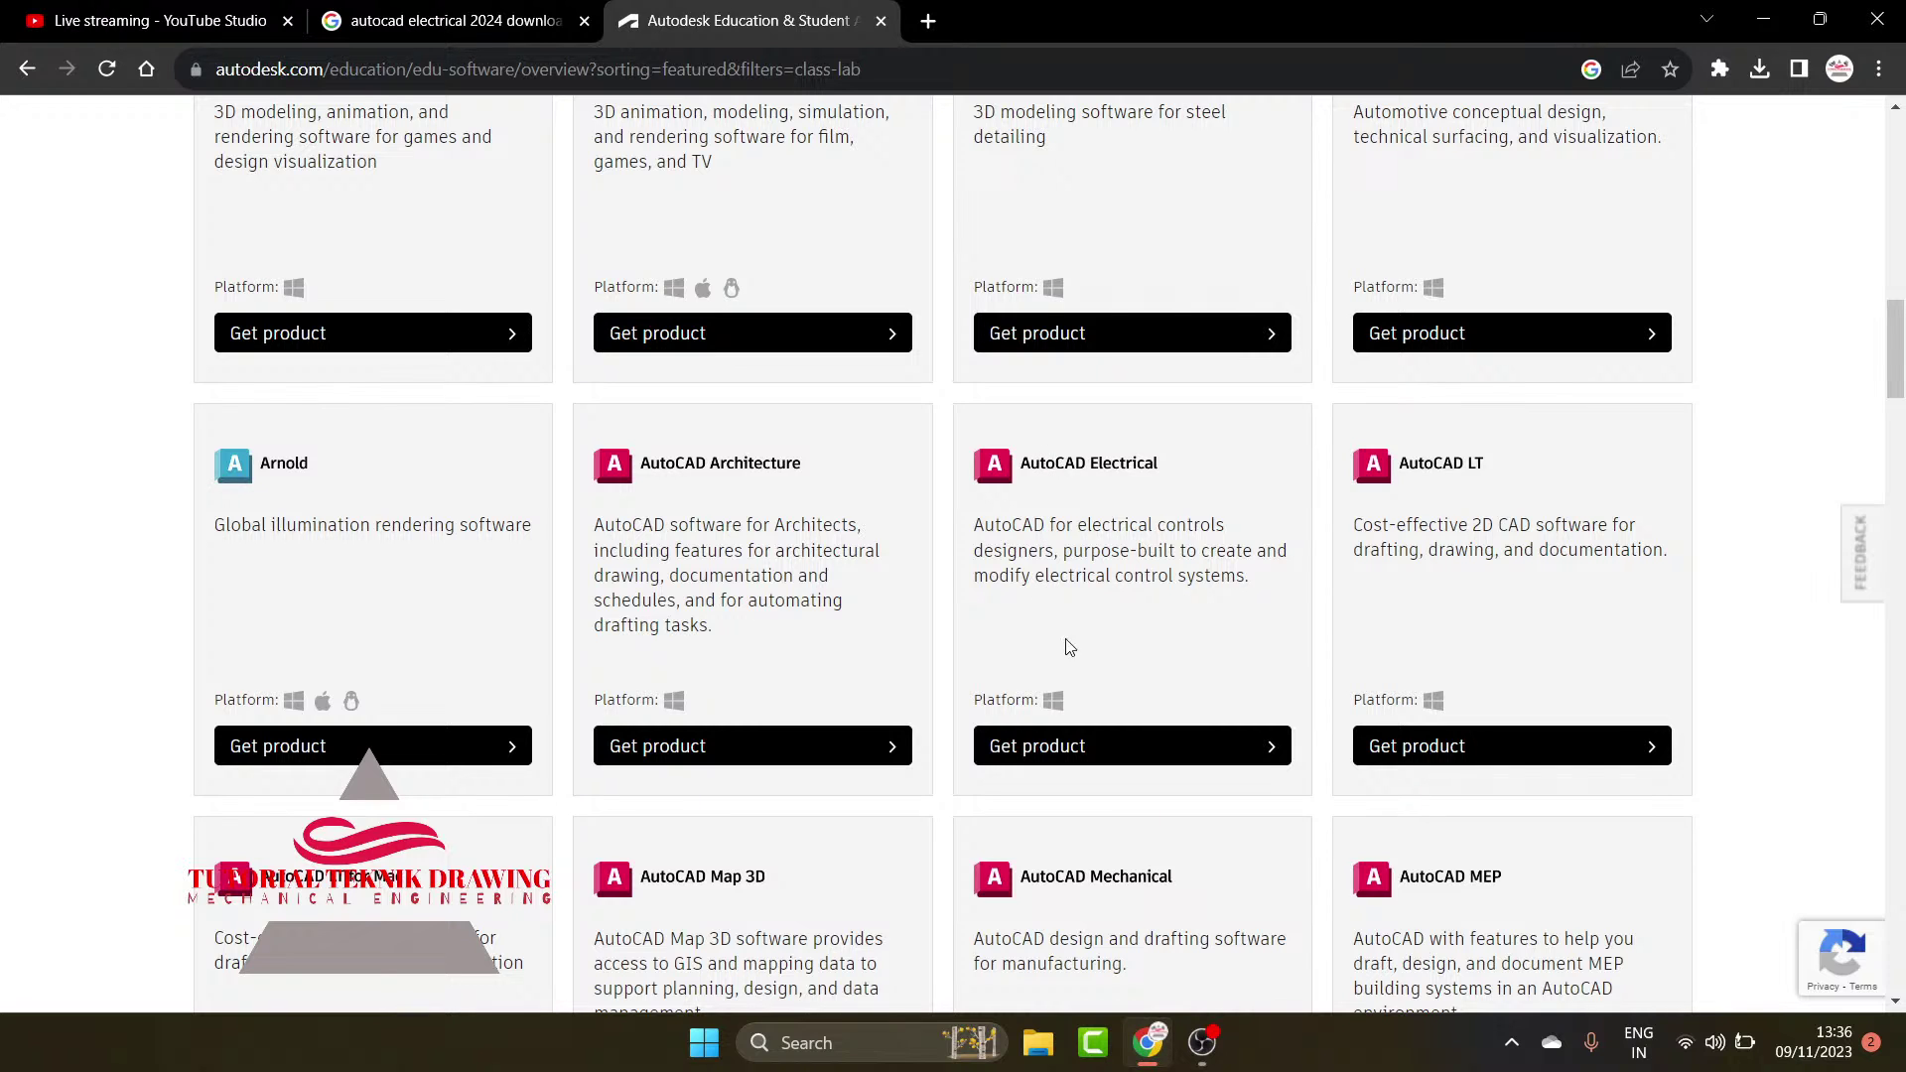
Show AutoCAD Electrical's download options, then decline and close the feedback survey.
{"action": "left_click", "coordinate": [1059, 764]}
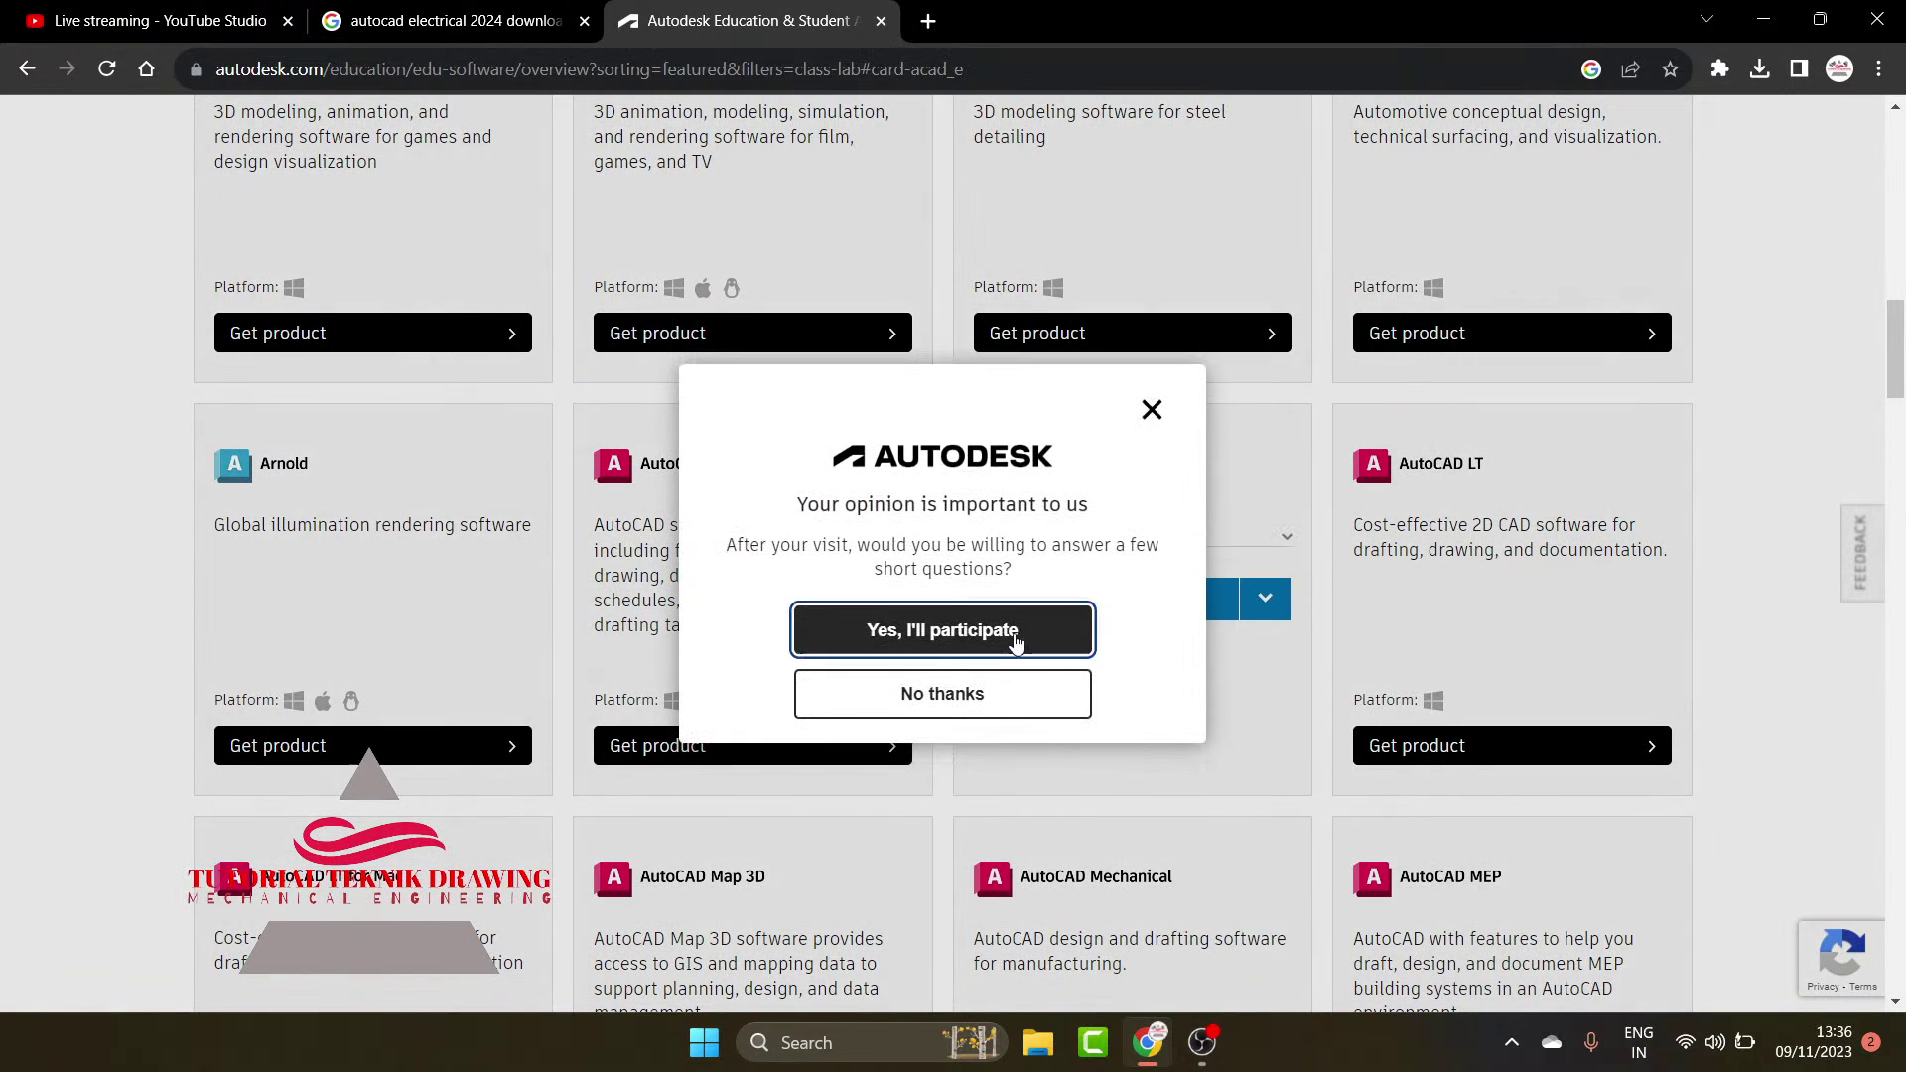
{"action": "left_click", "coordinate": [1013, 636]}
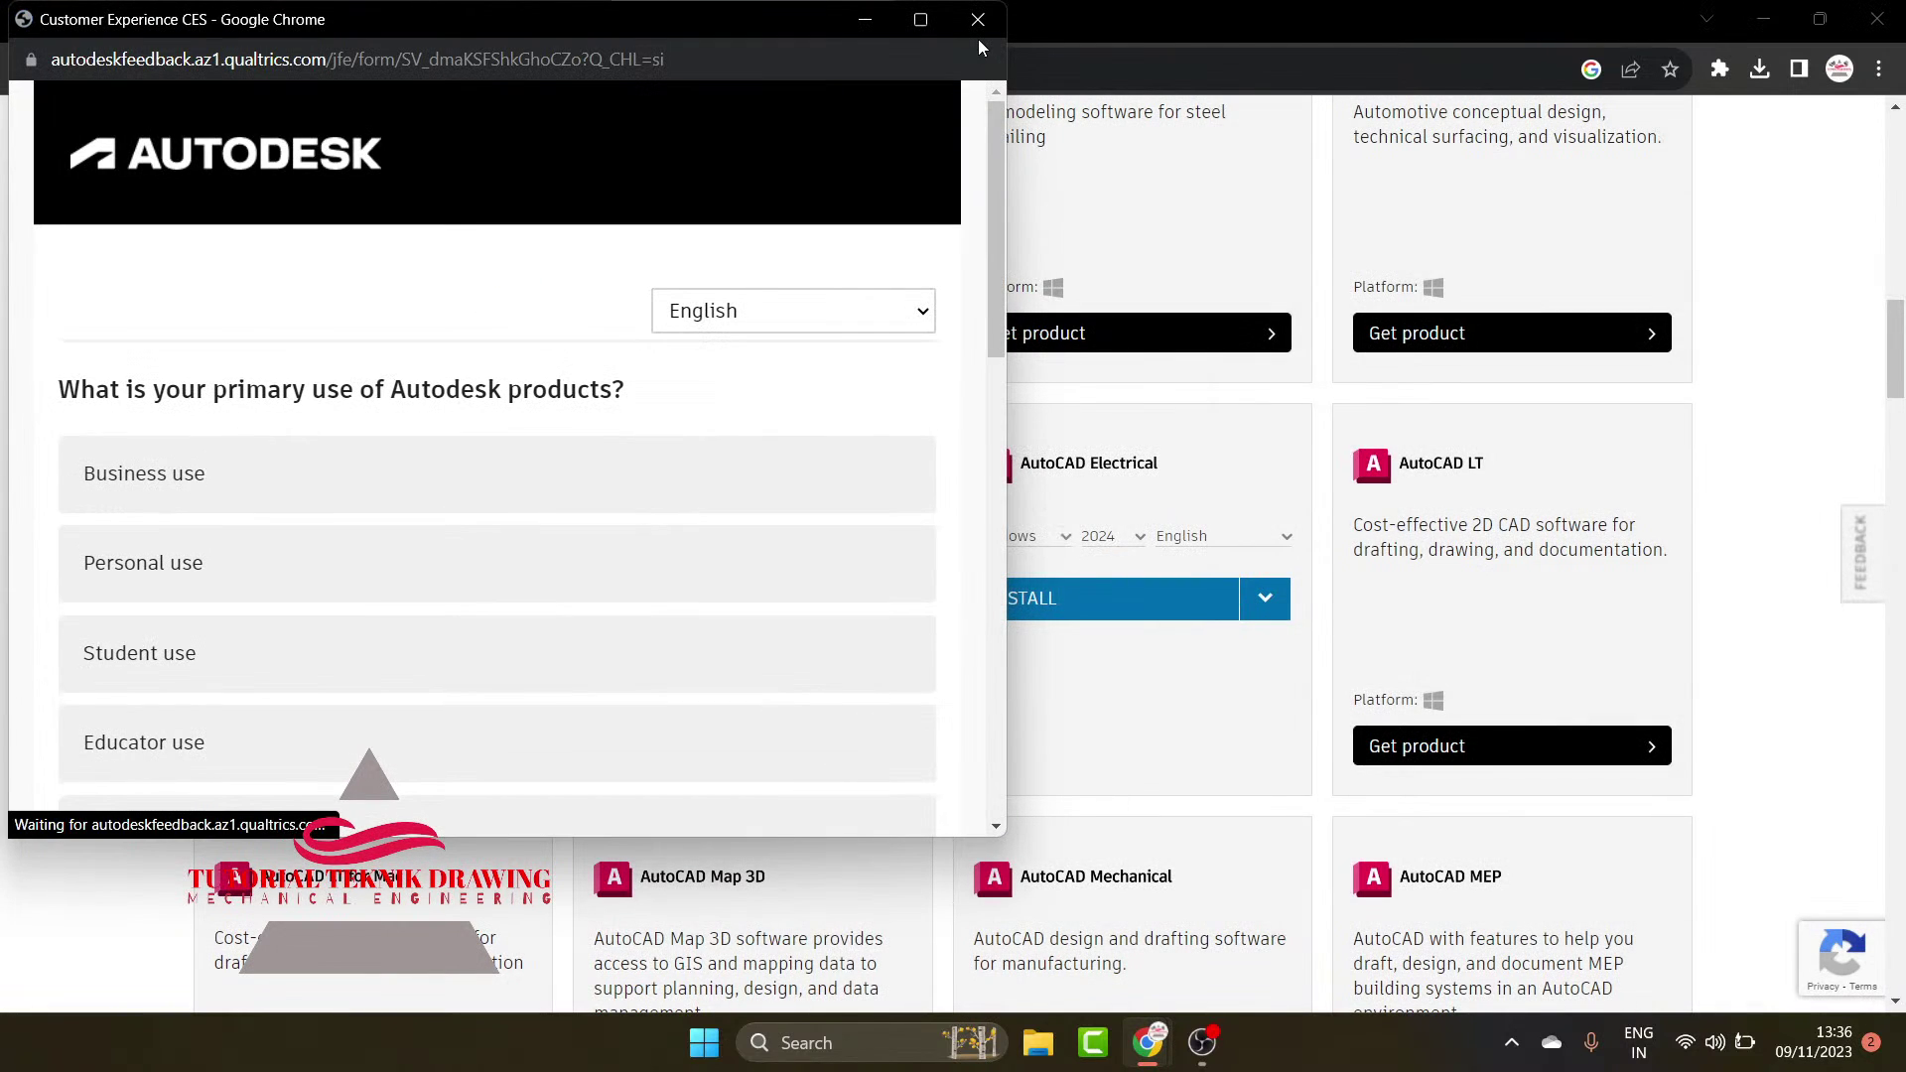
{"action": "left_click", "coordinate": [978, 19]}
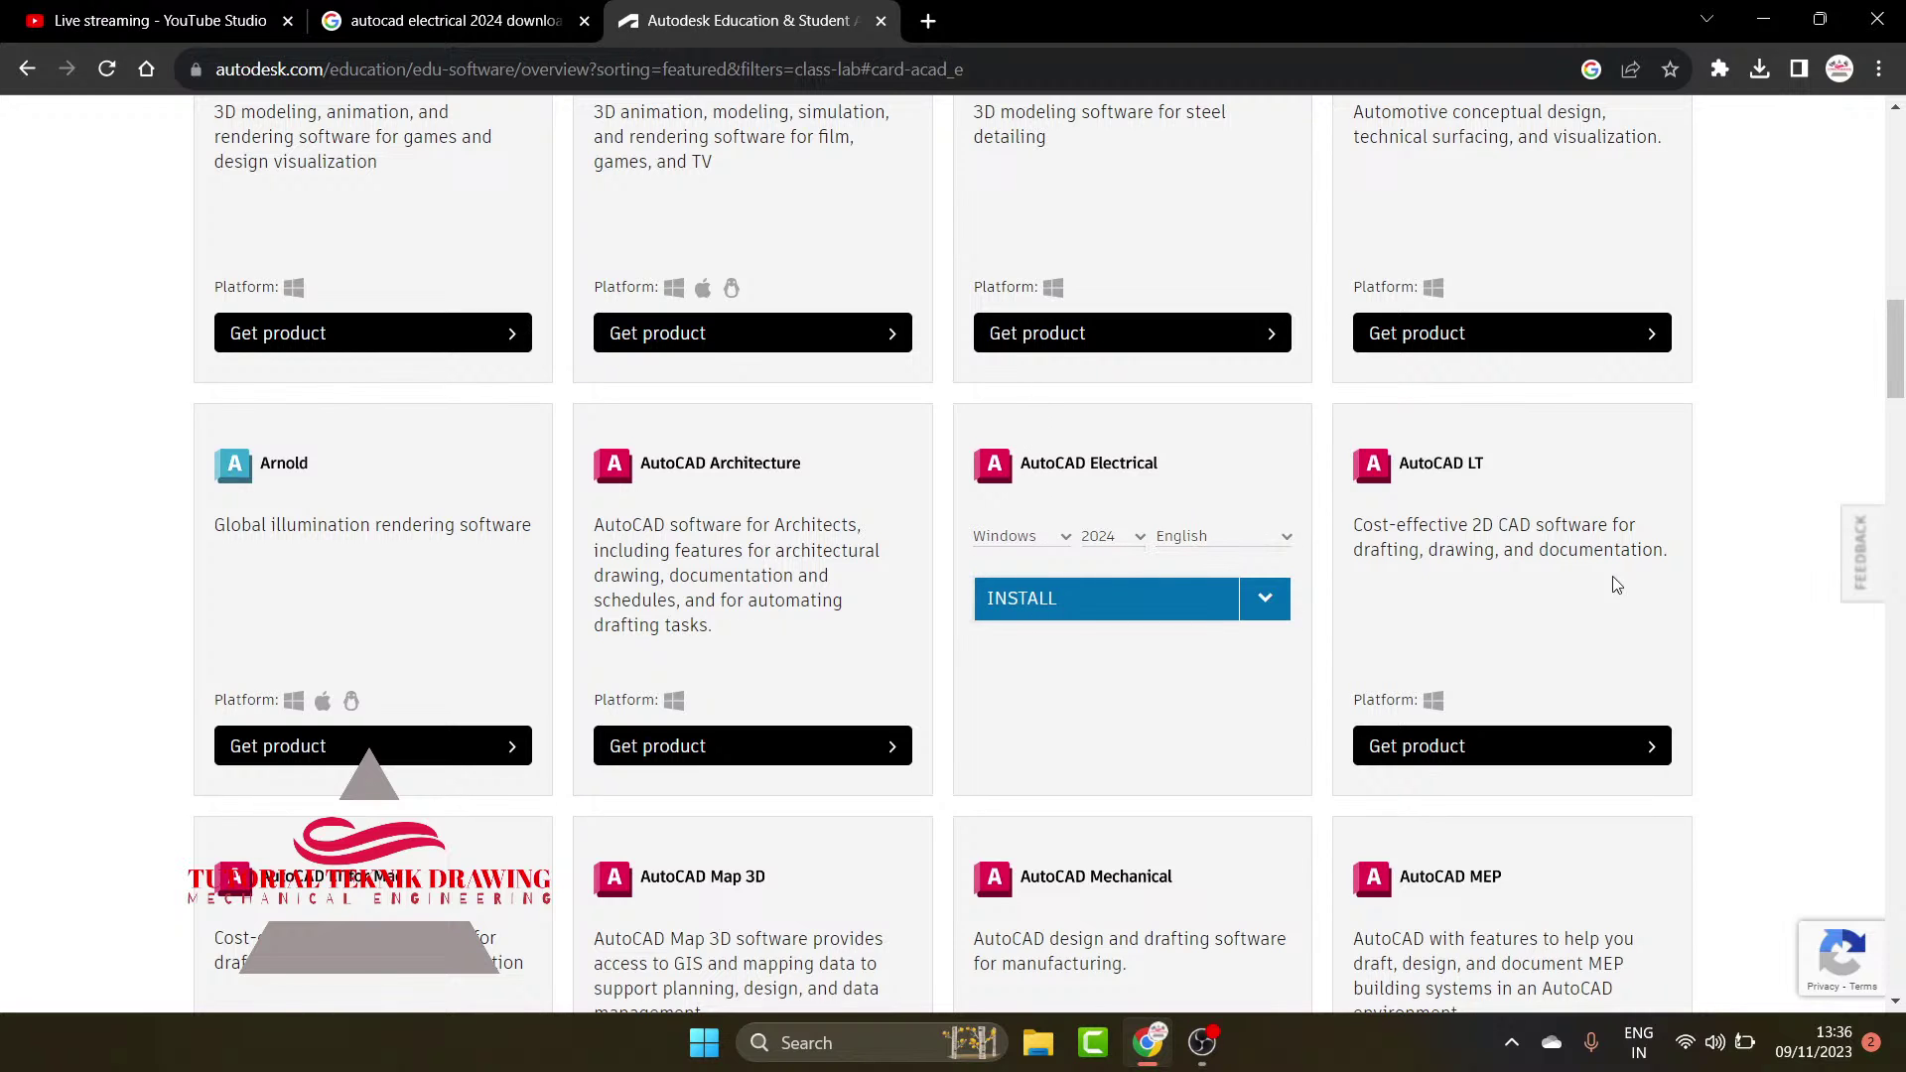
{"action": "left_click_drag", "start_coordinate": [1894, 347], "coordinate": [1894, 178]}
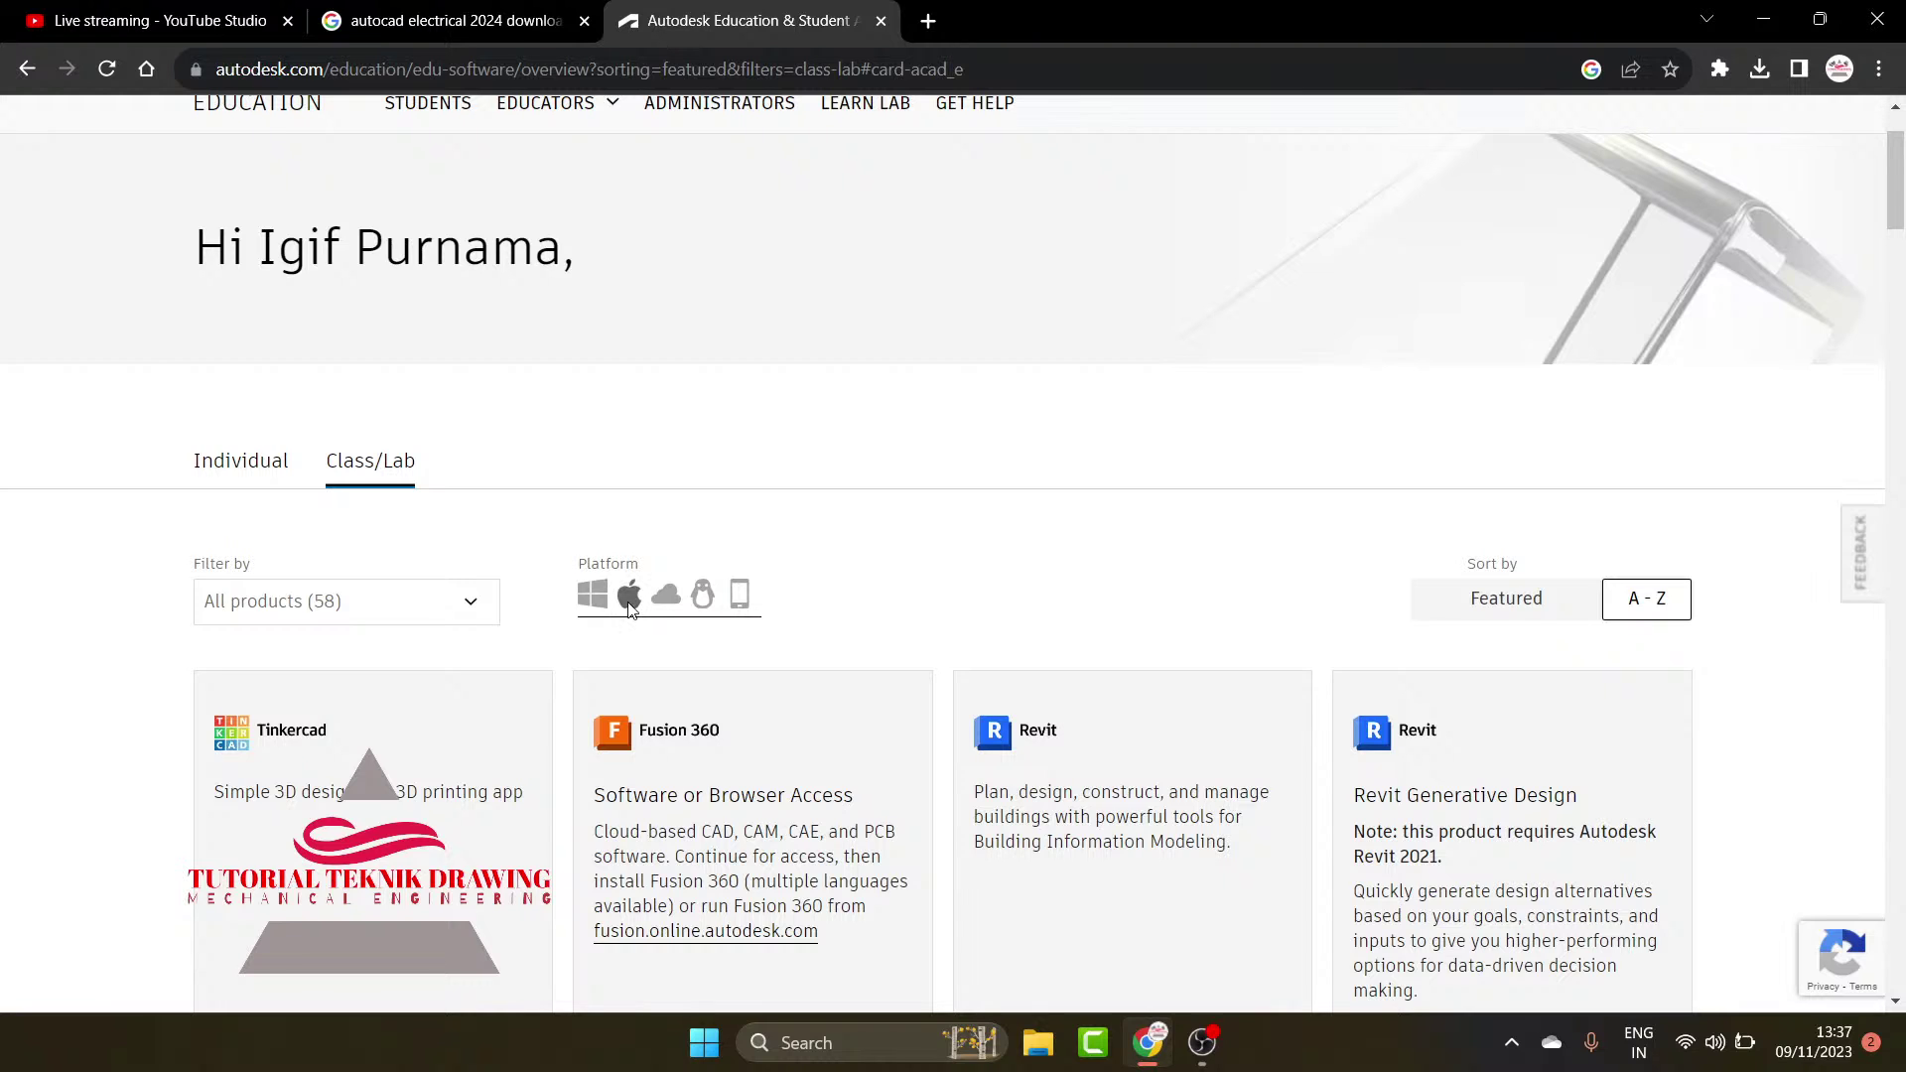
Install AutoCAD Electrical 2024, accept the terms, and check the installer's download progress.
{"action": "left_click_drag", "start_coordinate": [1896, 186], "coordinate": [1901, 355]}
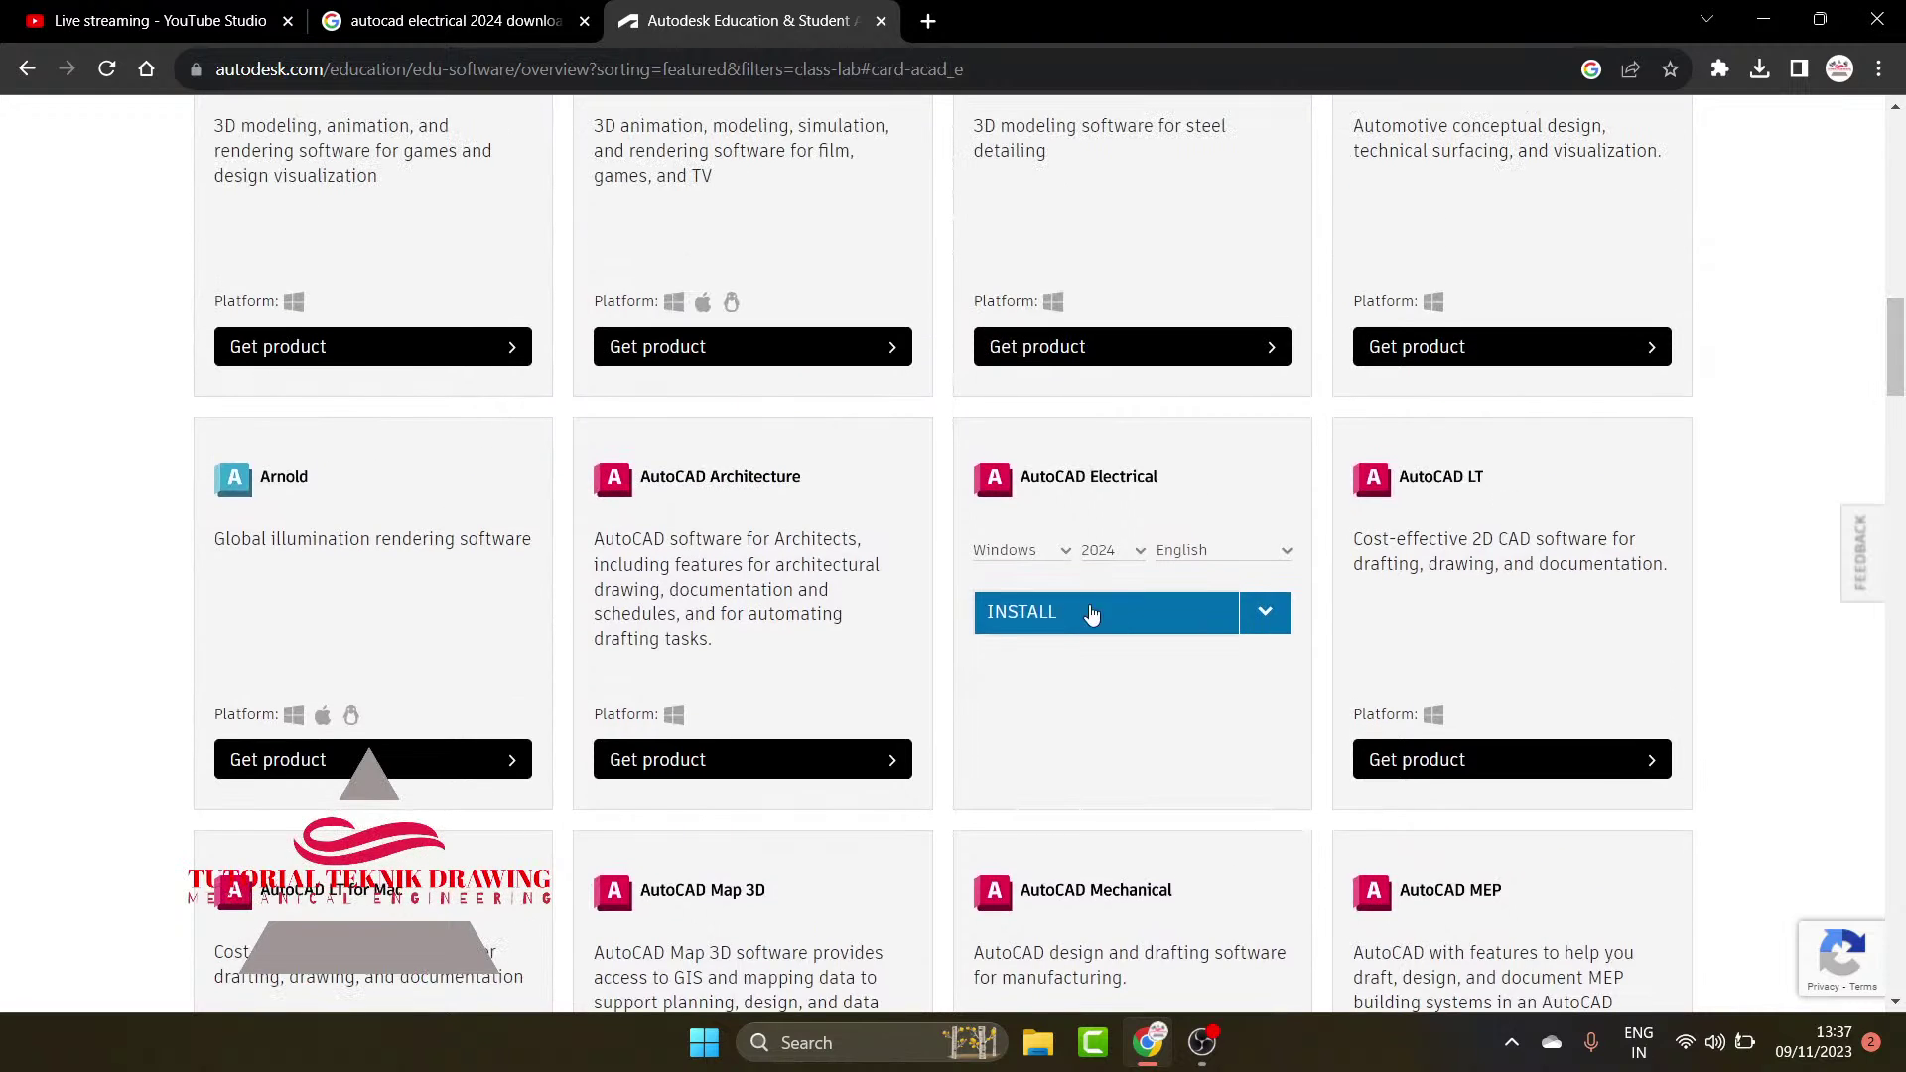
{"action": "left_click", "coordinate": [1011, 631]}
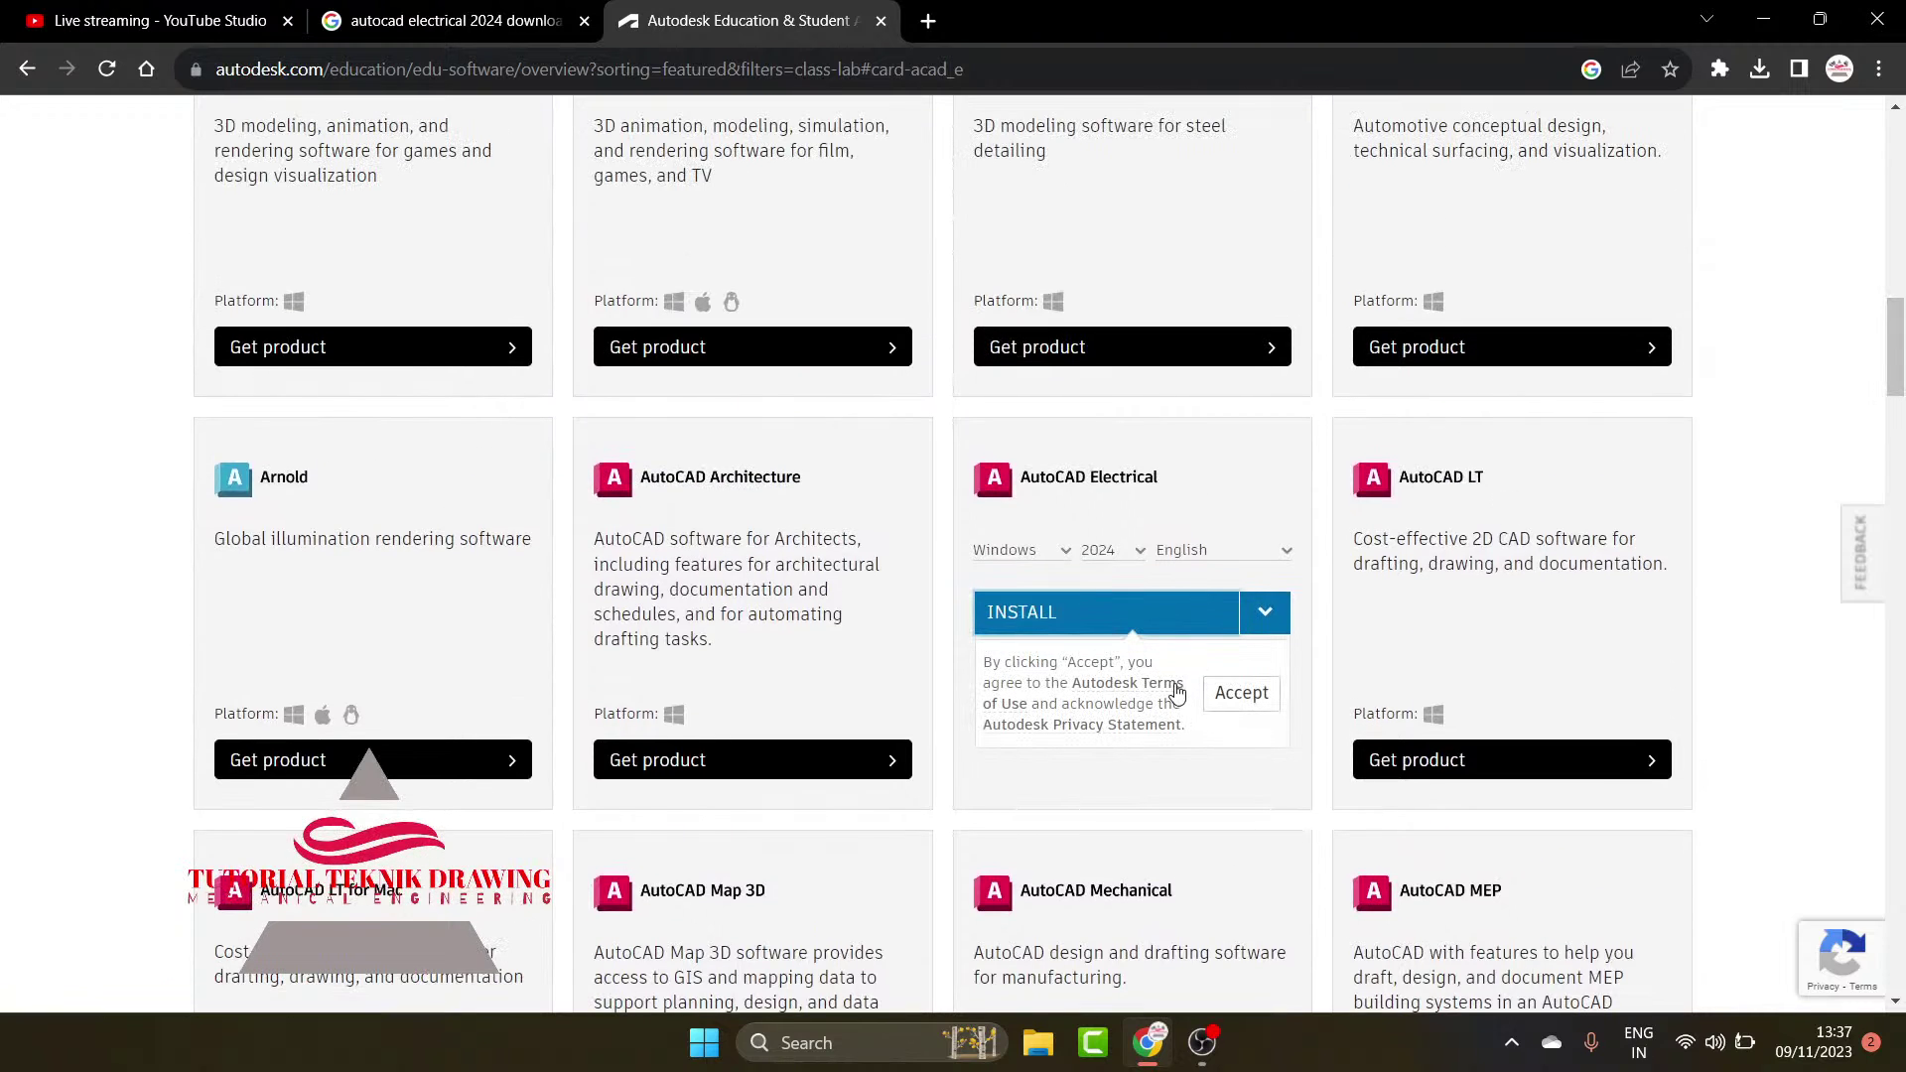
{"action": "left_click", "coordinate": [1210, 698]}
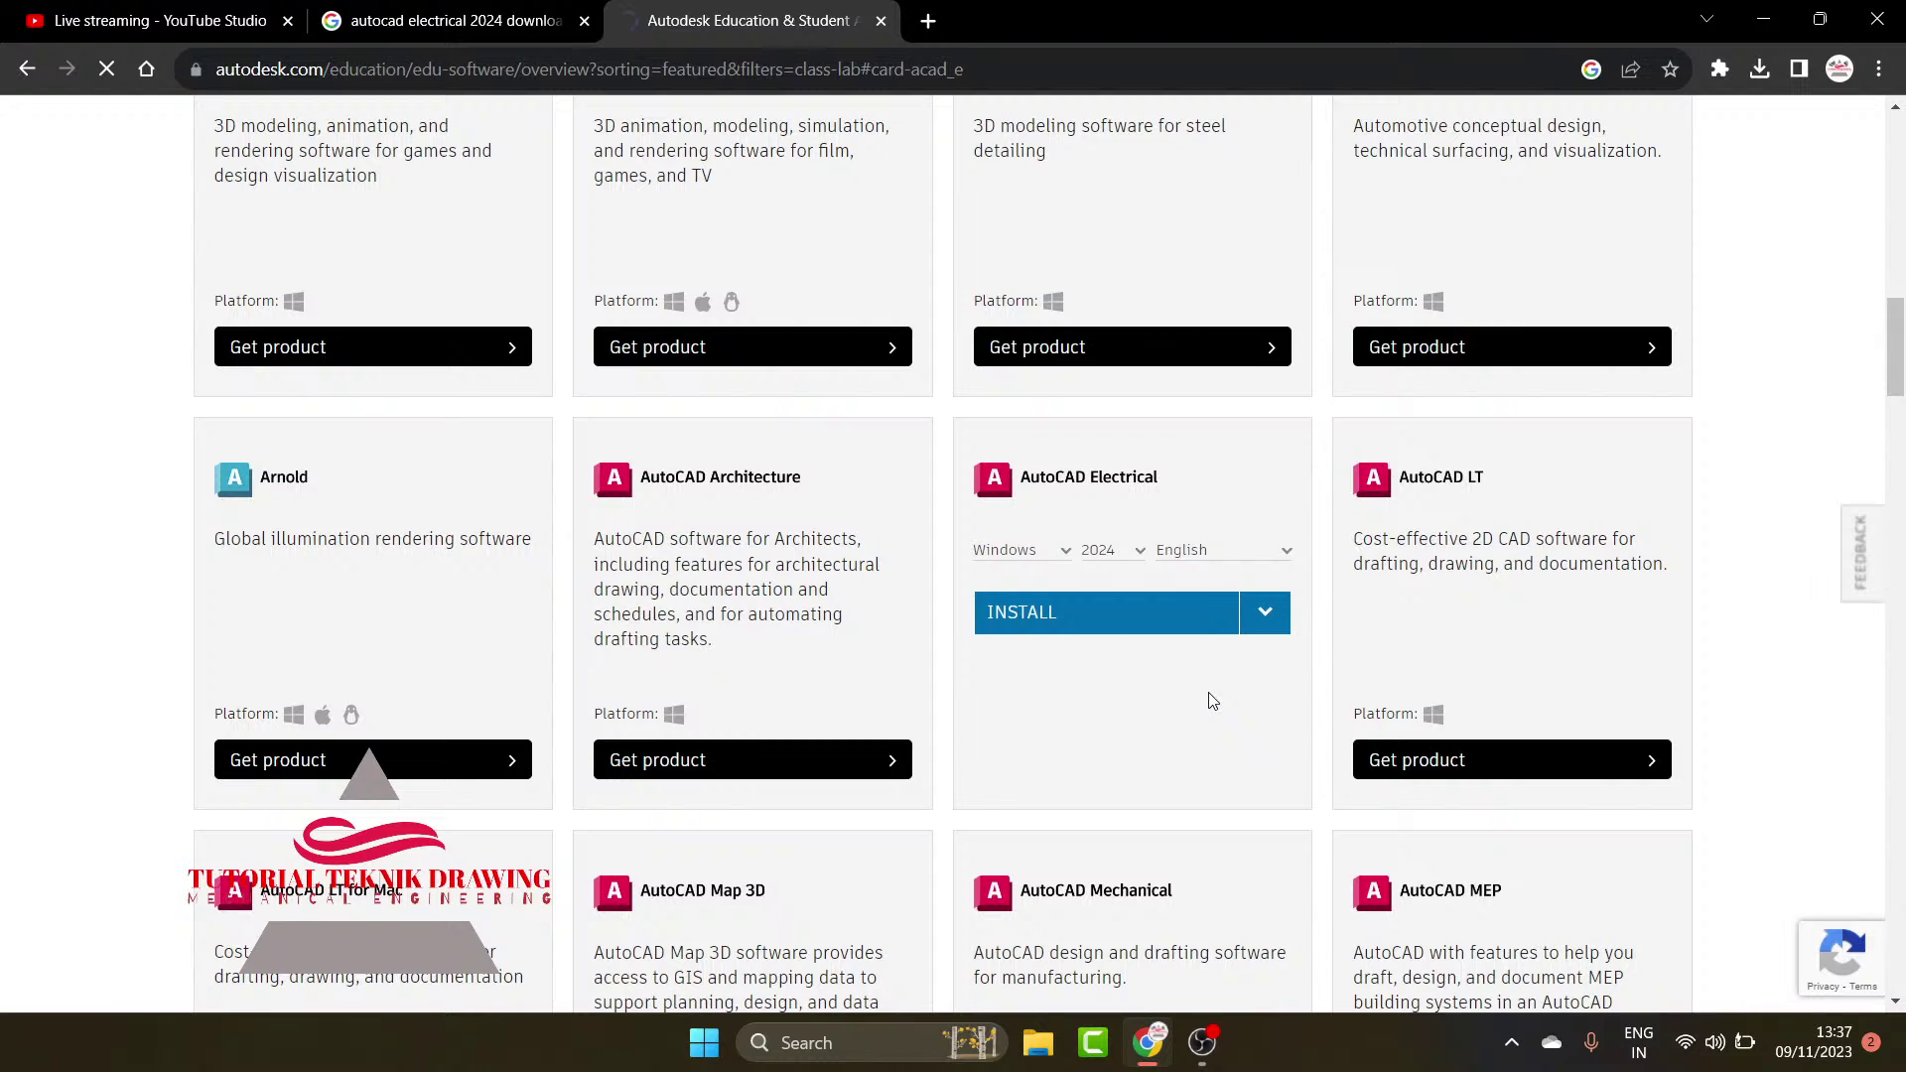
{"action": "left_click", "coordinate": [1750, 67]}
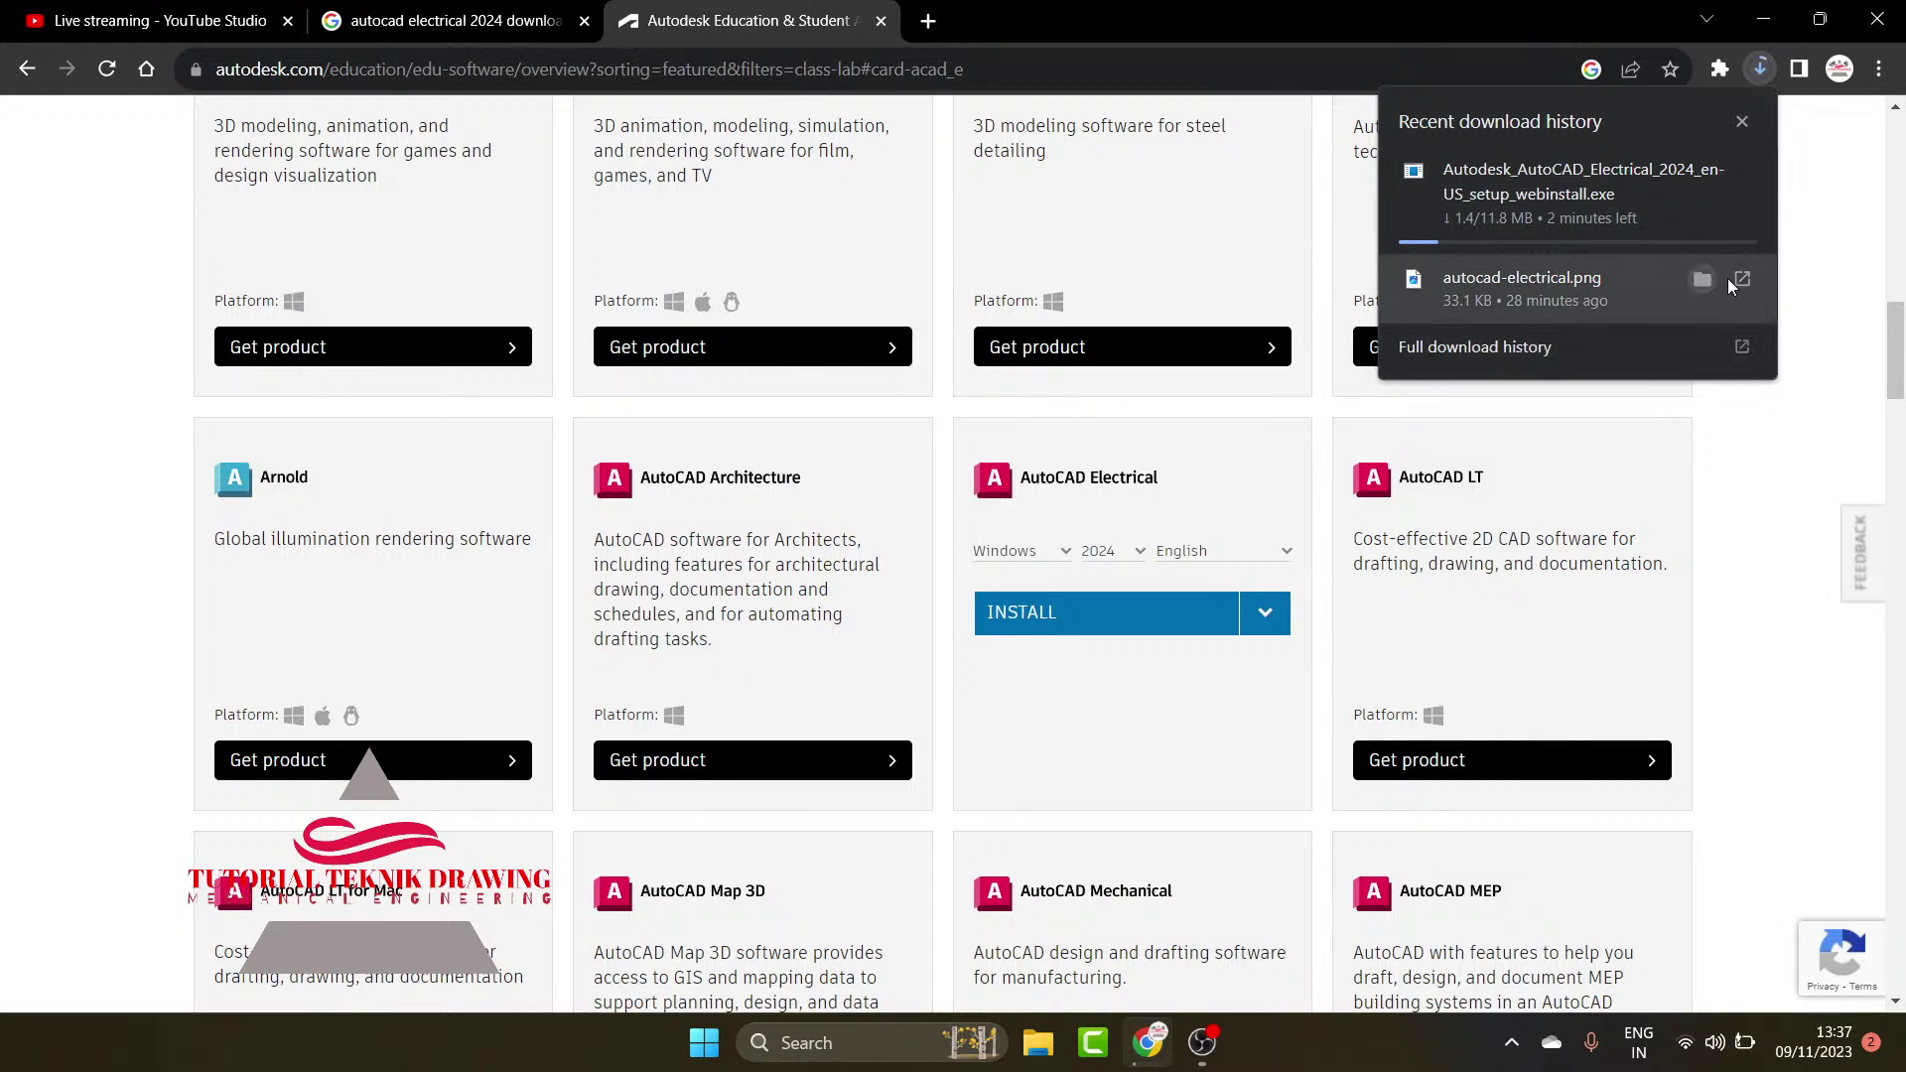
Close the downloads list to return to the AutoCAD Electrical card while the installer downloads.
{"action": "right_click", "coordinate": [1551, 286]}
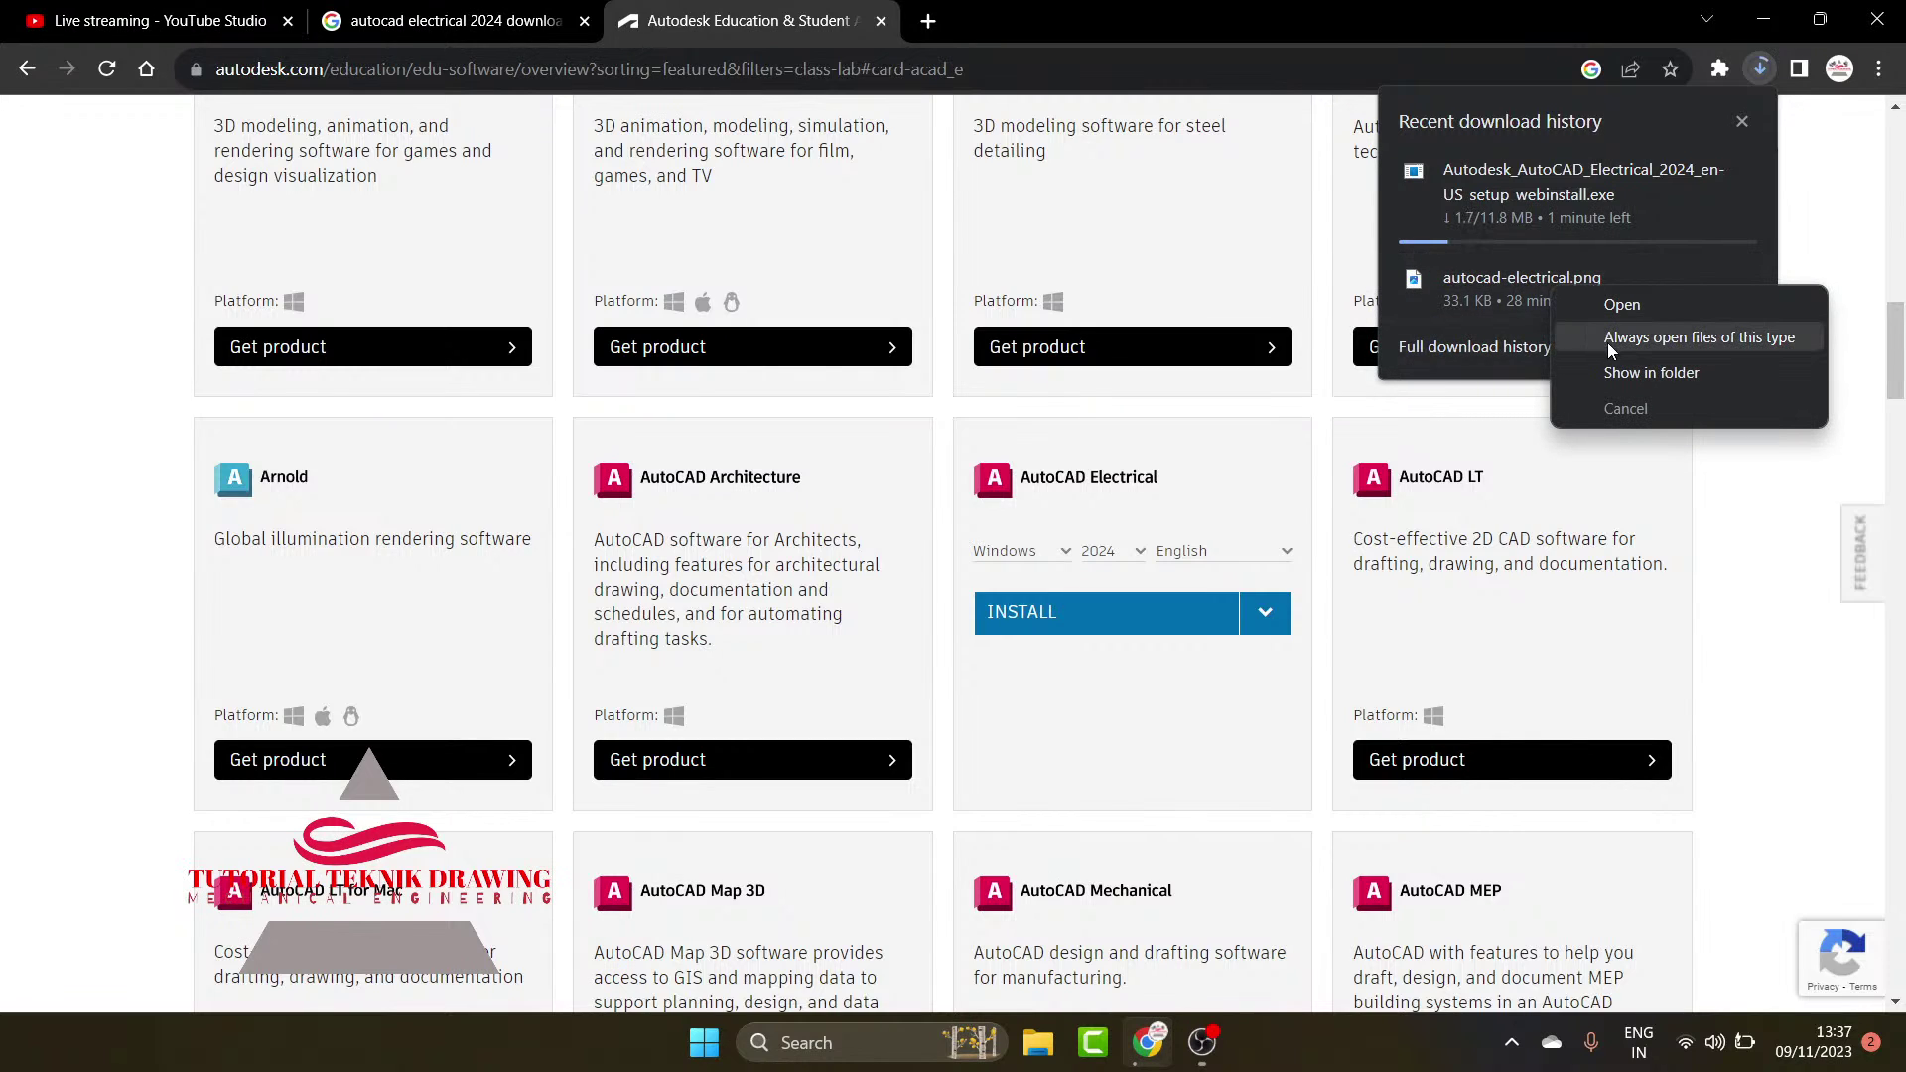
{"action": "left_click", "coordinate": [1756, 461]}
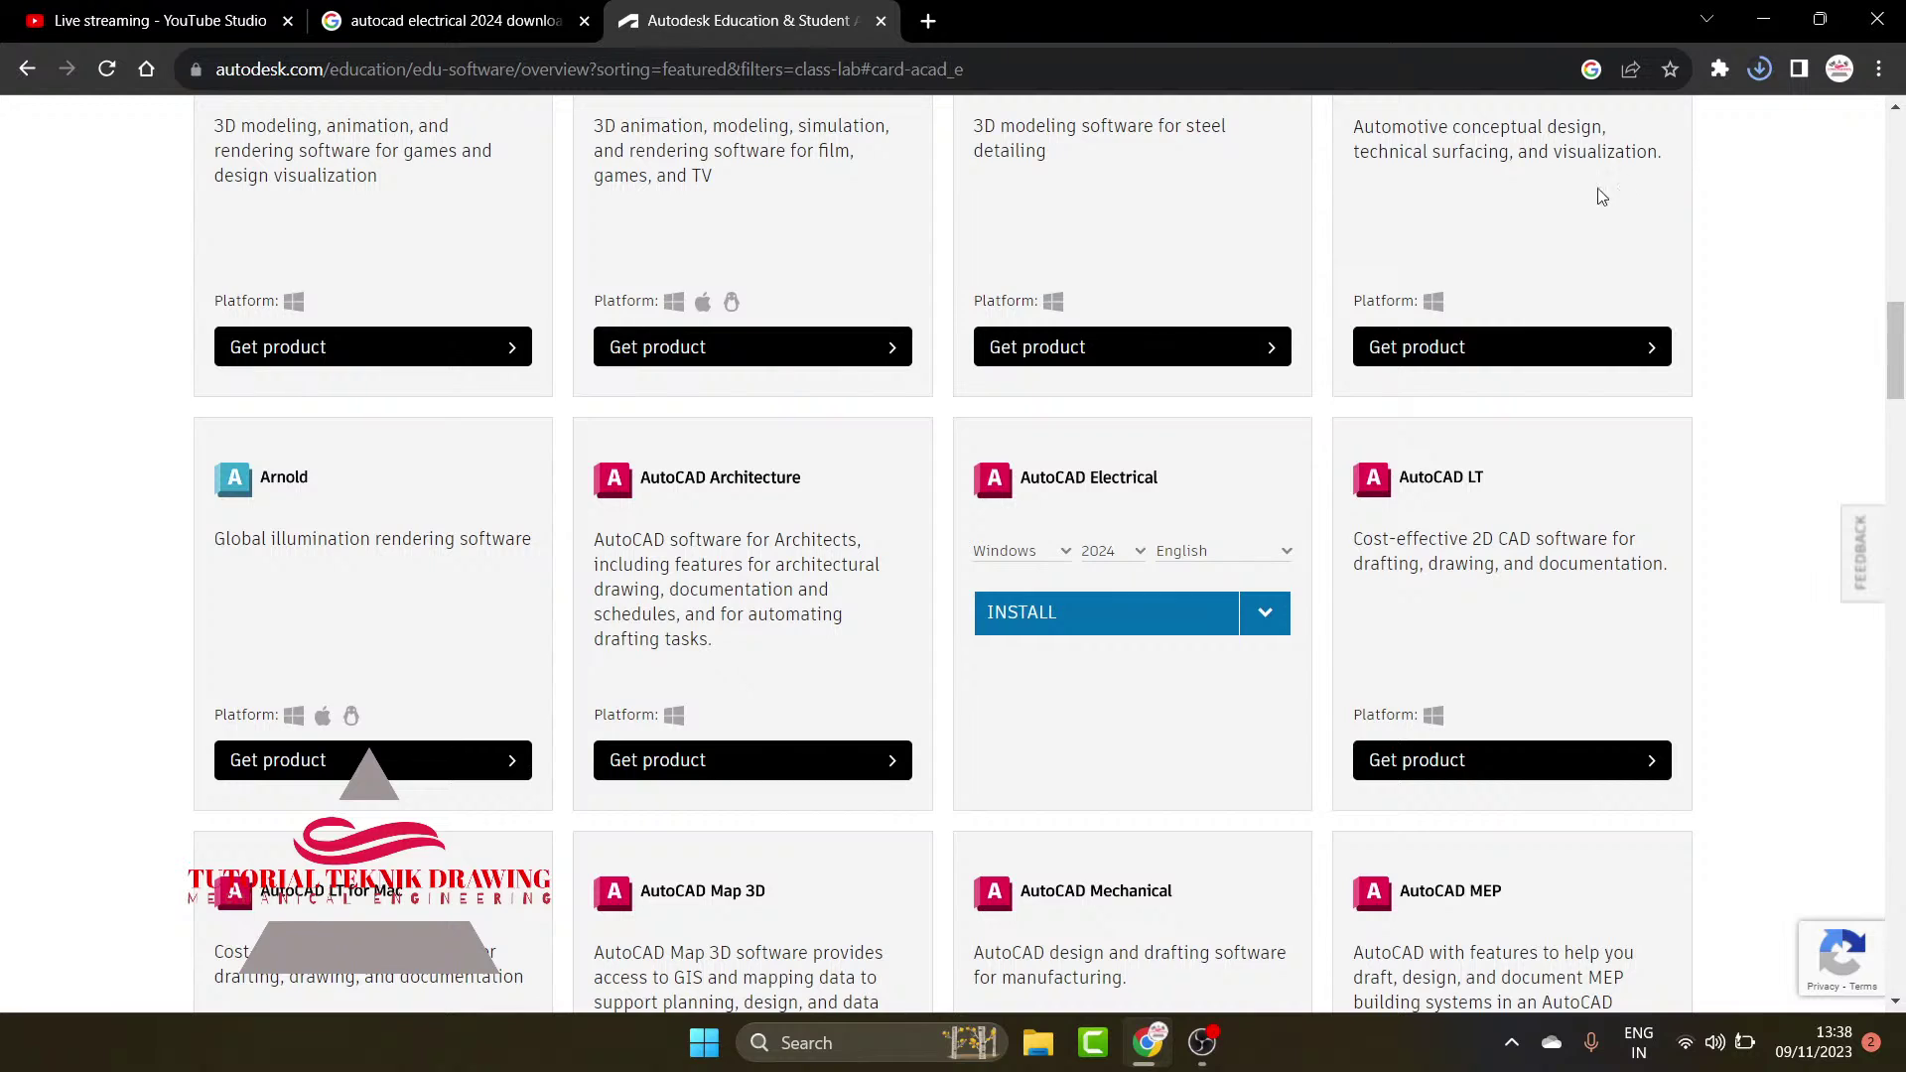
Run the completed Autodesk_AutoCAD_Electrical_2024 setup .exe from Chrome's downloads list.
{"action": "left_click", "coordinate": [1760, 68]}
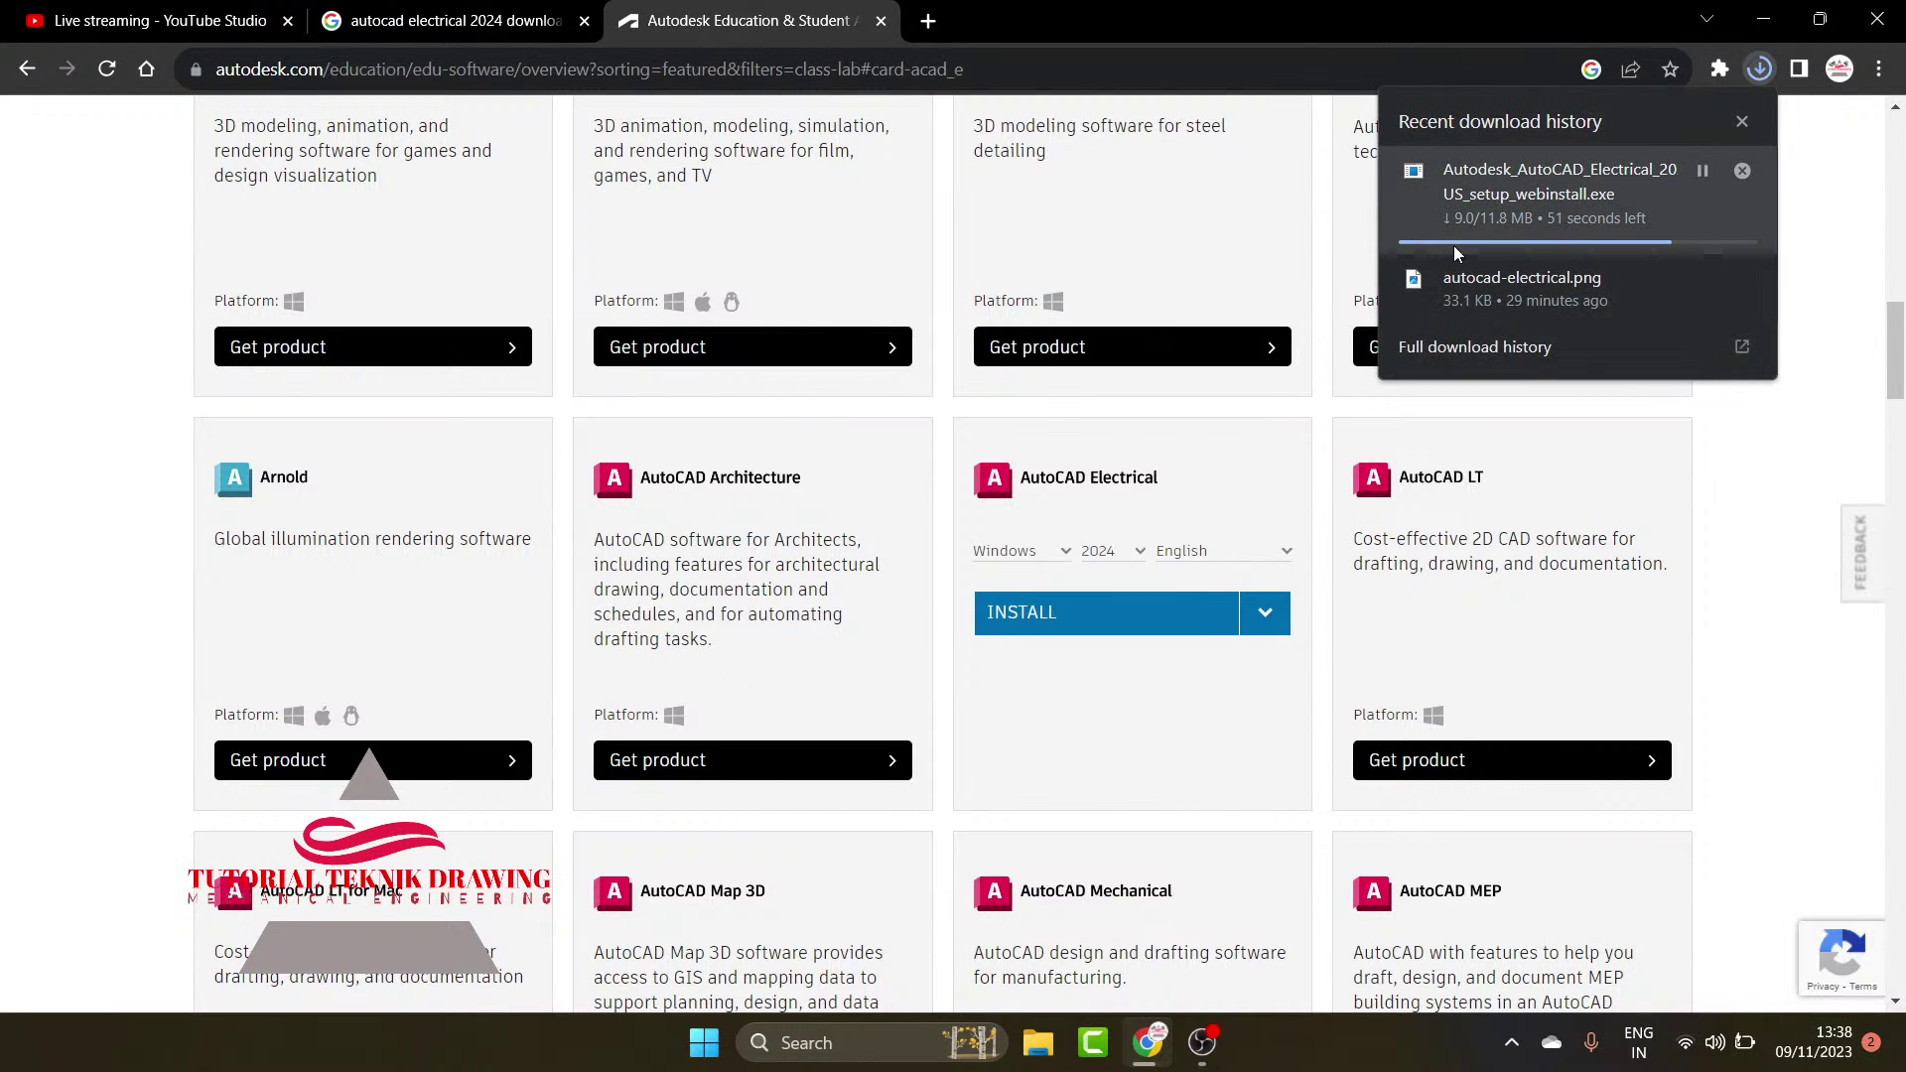
{"action": "mouse_move", "coordinate": [1563, 187]}
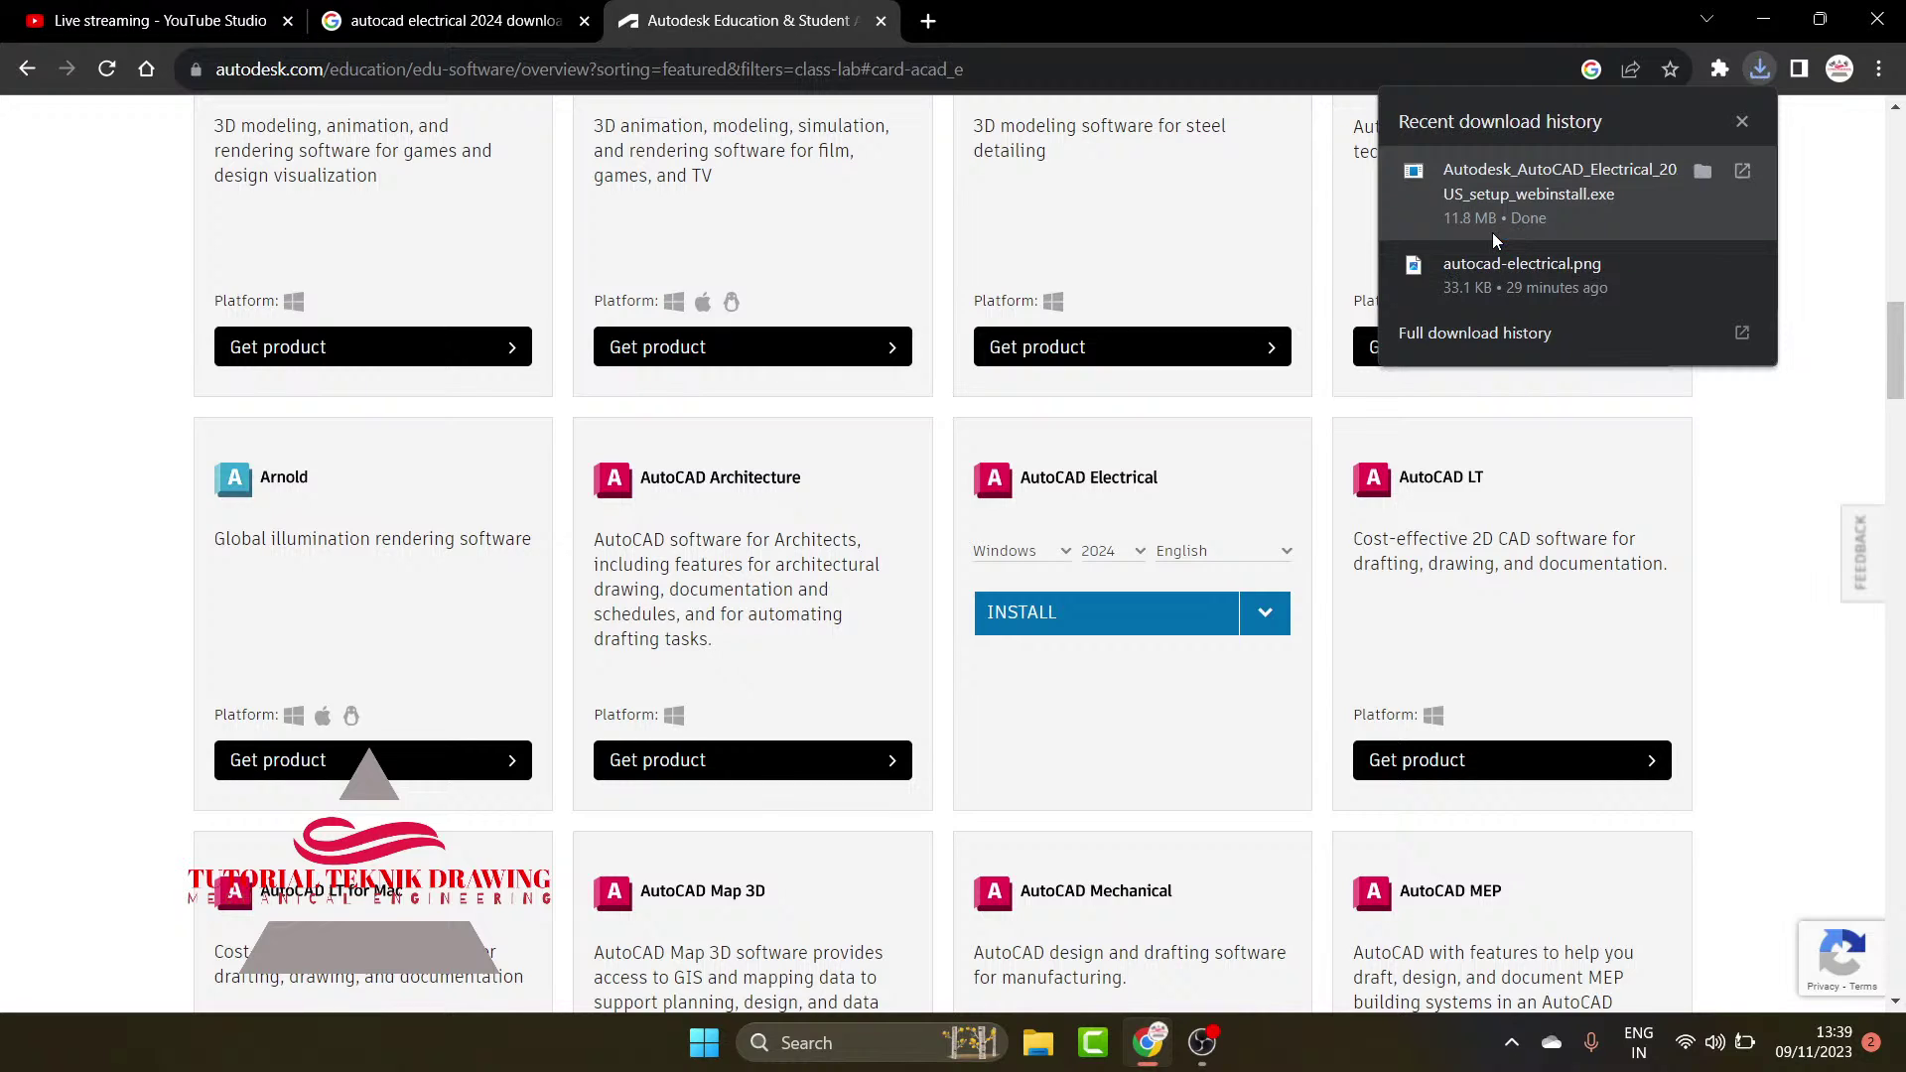
{"action": "left_click", "coordinate": [1528, 180]}
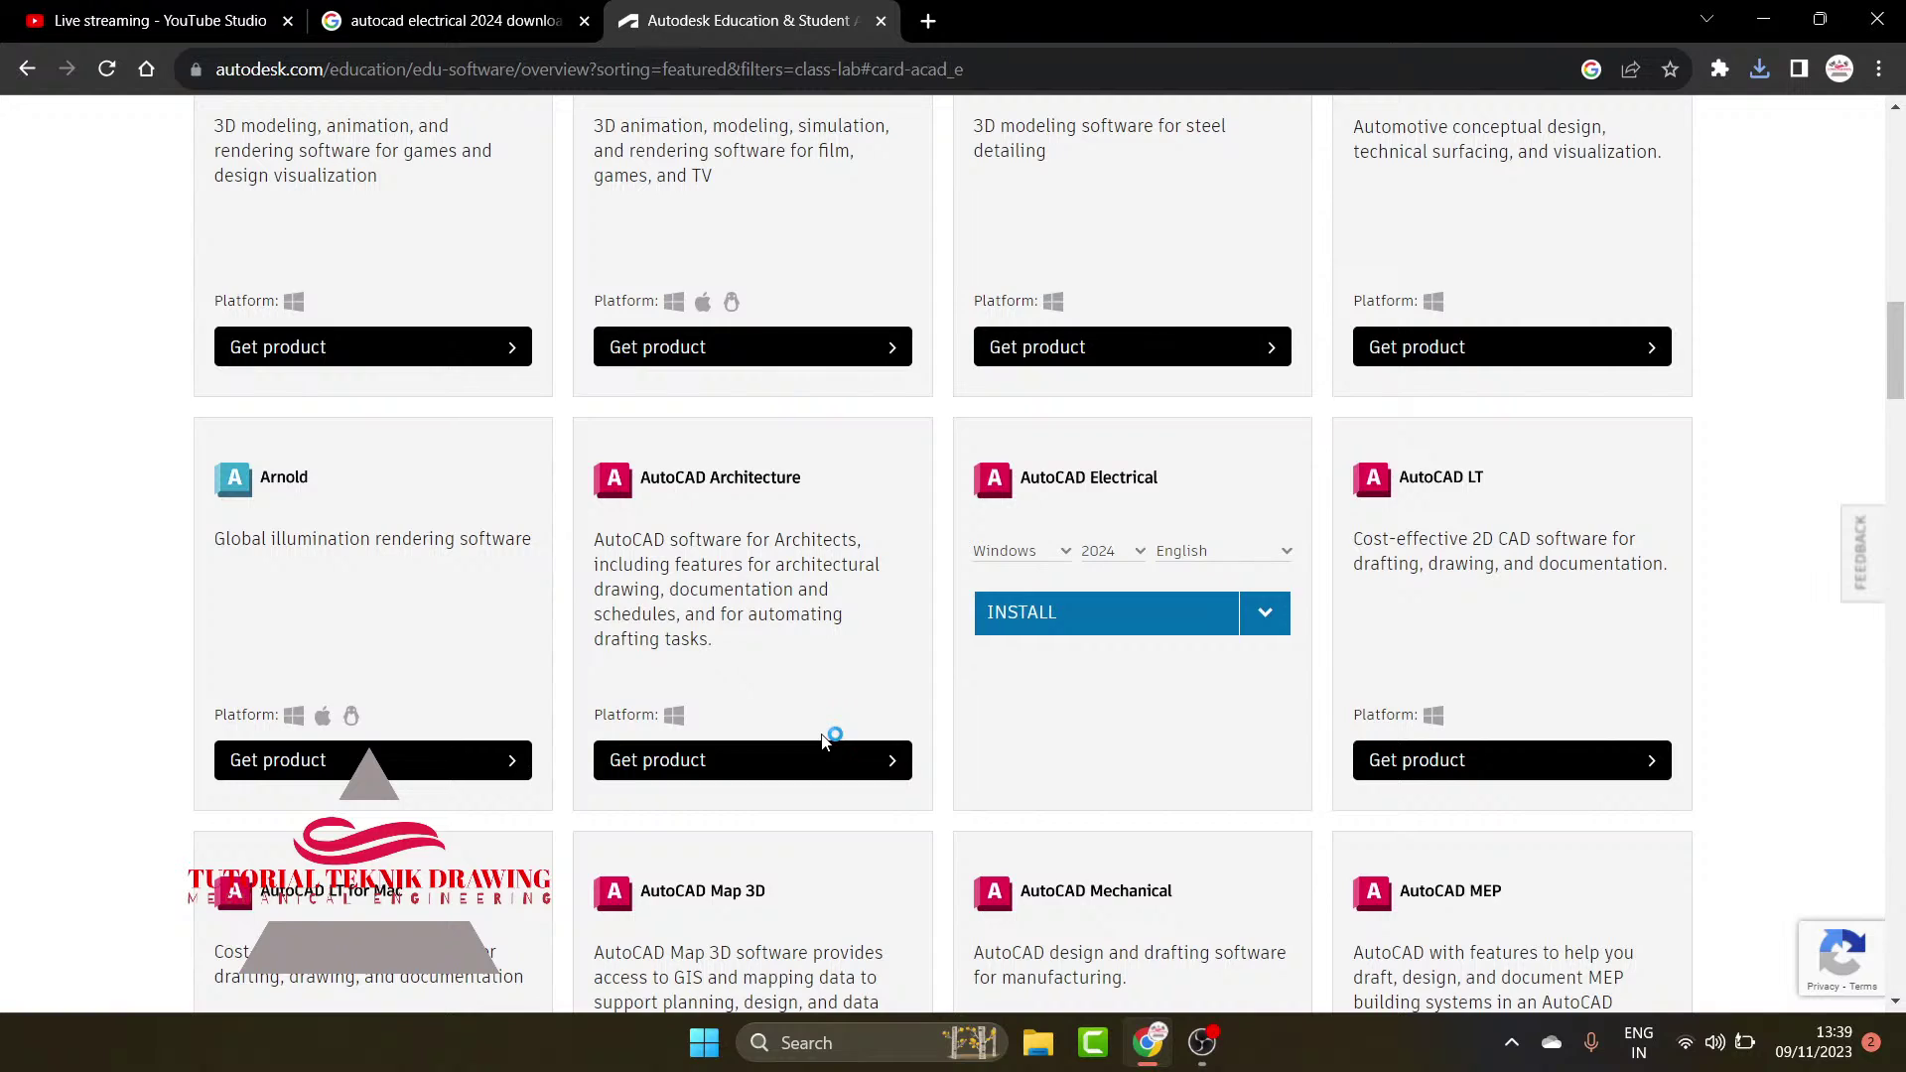
Minimize Chrome and OBS Studio to reveal the installer's install-location step.
{"action": "left_click", "coordinate": [1785, 18]}
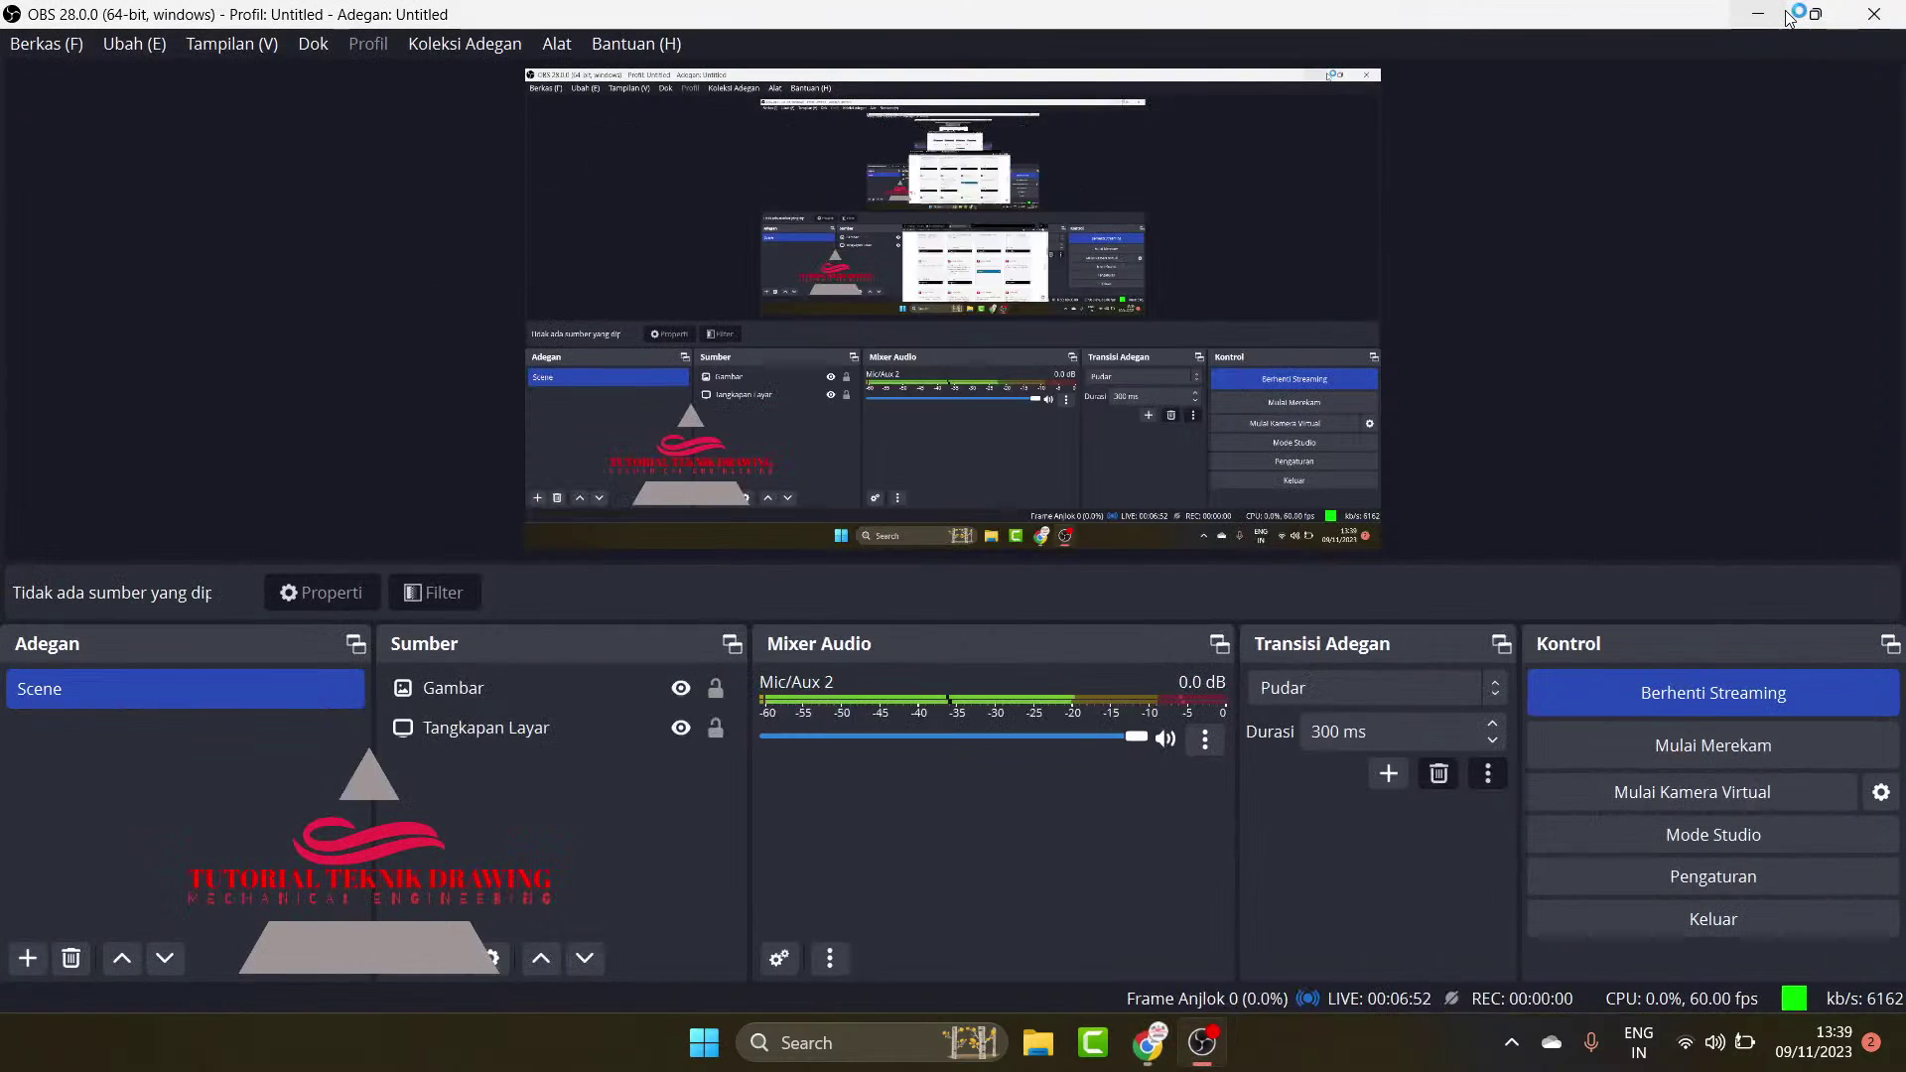
{"action": "left_click", "coordinate": [1785, 16]}
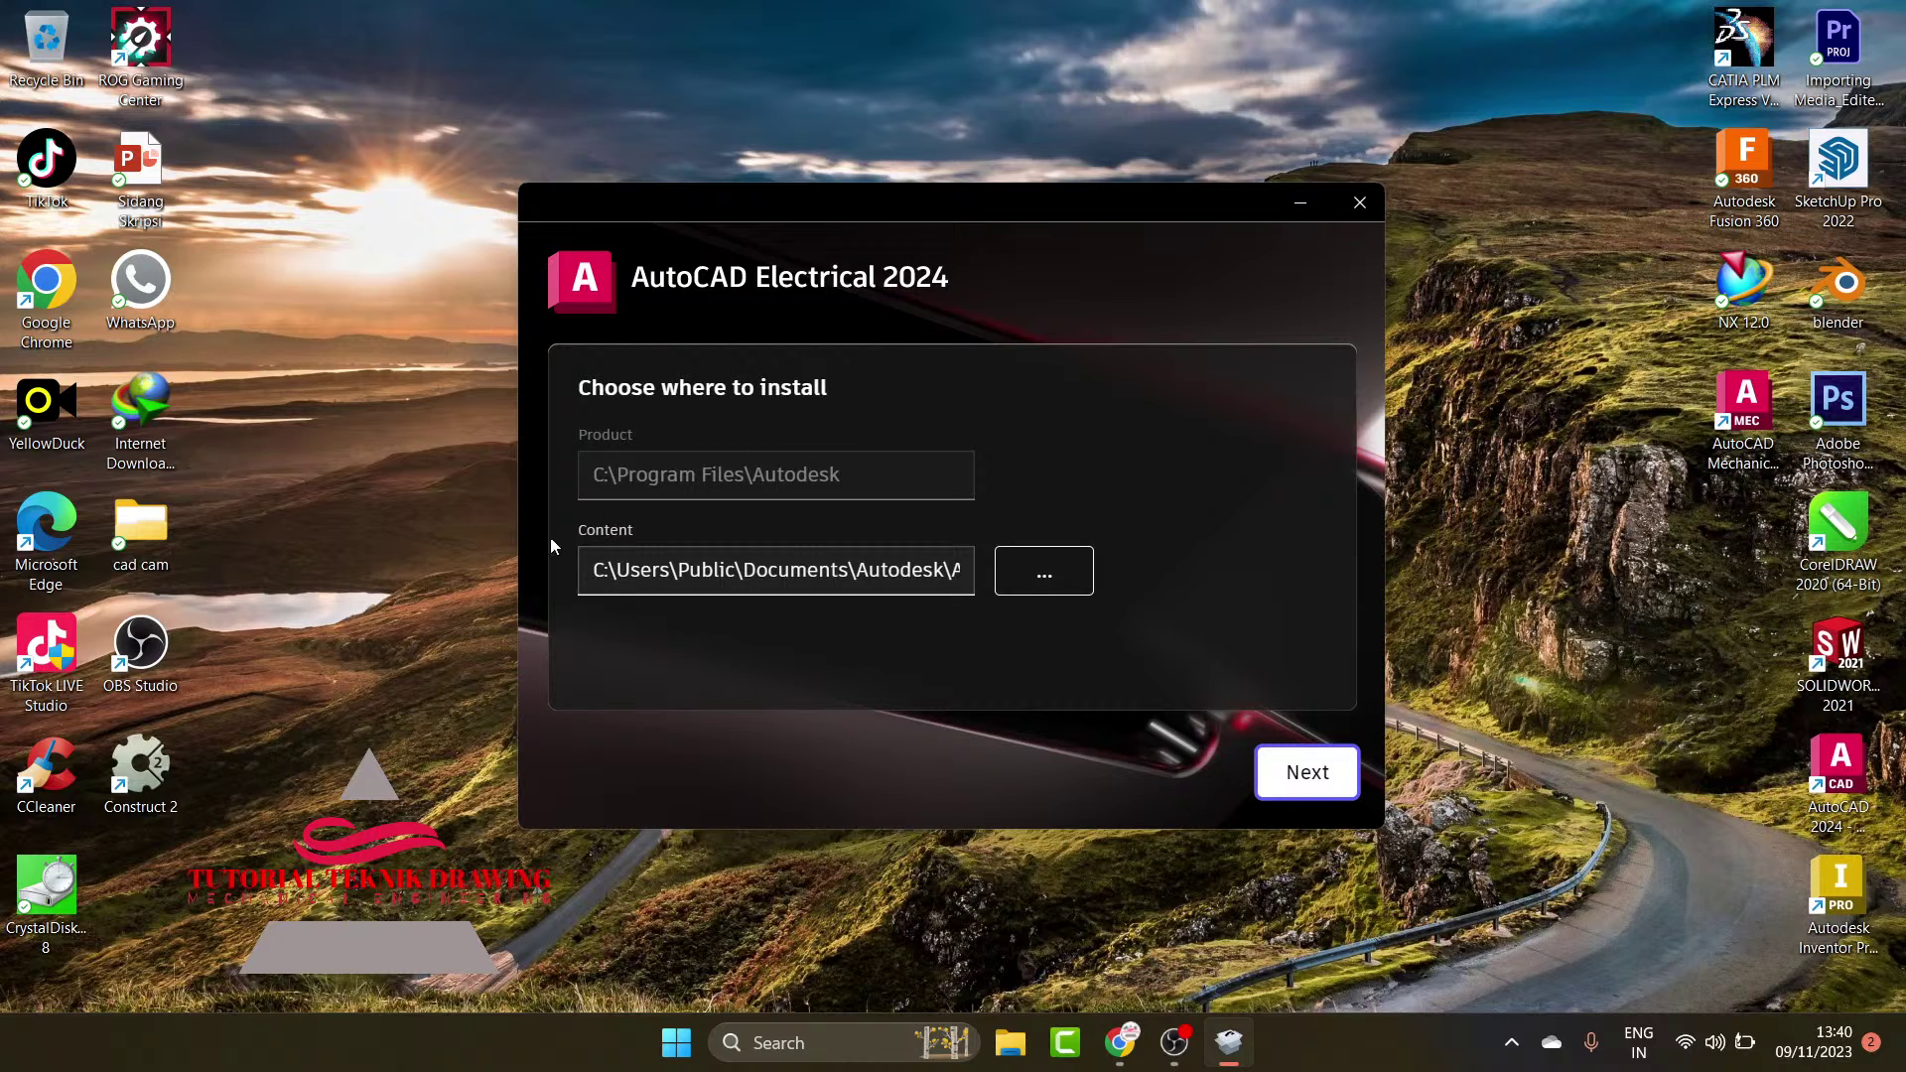
Accept the default Autodesk product and content install paths and continue.
{"action": "left_click", "coordinate": [797, 566]}
{"action": "left_click", "coordinate": [1326, 790]}
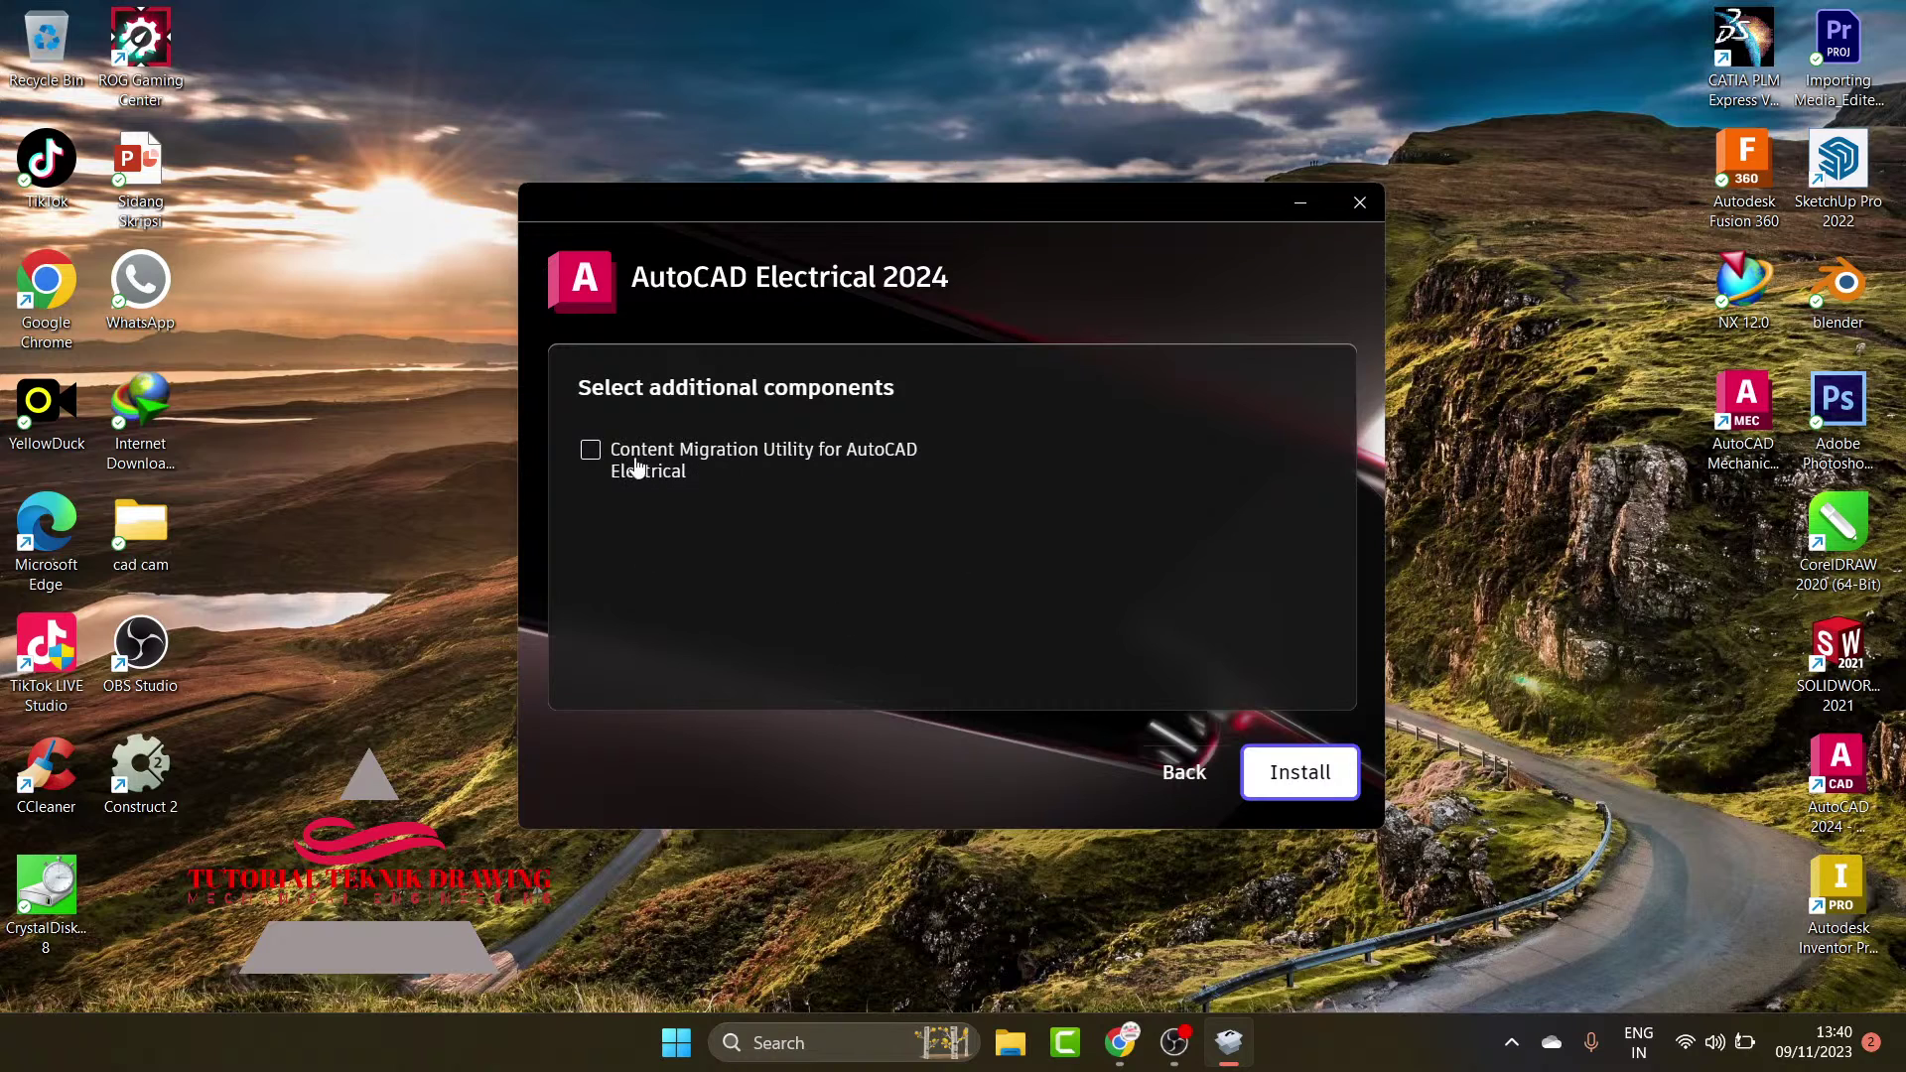
Add the Content Migration Utility for AutoCAD Electrical and install AutoCAD Electrical 2024.
{"action": "left_click", "coordinate": [591, 450]}
{"action": "left_click", "coordinate": [1277, 779]}
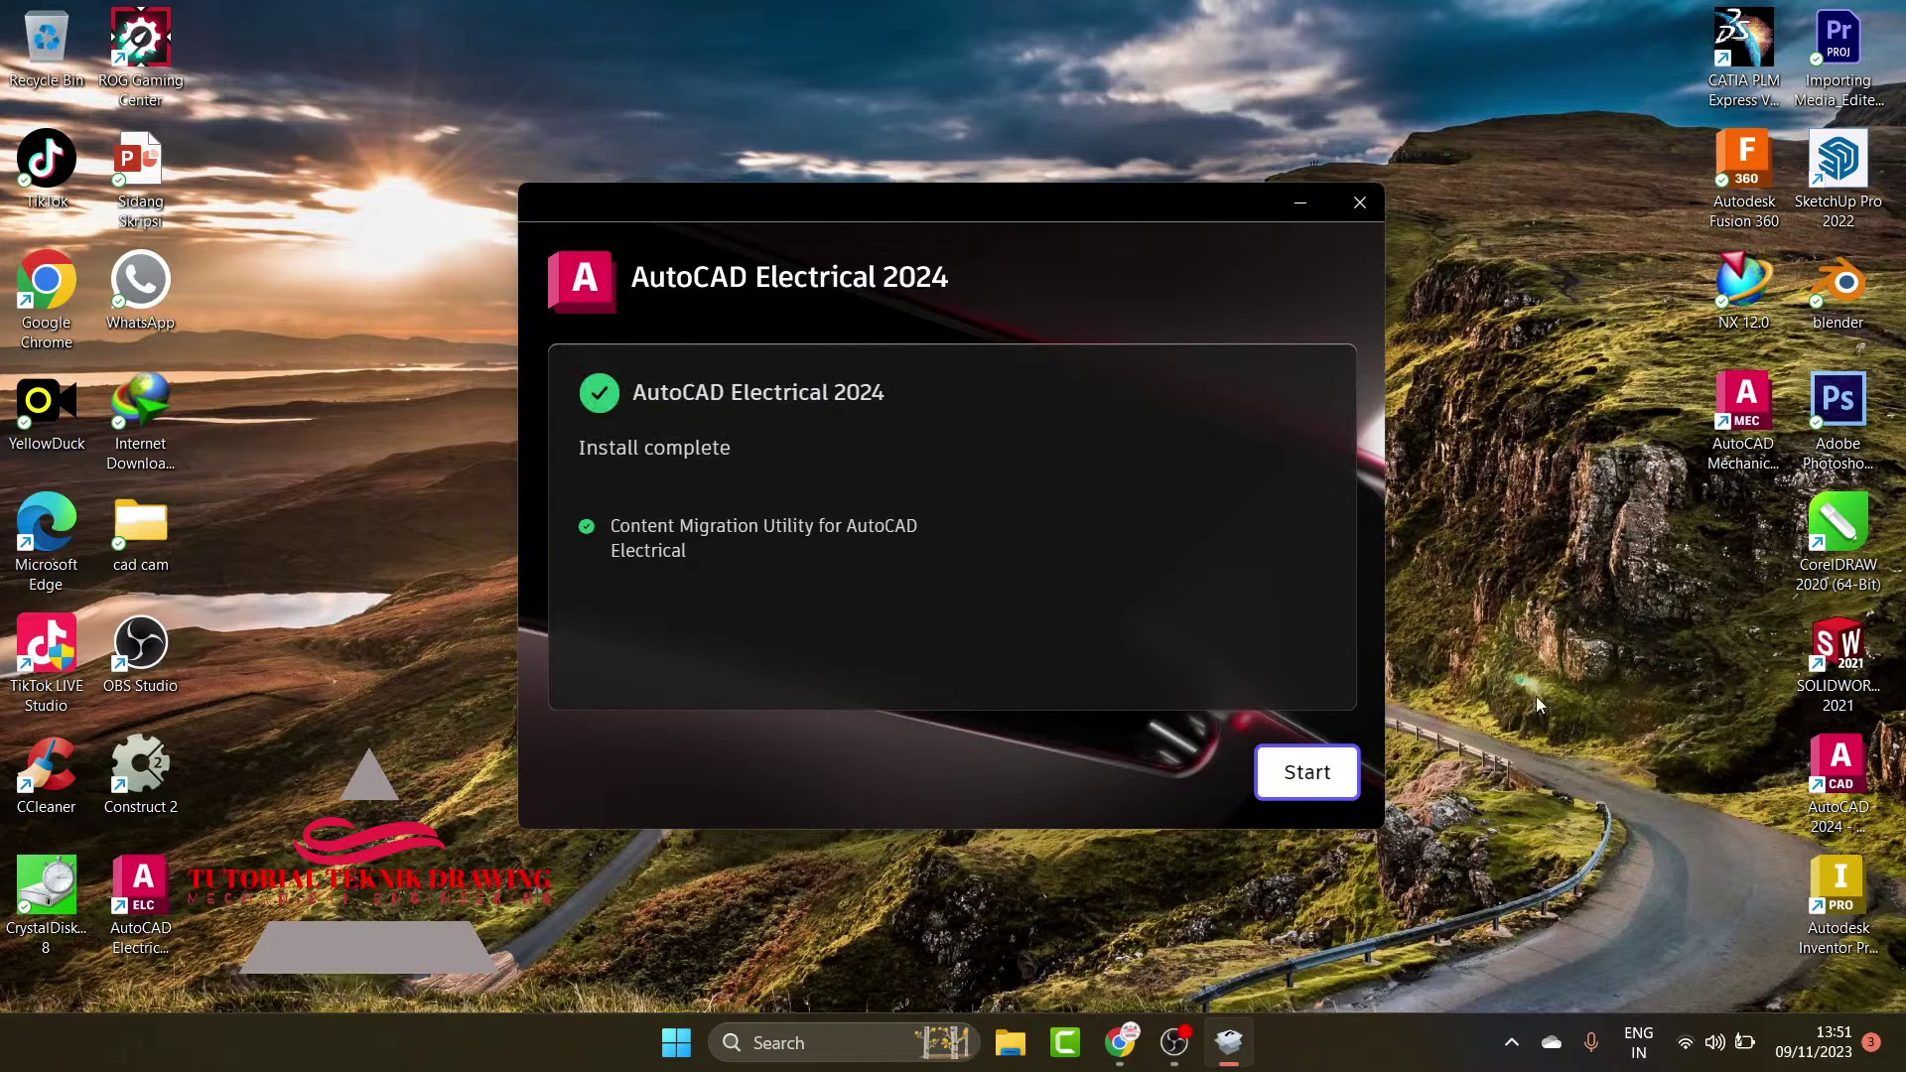
Start AutoCAD Electrical 2024 from the finished installer.
{"action": "left_click", "coordinate": [1320, 769]}
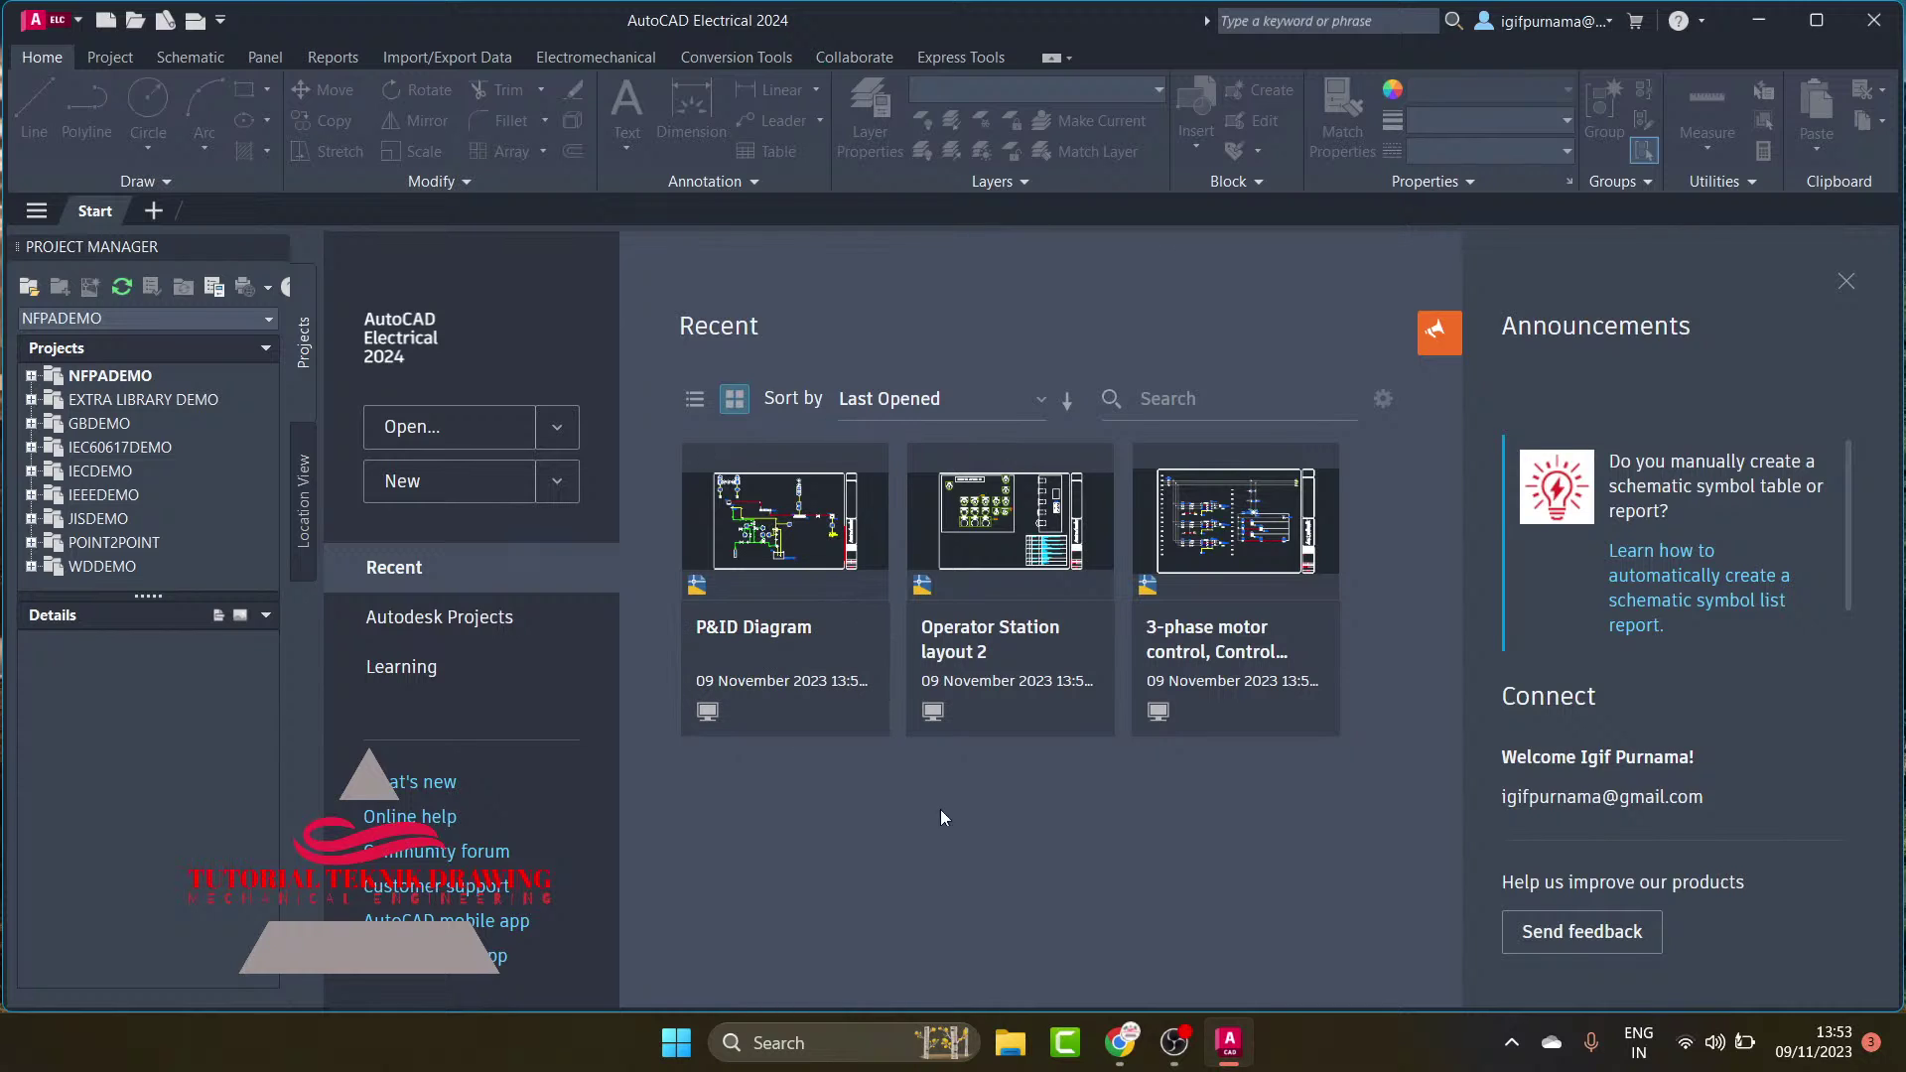
Create a new drawing, Drawing1, then return to the start page's recent files.
{"action": "left_click", "coordinate": [444, 494]}
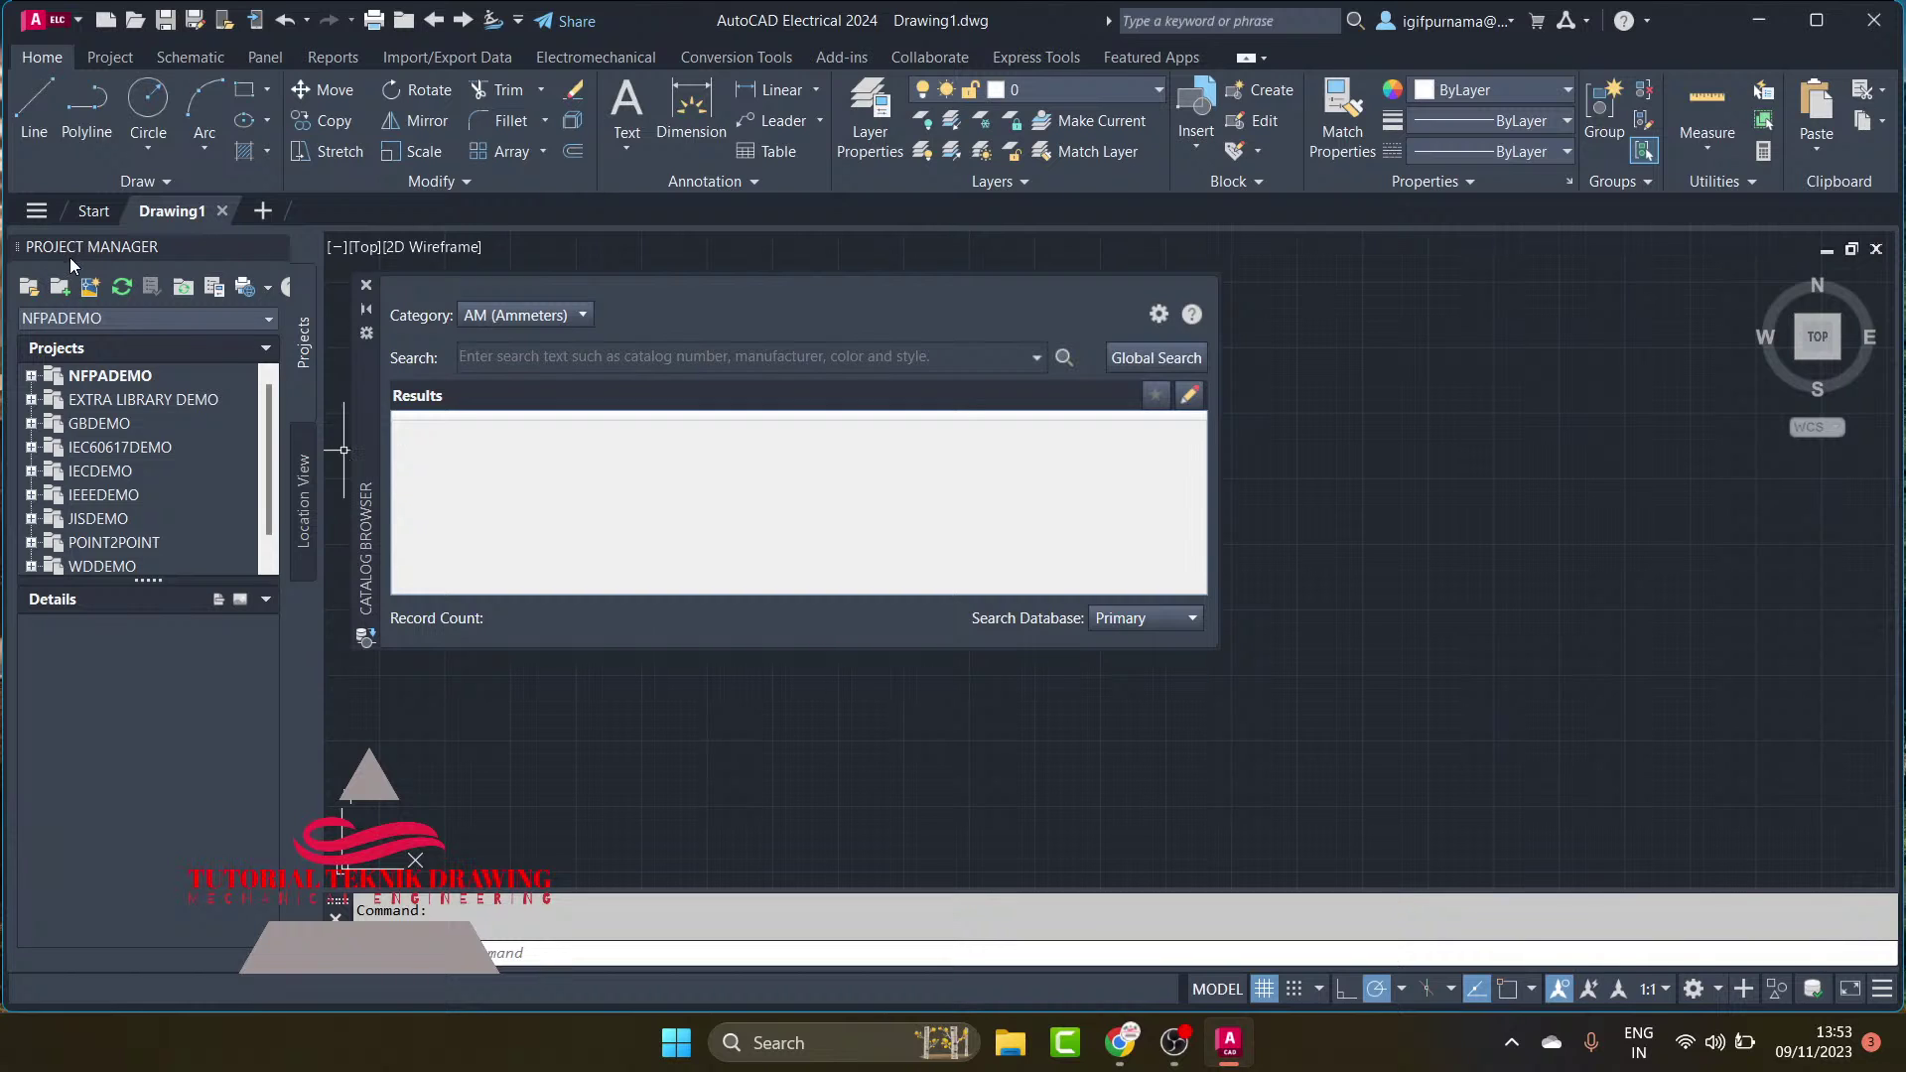
{"action": "left_click", "coordinate": [86, 212]}
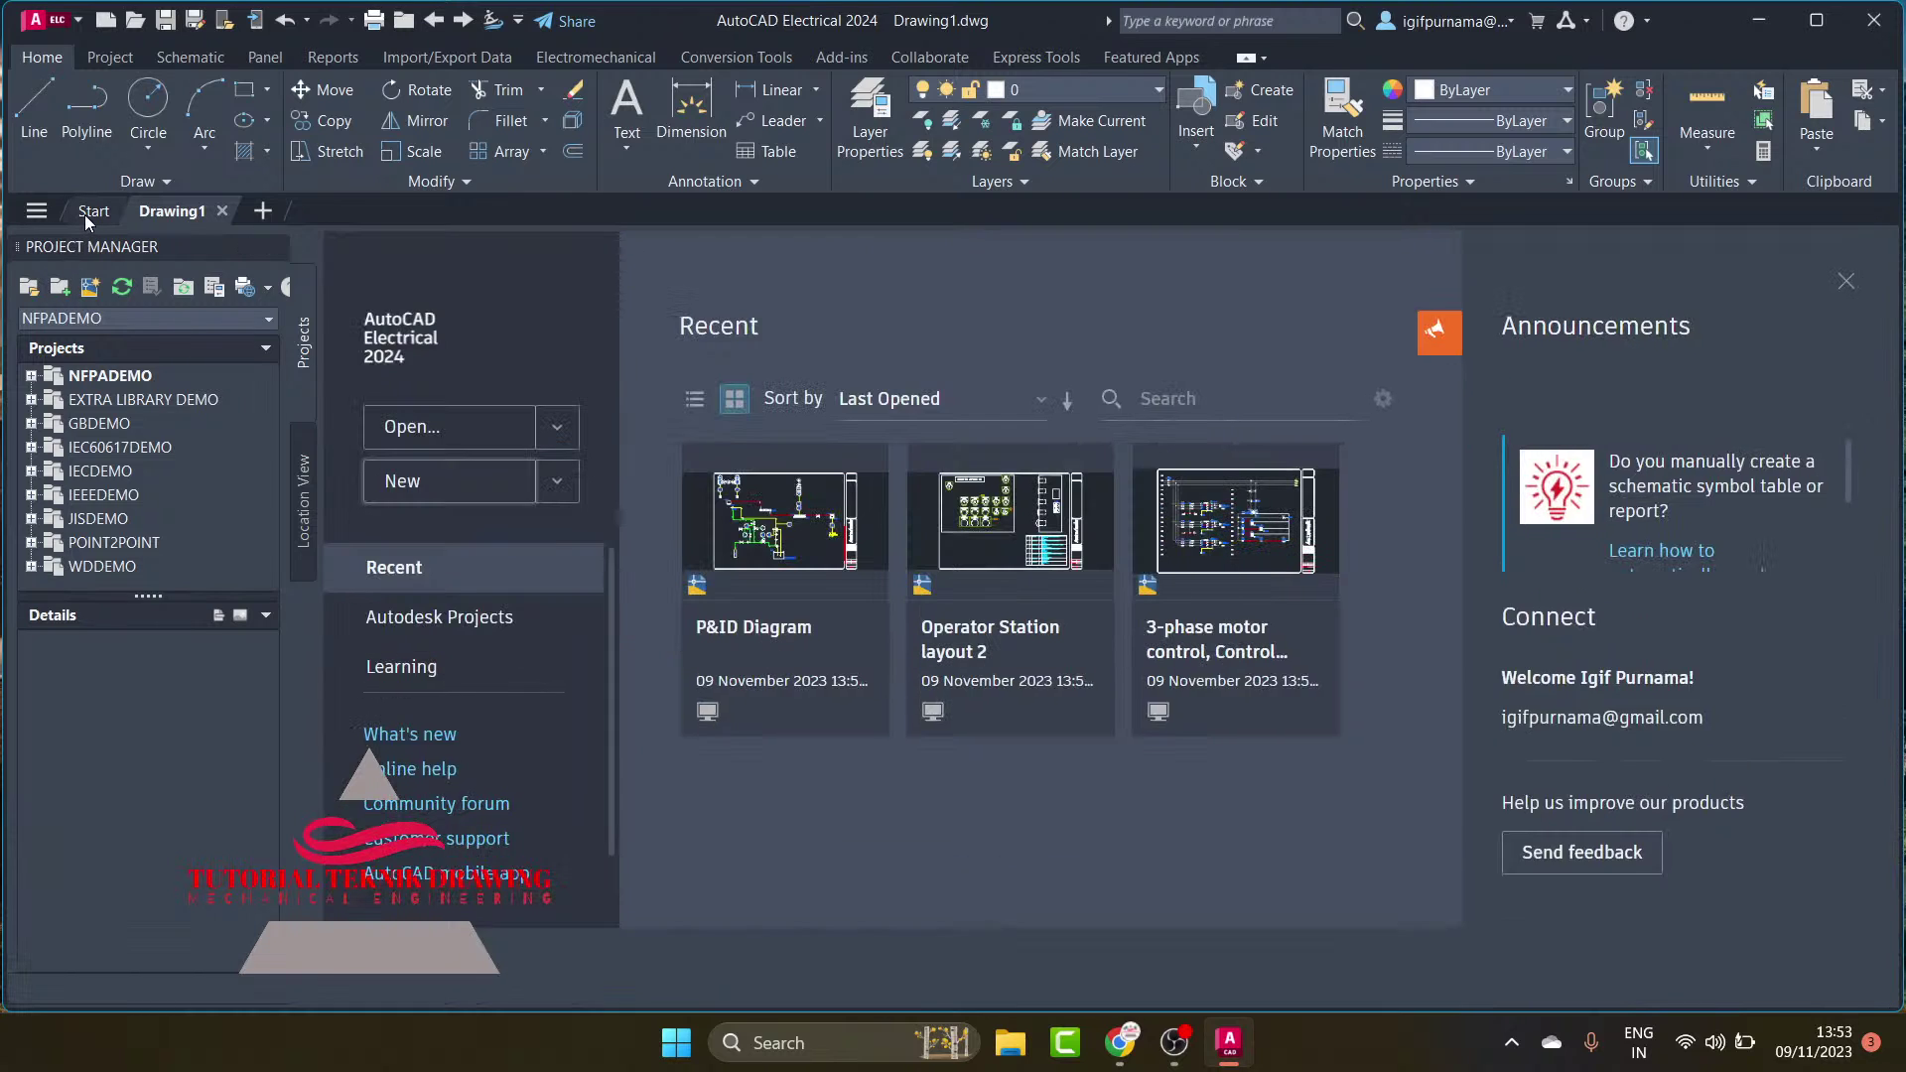
Open P&ID Diagram from Recent as read-only, close the Catalog Browser, and view from TOP.
{"action": "left_click", "coordinate": [824, 546]}
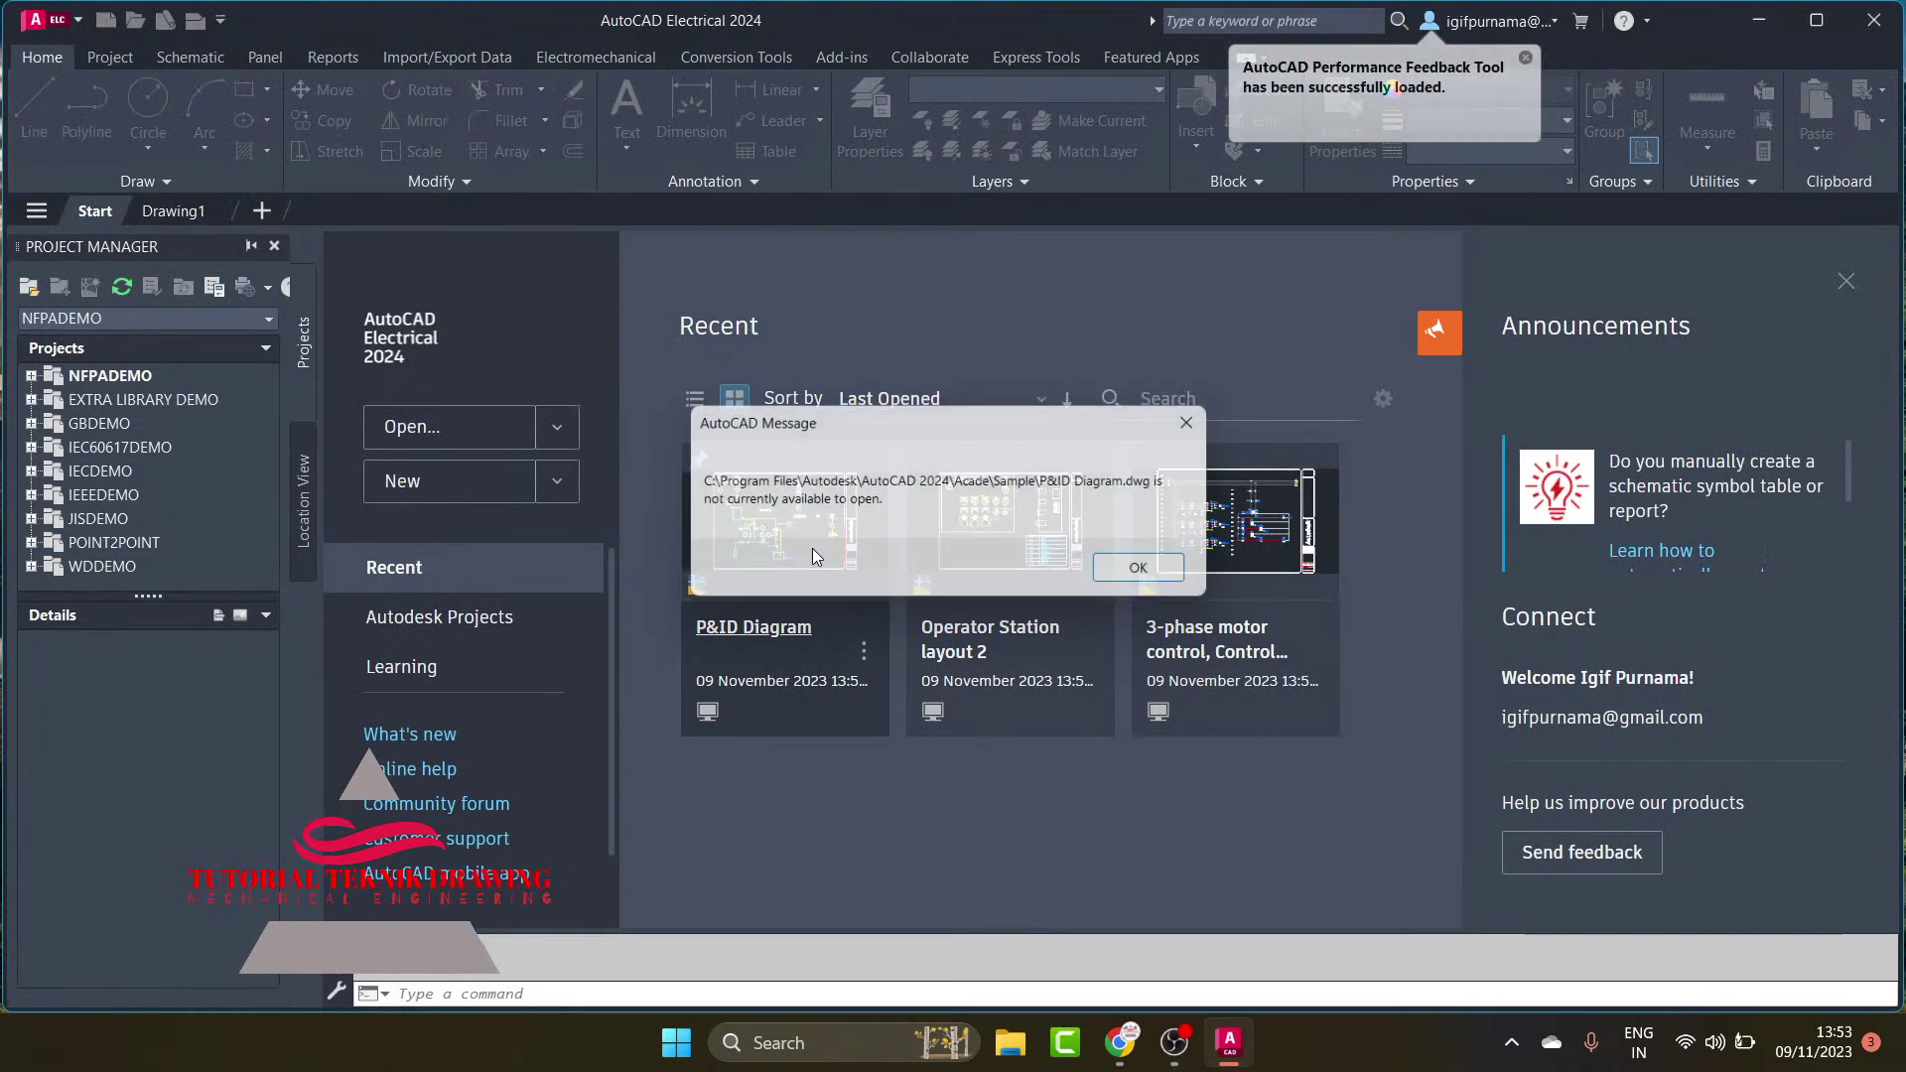
{"action": "left_click", "coordinate": [1155, 573]}
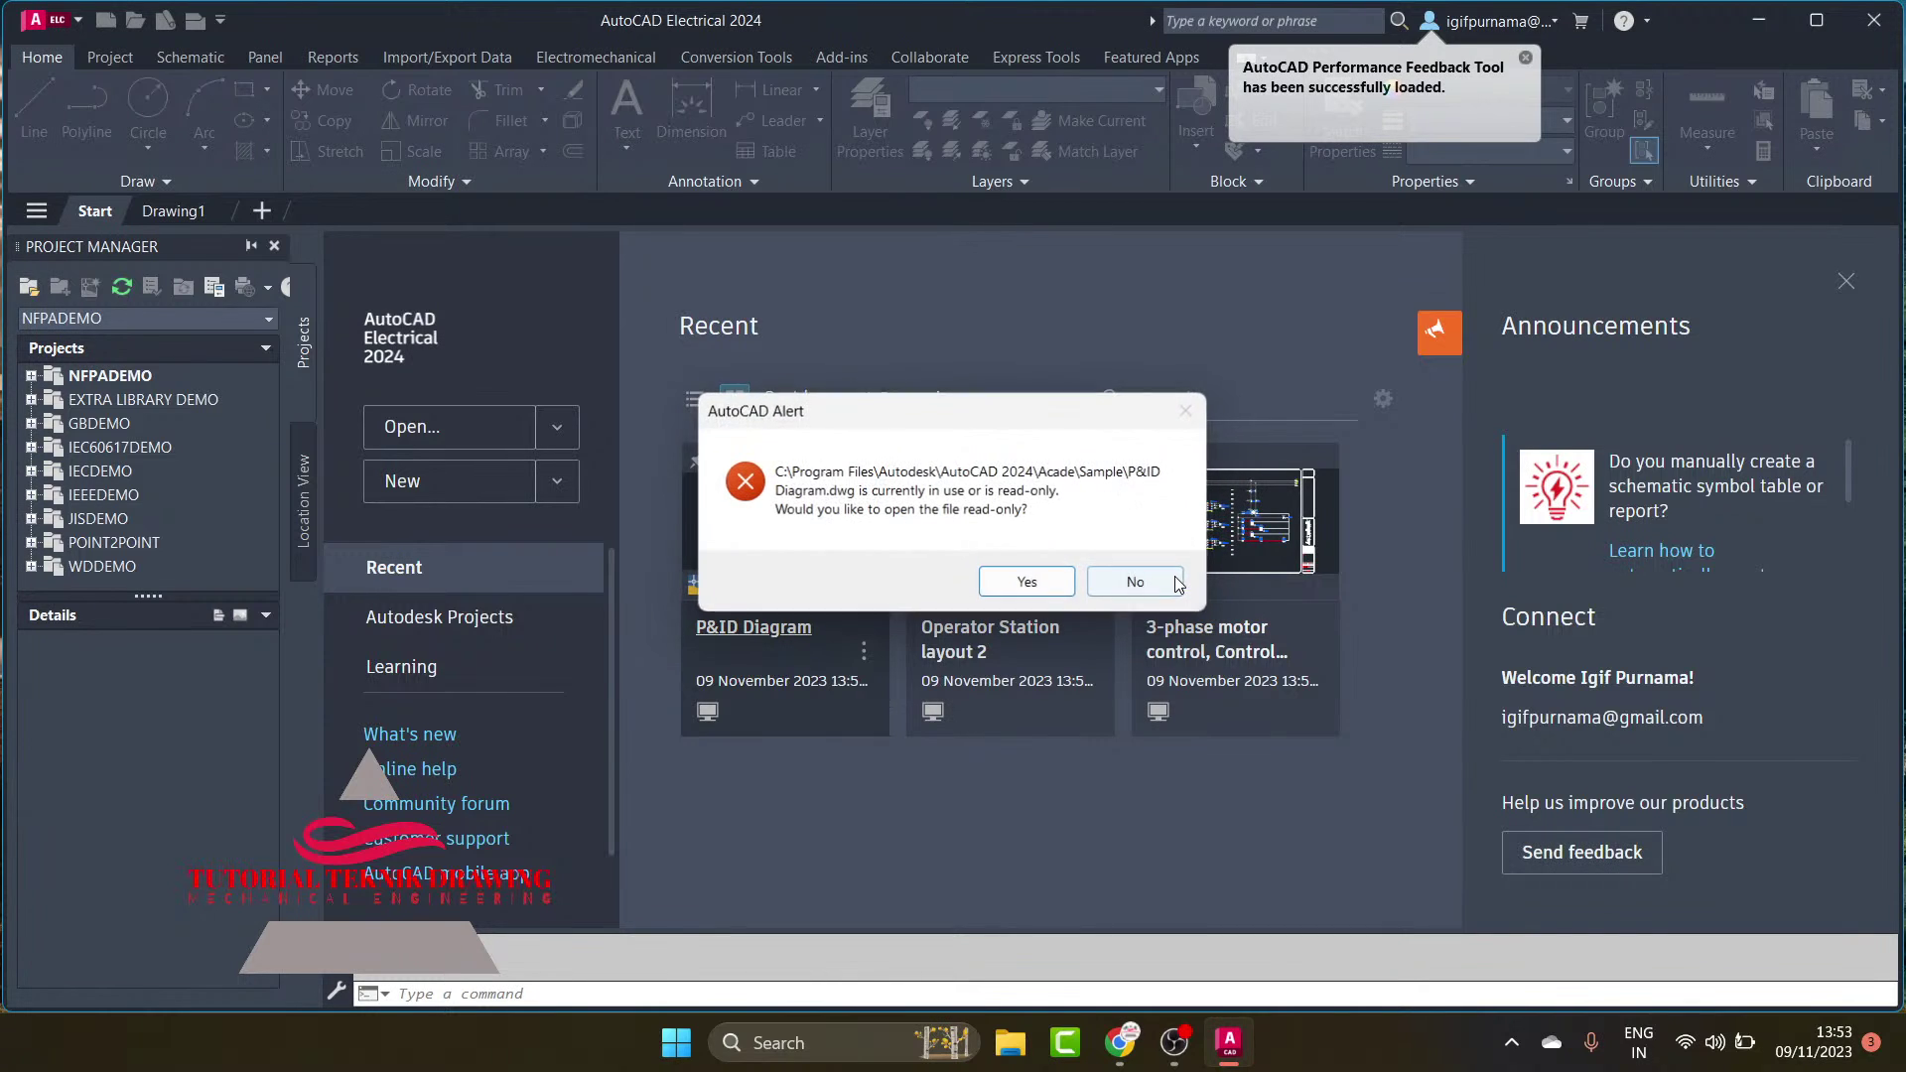
{"action": "left_click", "coordinate": [1037, 583]}
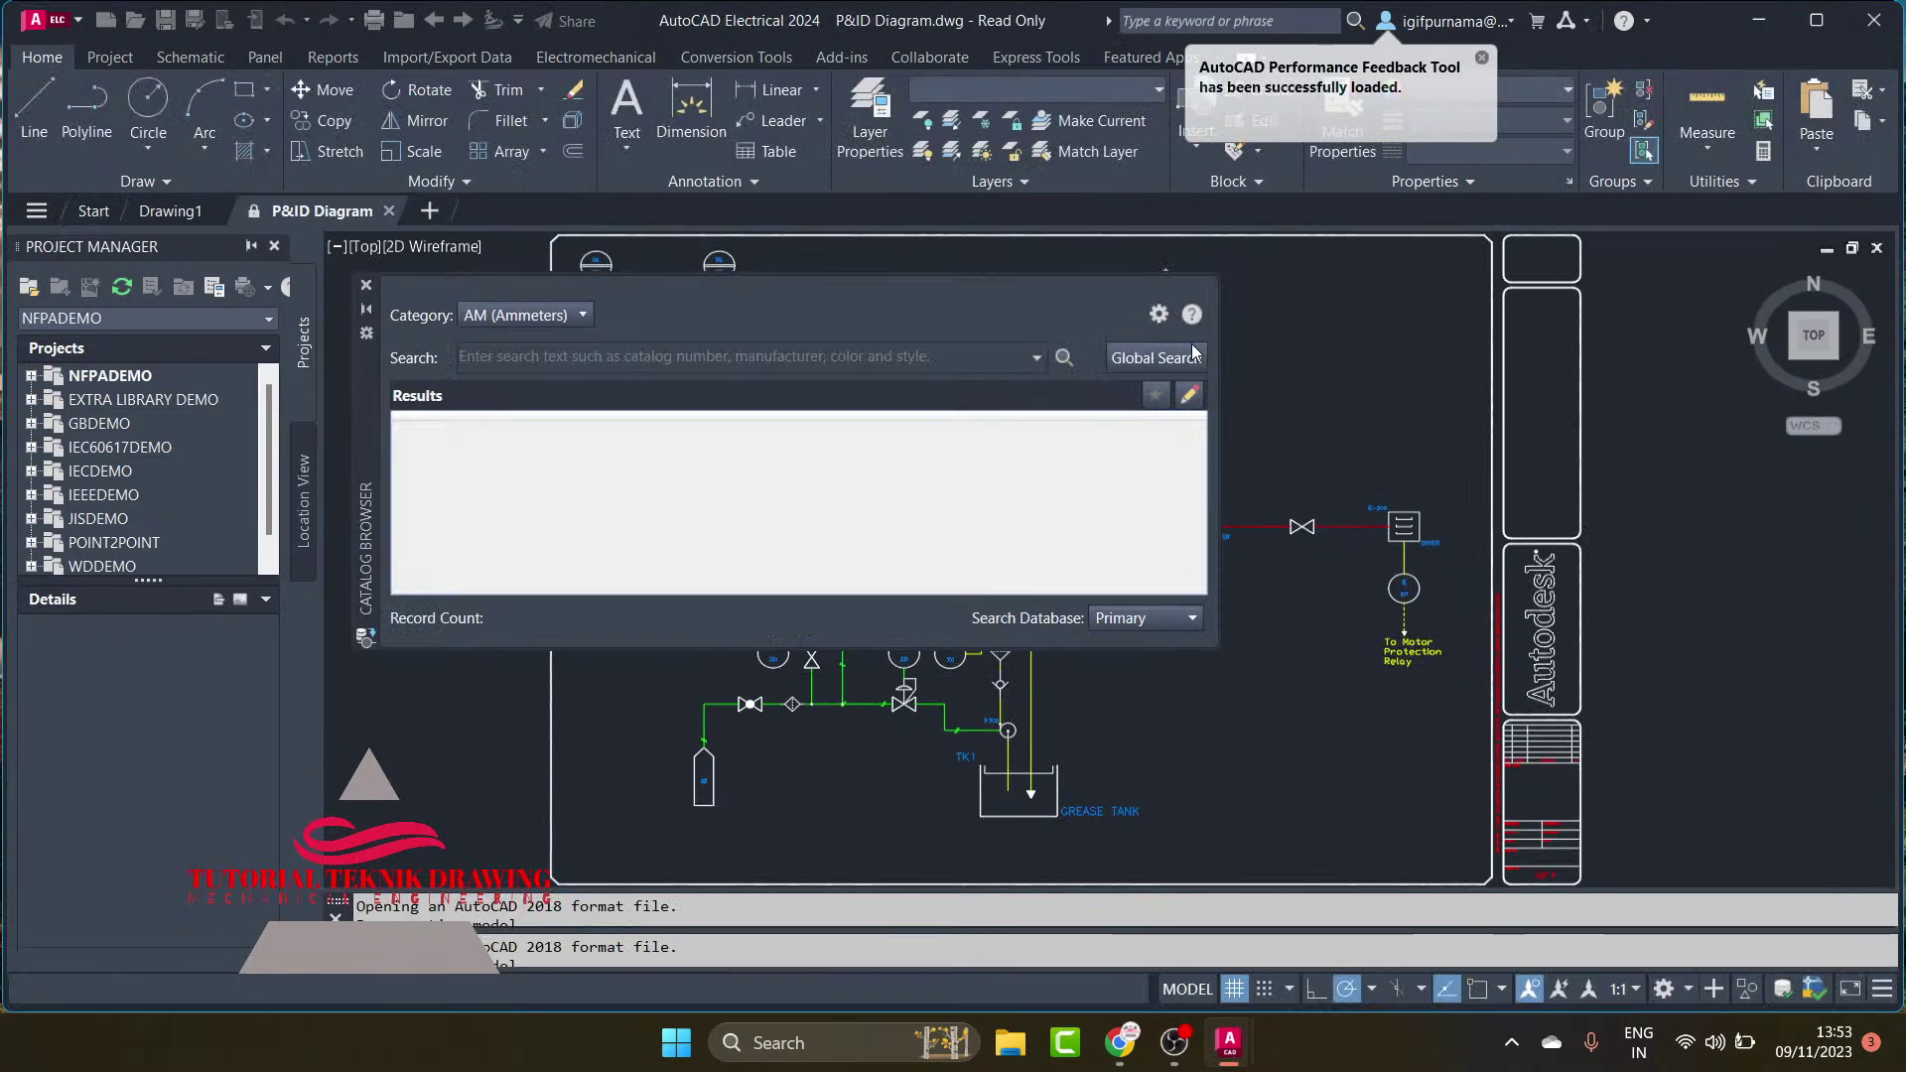
{"action": "left_click", "coordinate": [365, 285]}
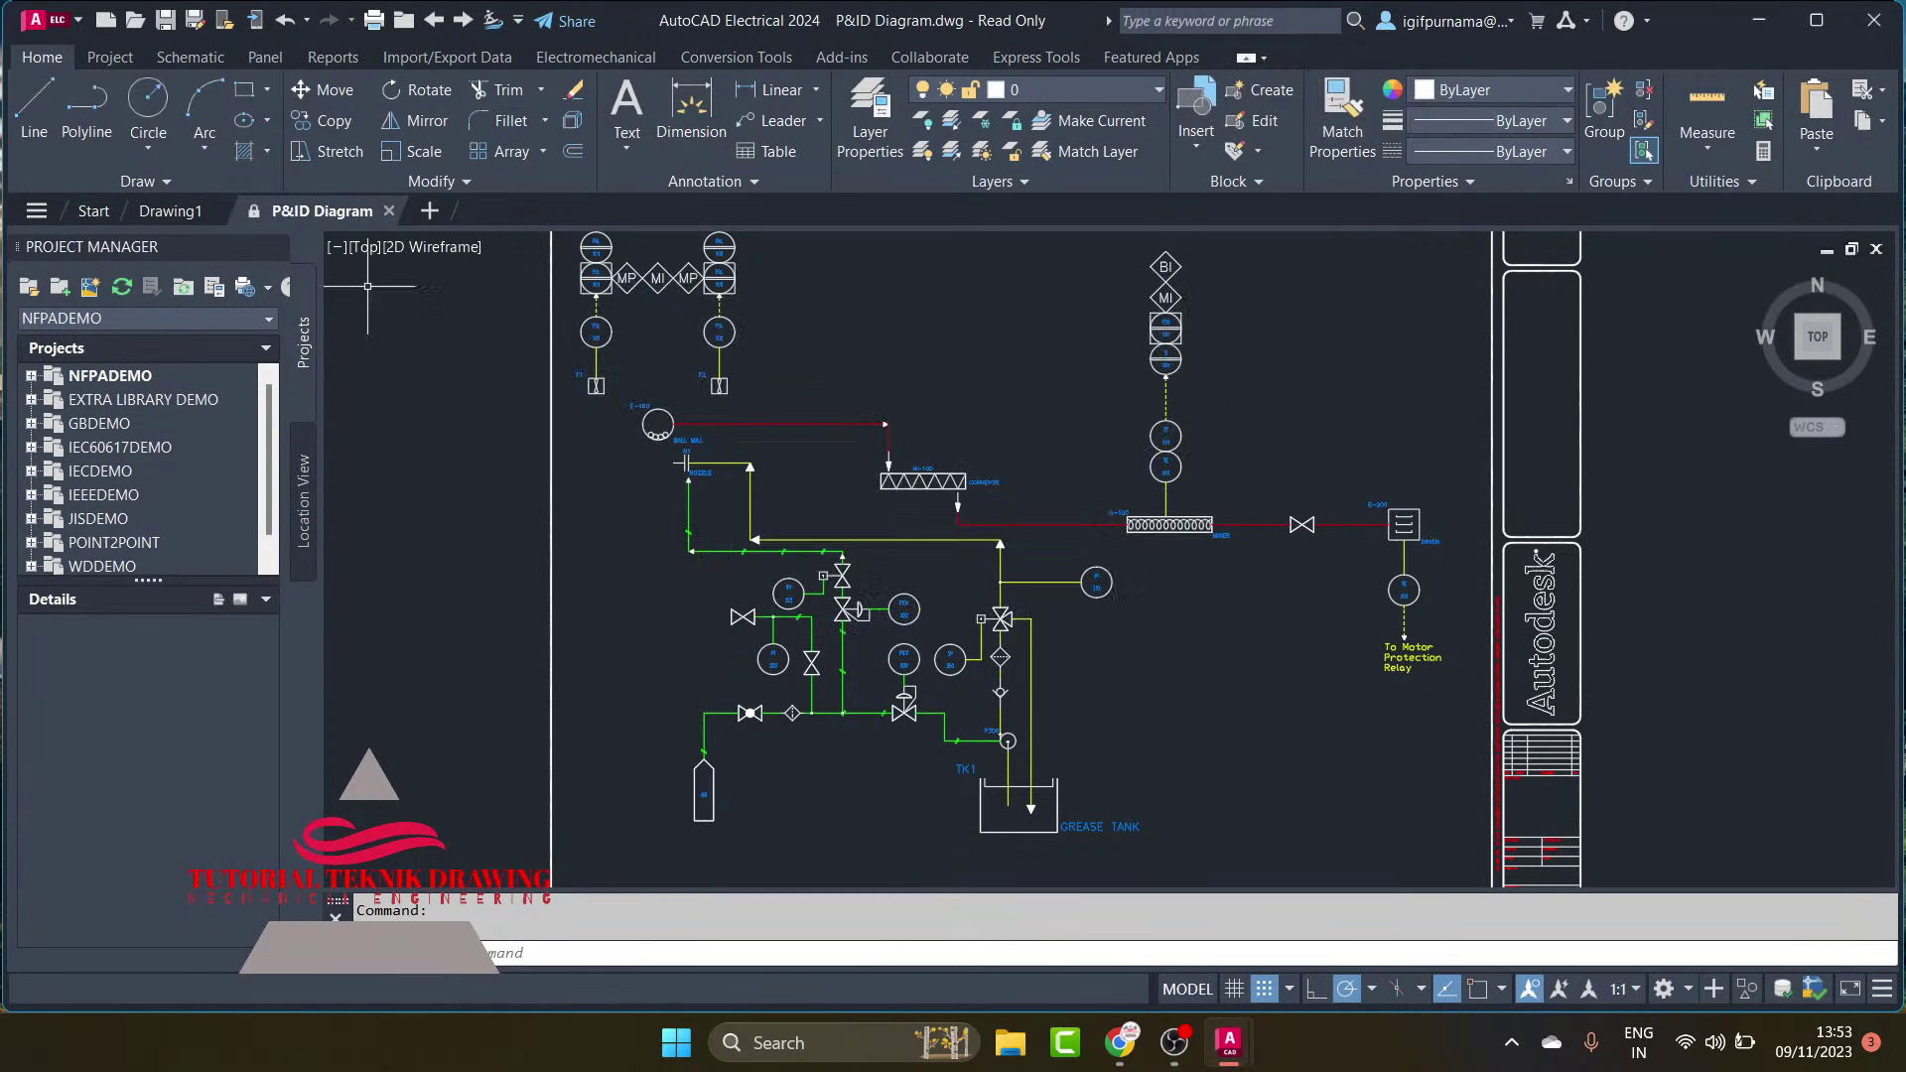
{"action": "left_click", "coordinate": [1826, 331]}
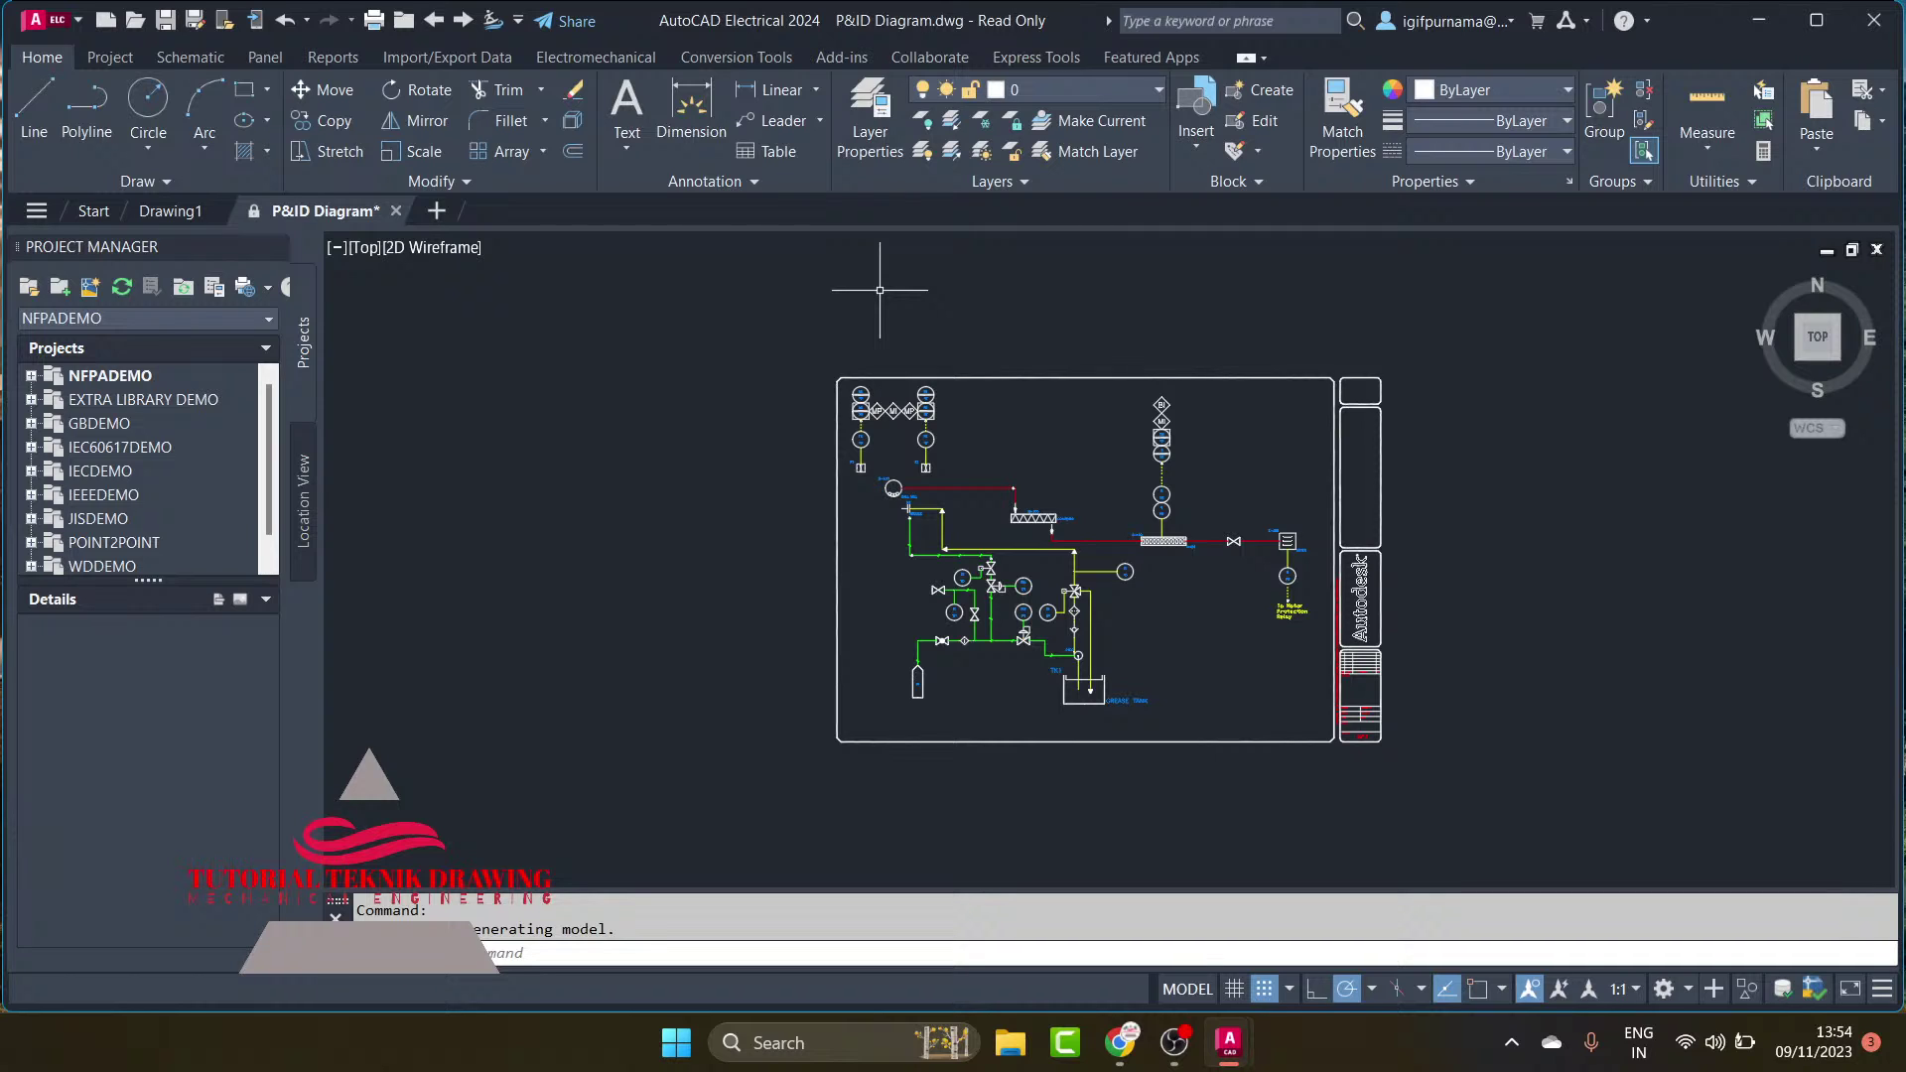
Window-zoom (Z) around the P&ID drawing's border so it fills the workspace.
{"action": "type", "text": "z"}
{"action": "key", "text": "Return"}
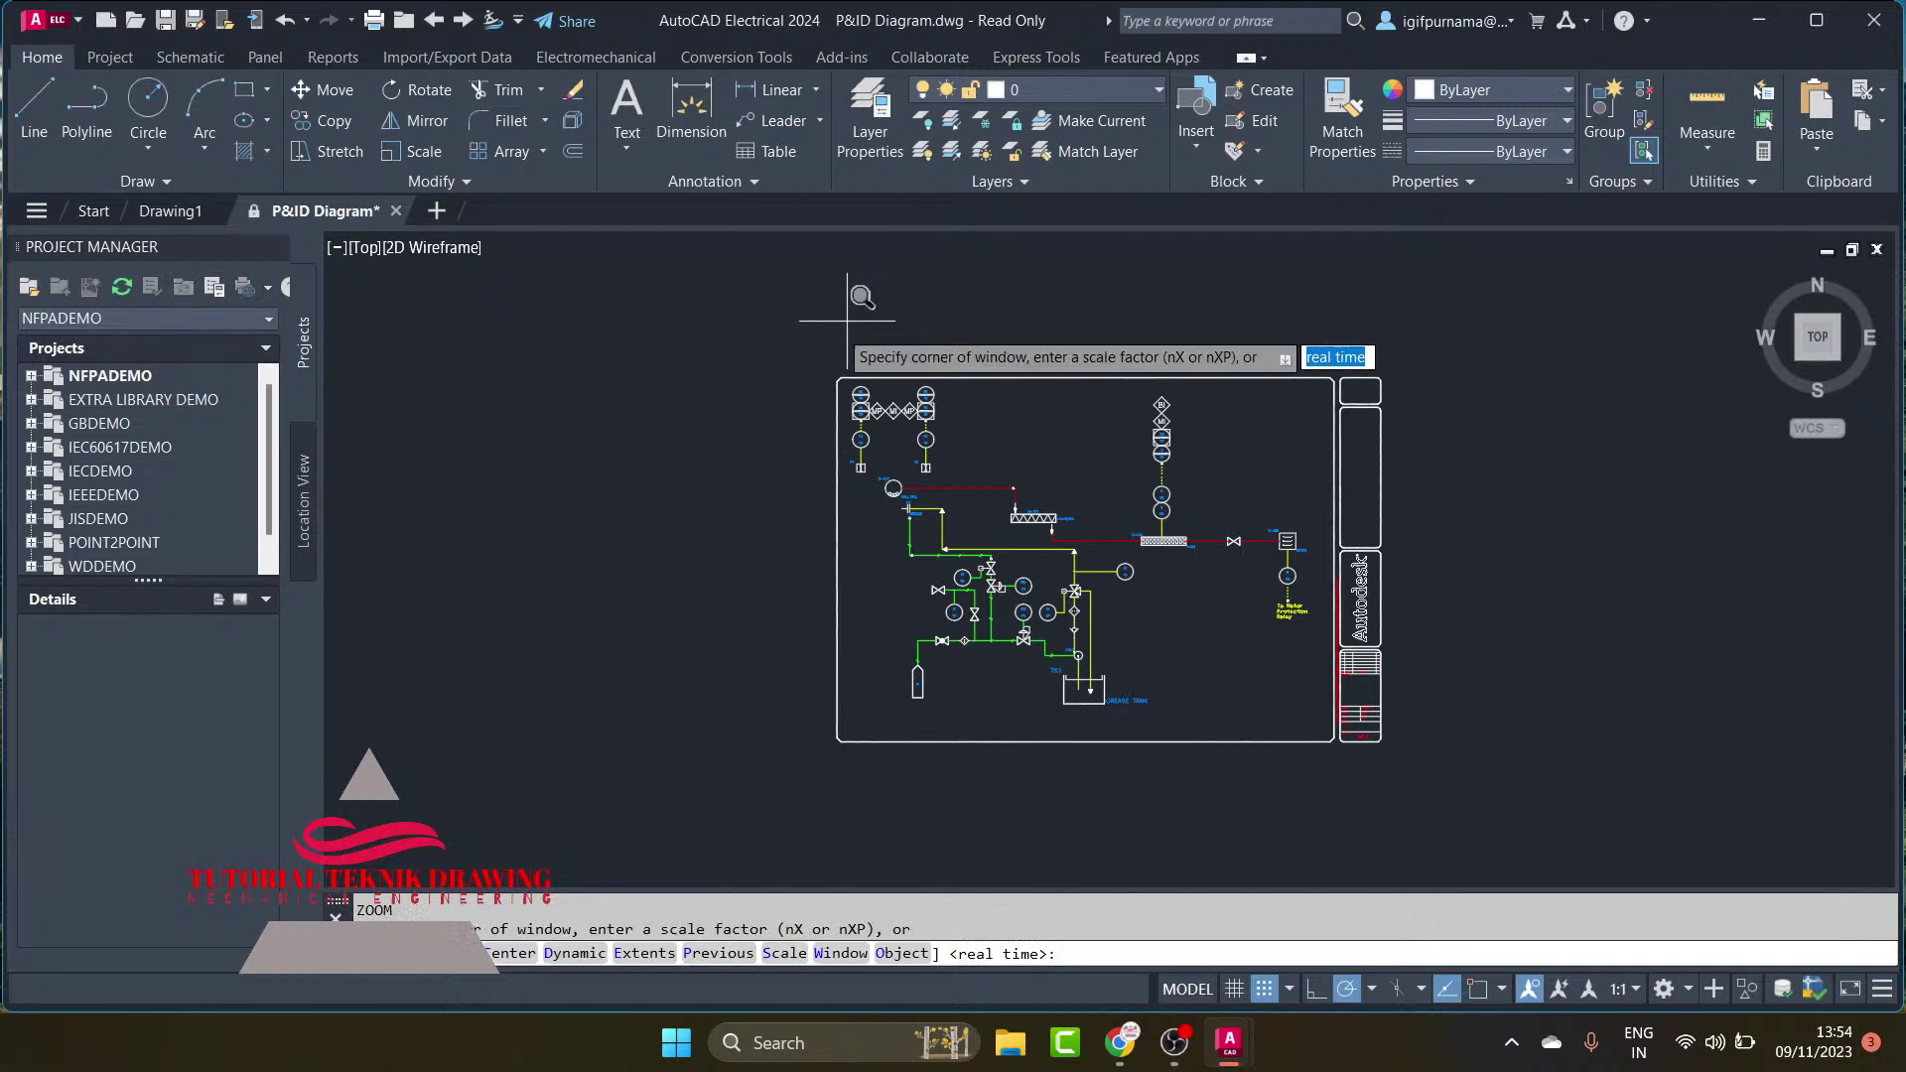
{"action": "left_click", "coordinate": [809, 360]}
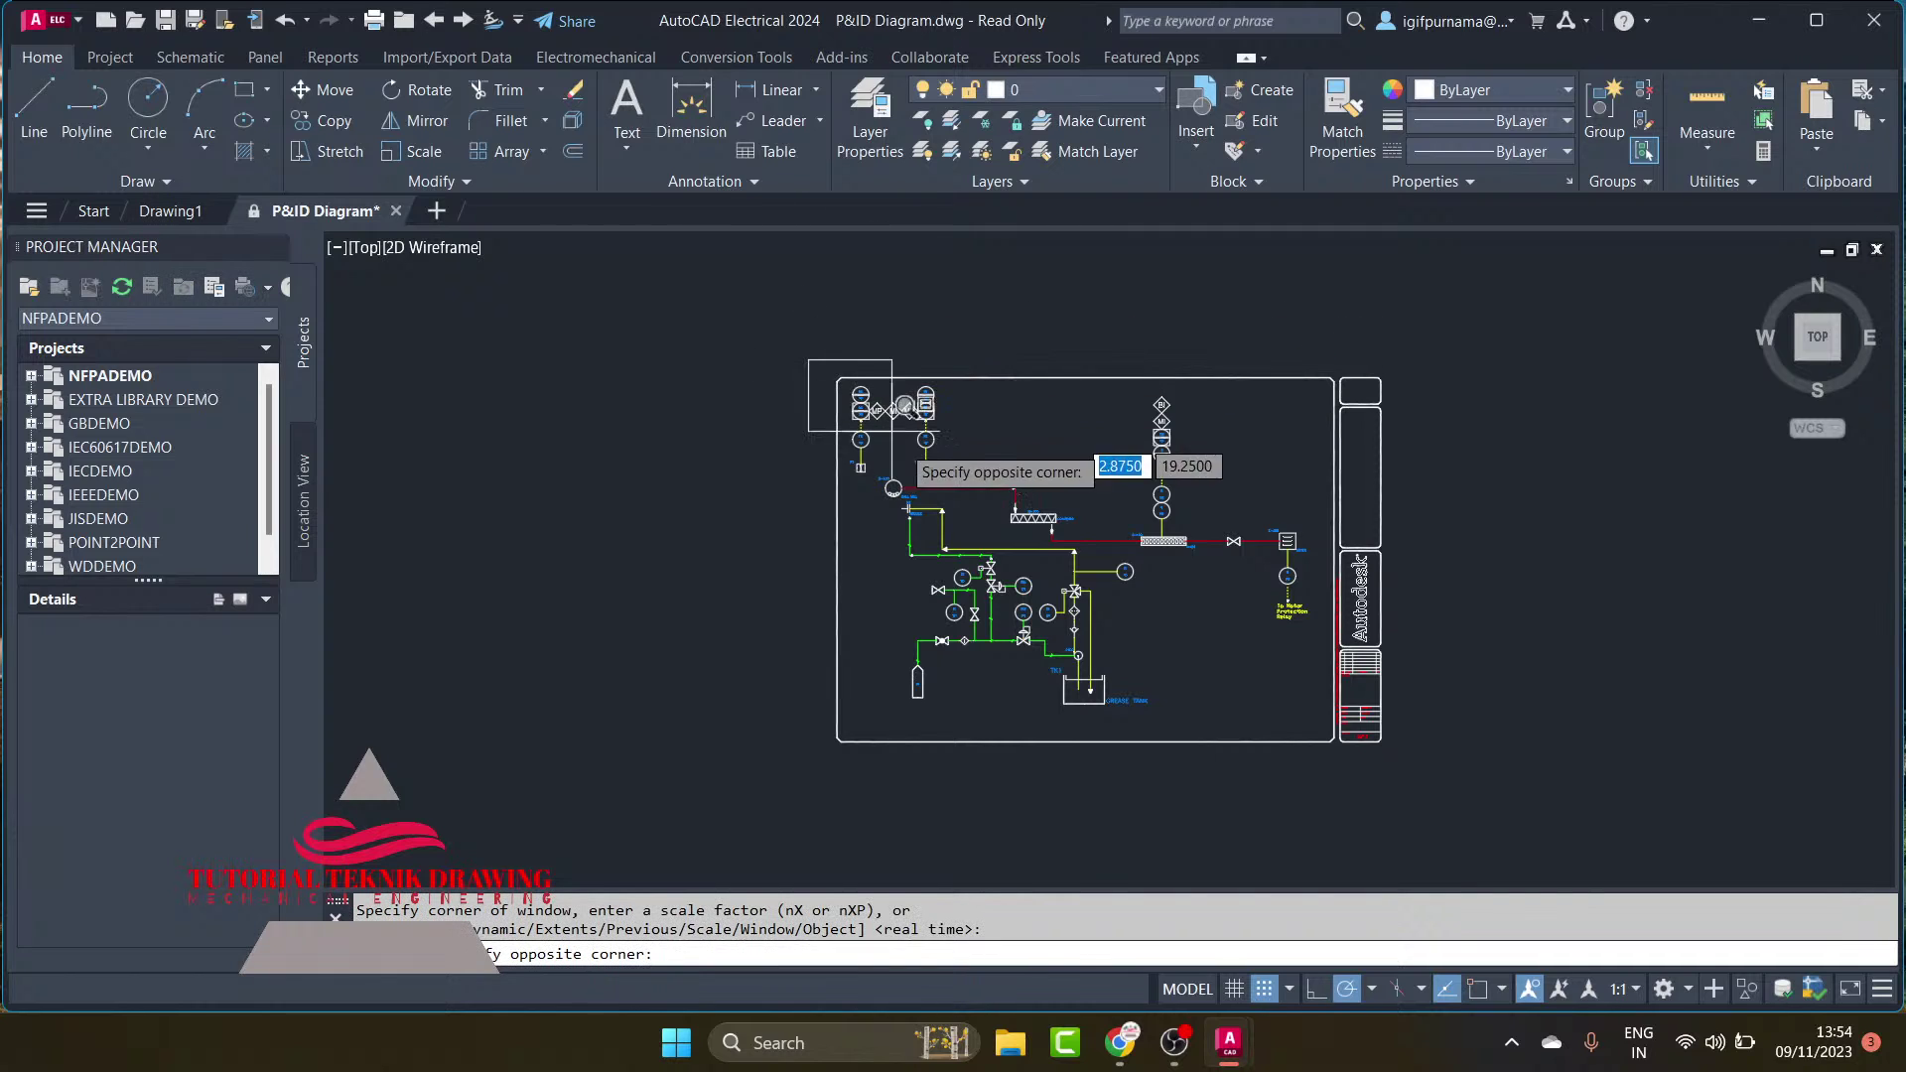
{"action": "left_click", "coordinate": [1383, 760]}
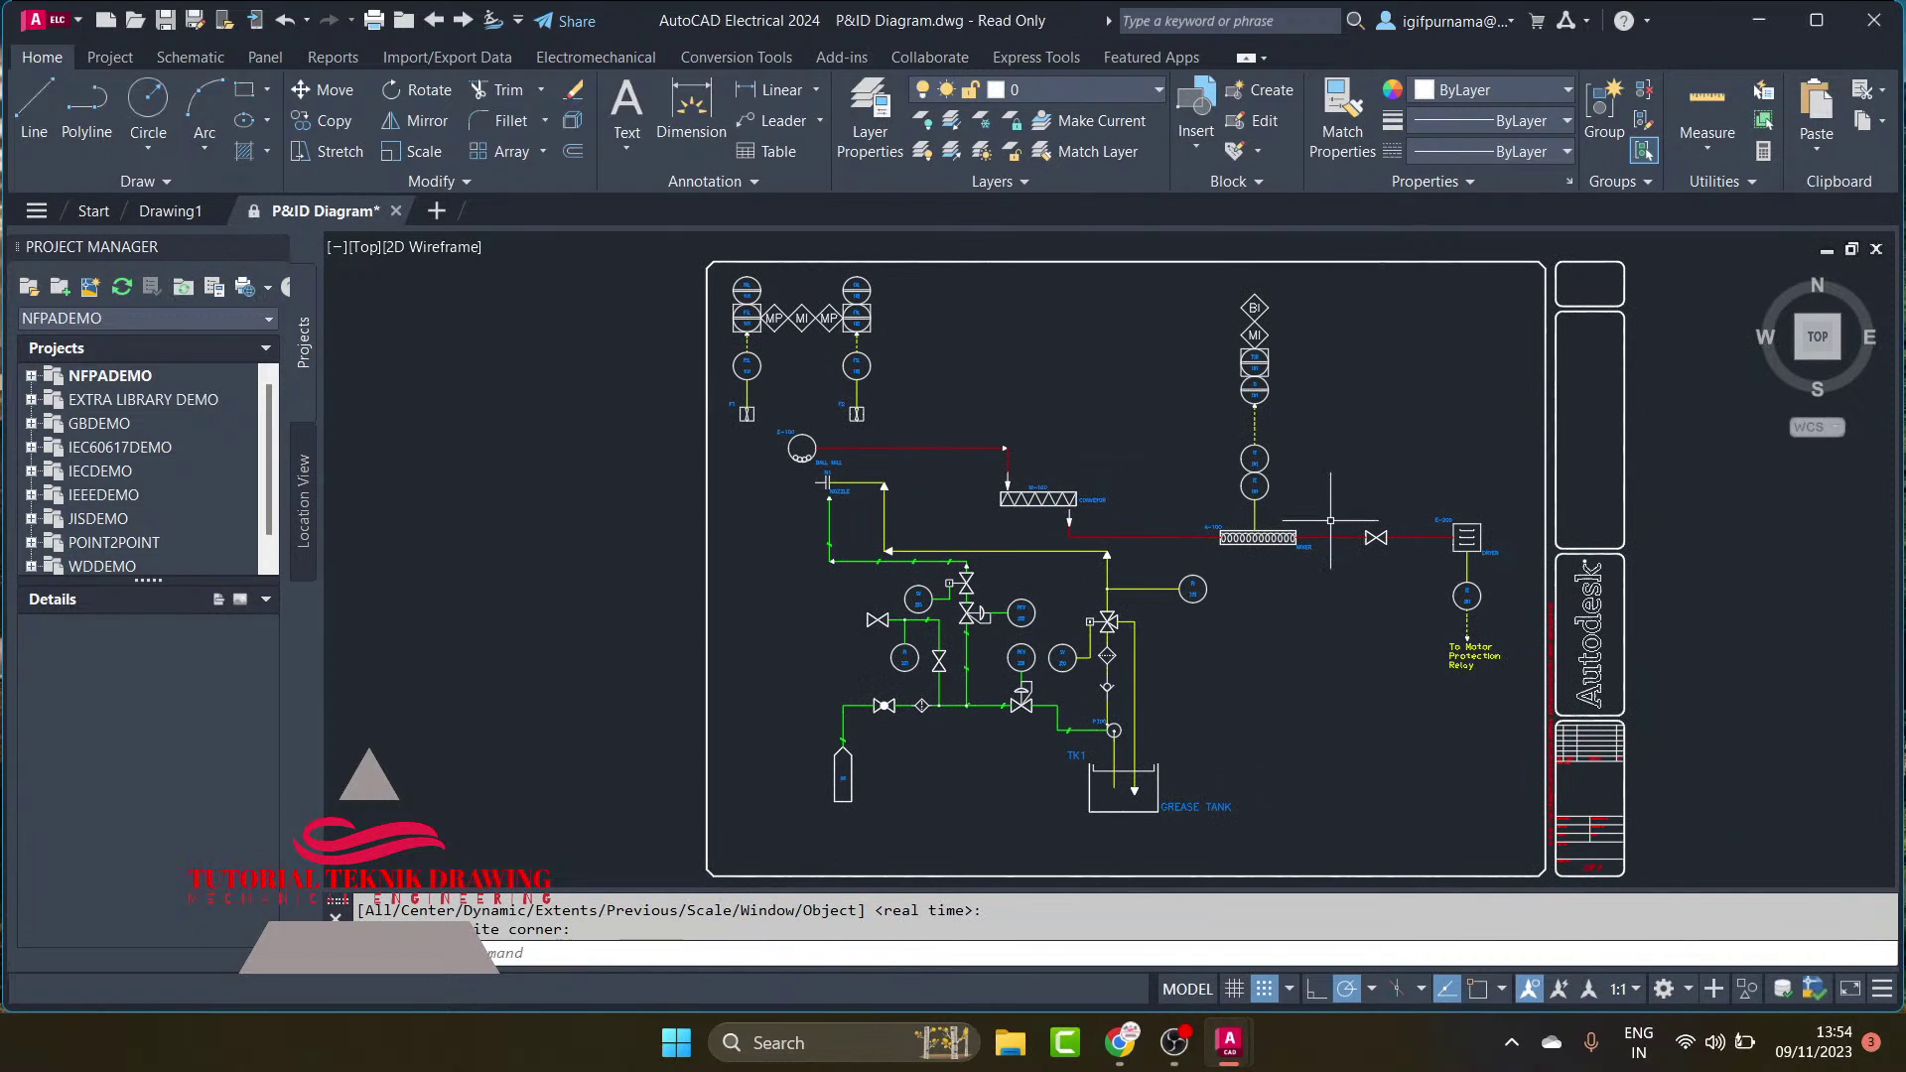